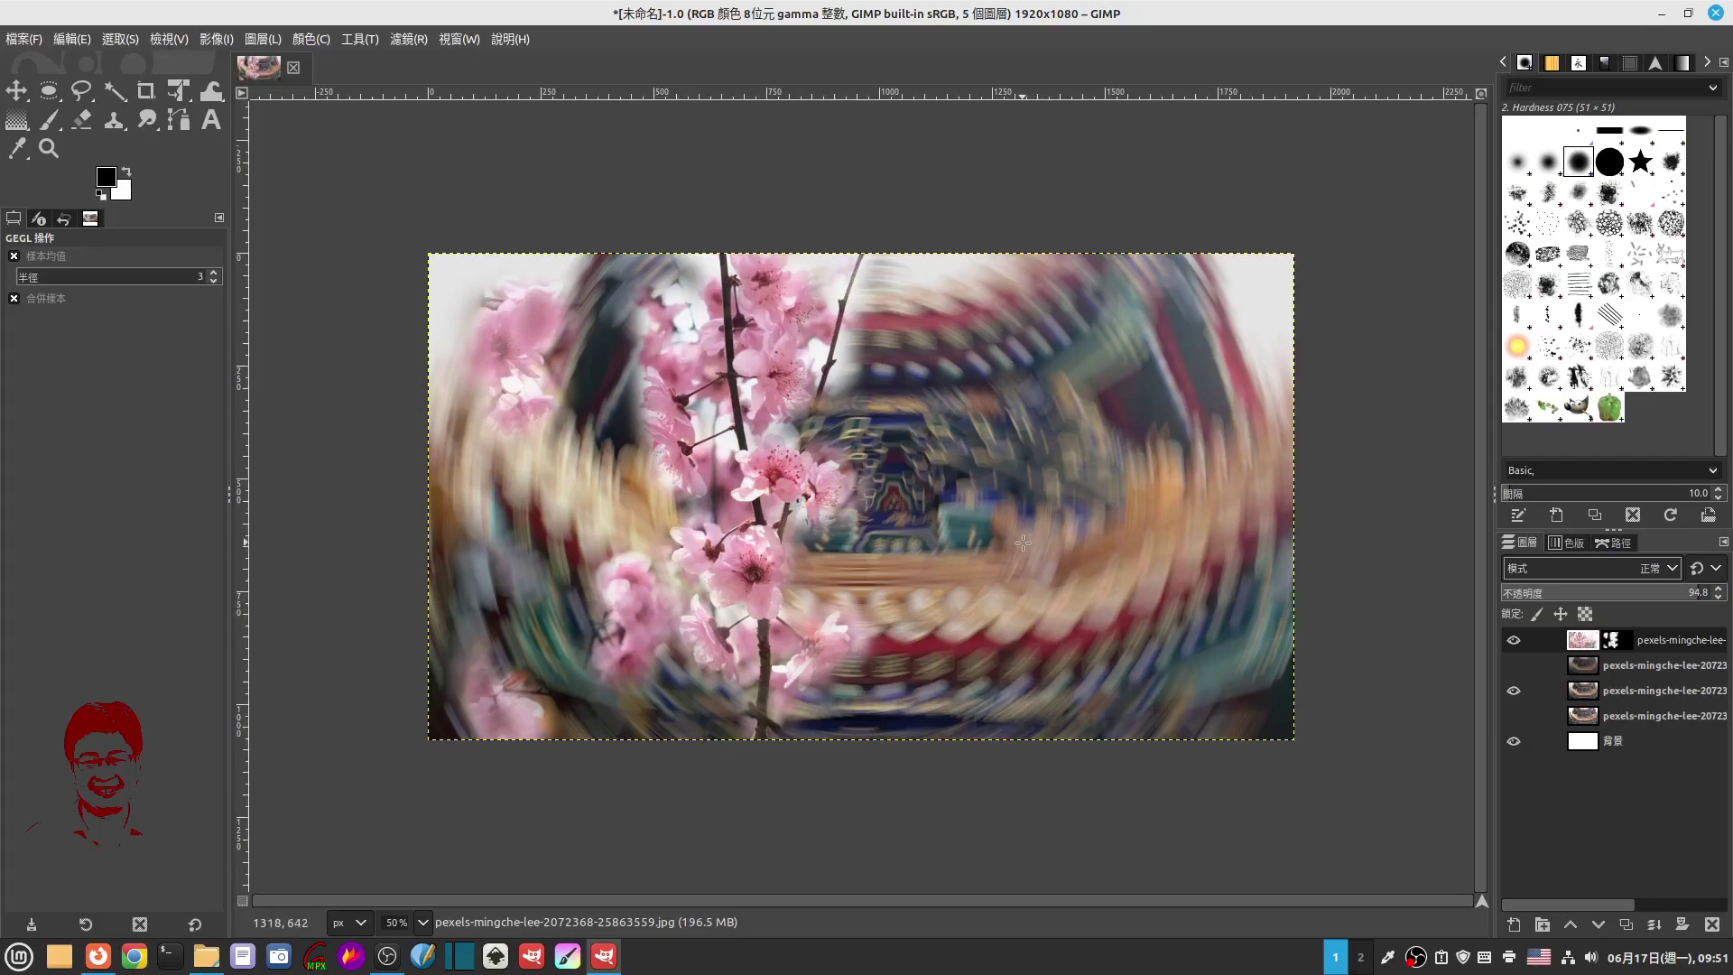
Step: Toggle layer visibility so only the blossom layer shows over the swirl-blurred temple layer
left_click(1514, 691)
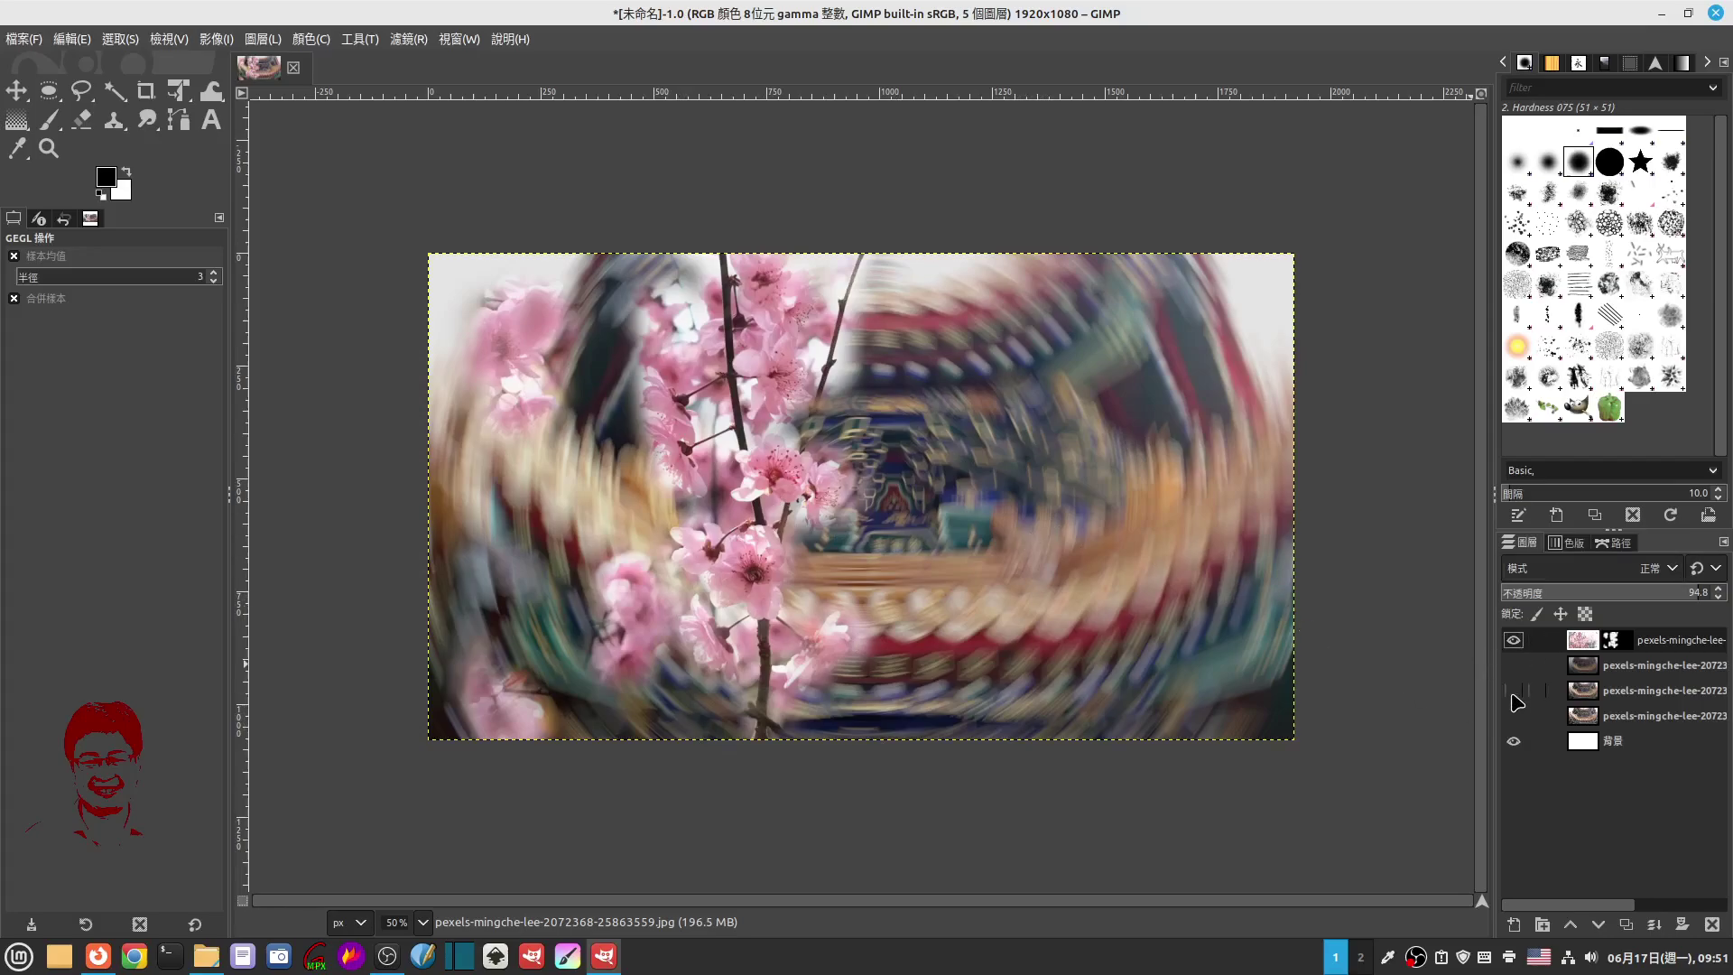
left_click(1513, 640)
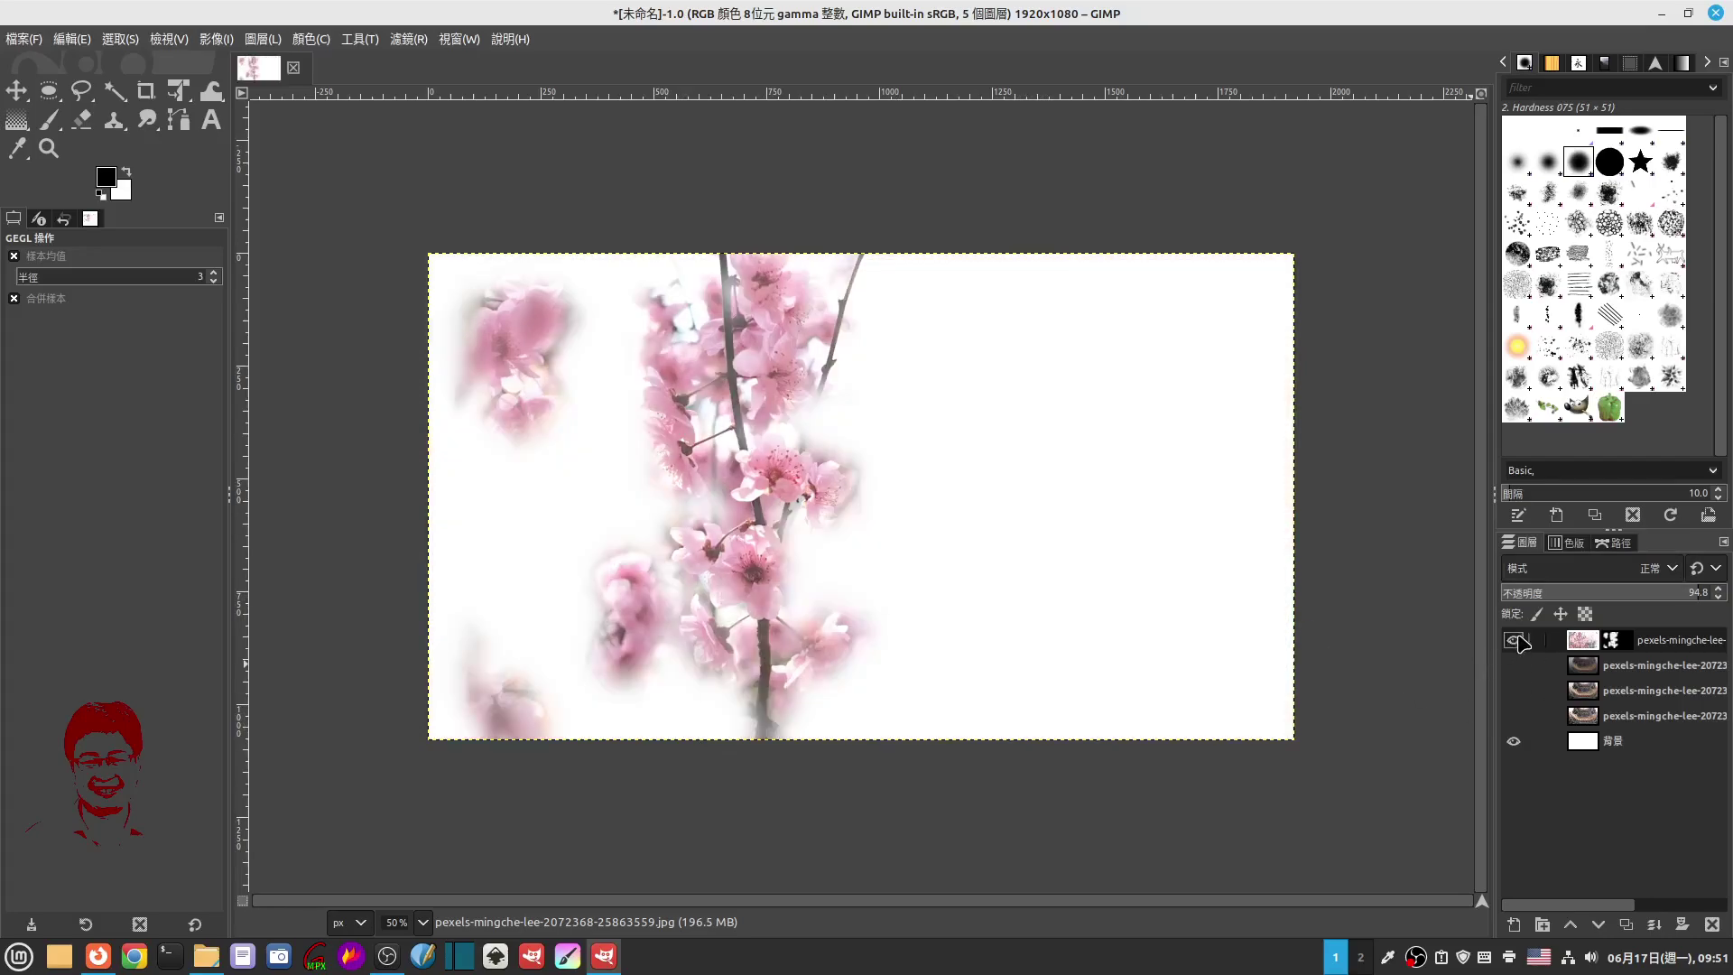
left_click(1577, 717)
left_click(1513, 715)
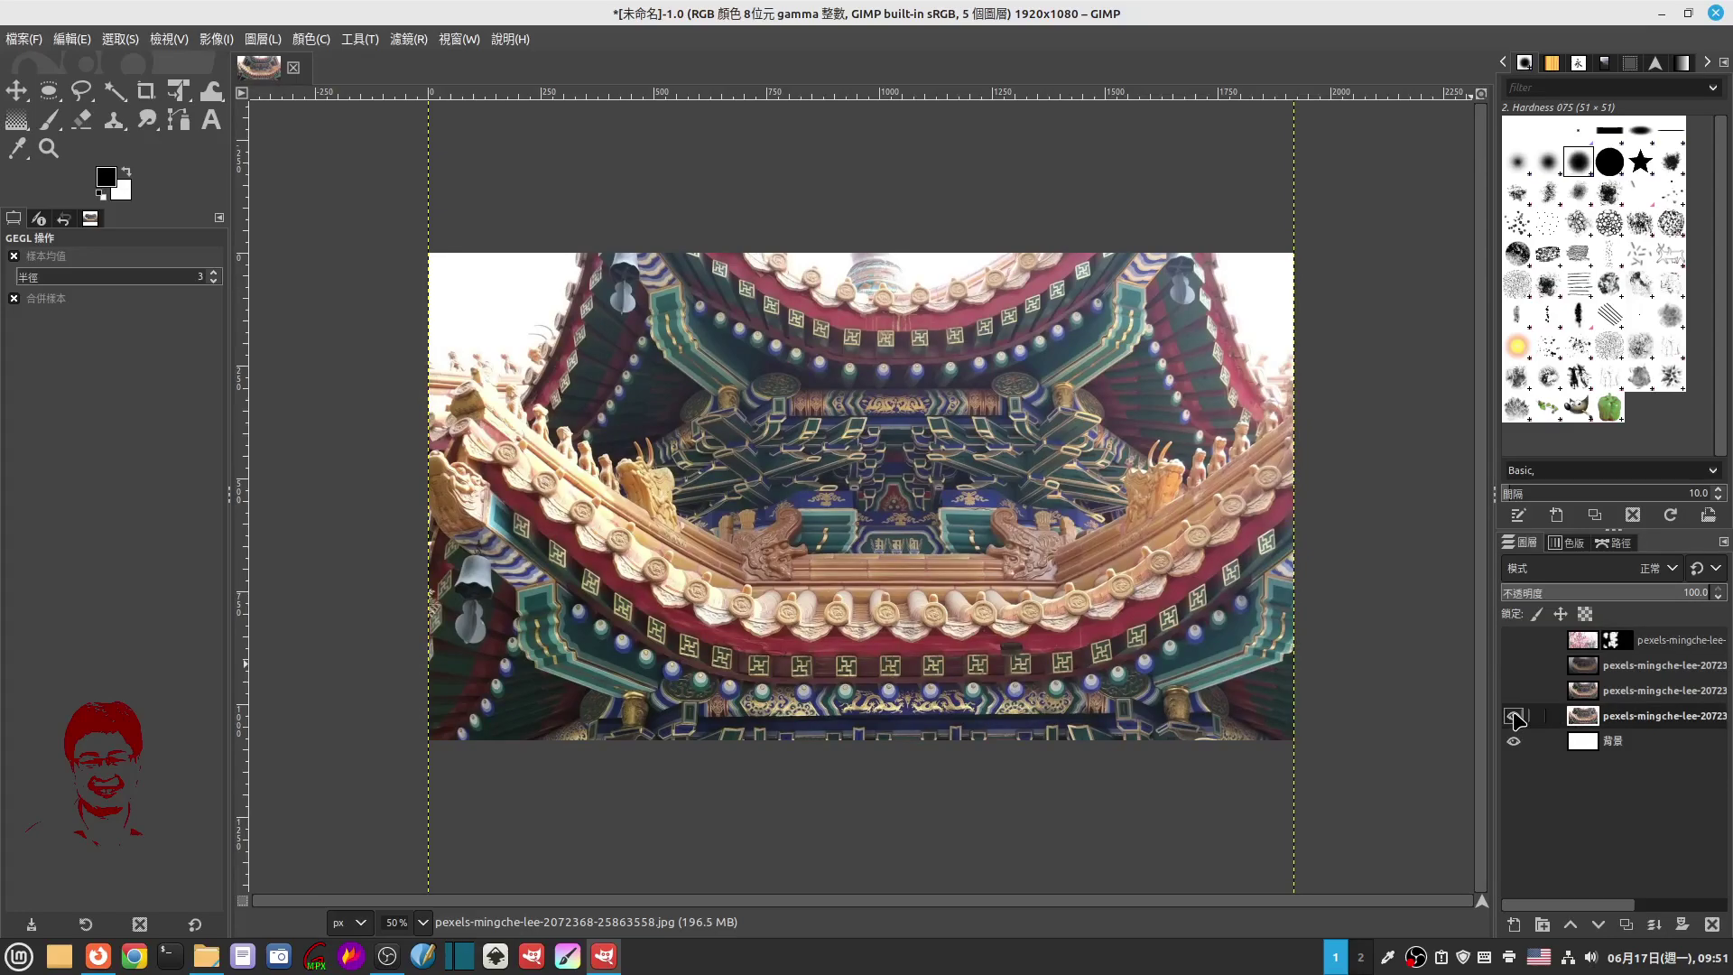
left_click(1514, 665)
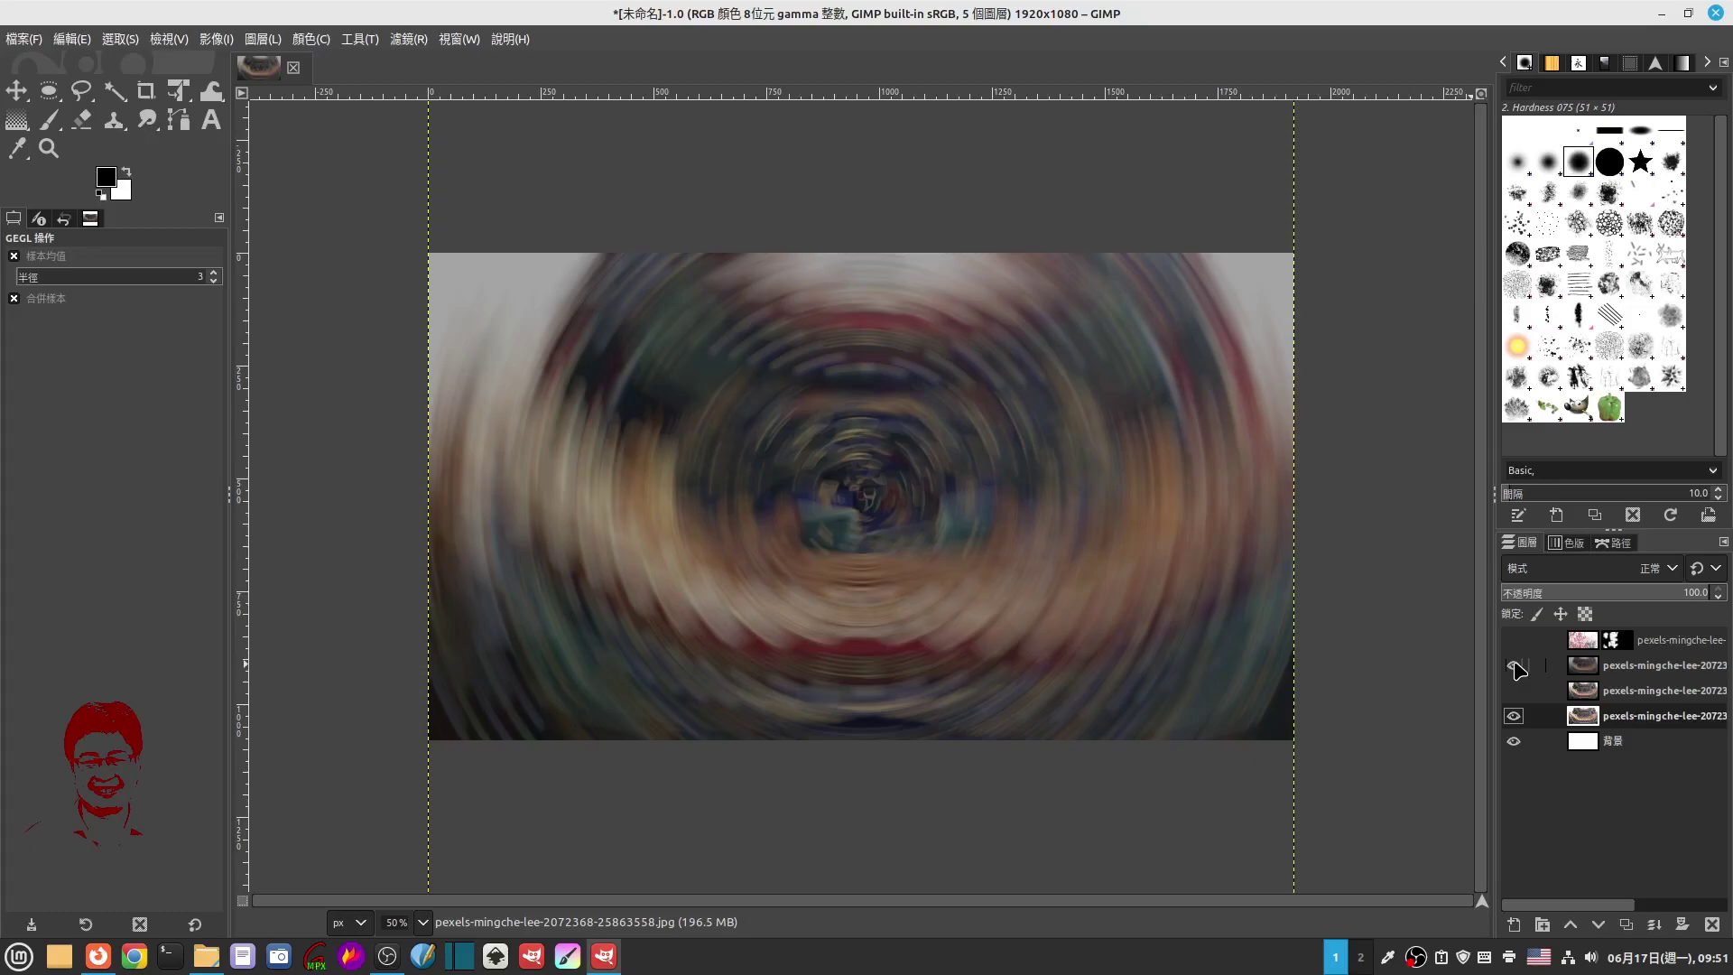
left_click(1514, 640)
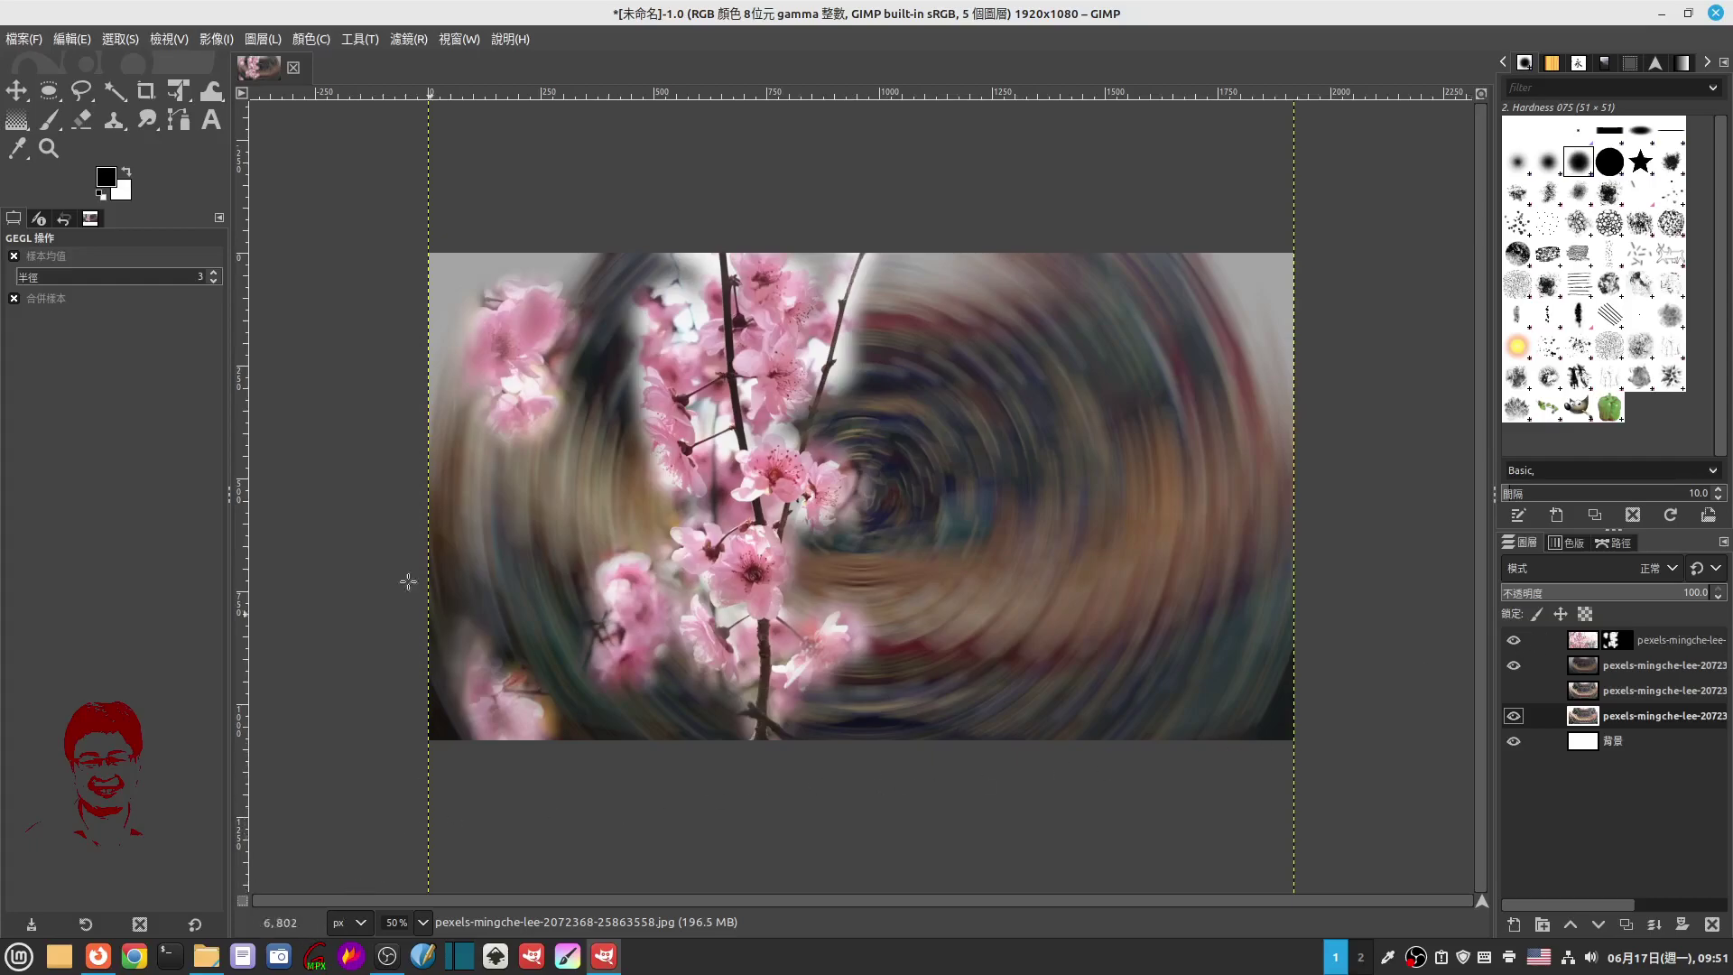
left_click(27, 42)
Step: Create a blank 1920×1080 image and add the temple ceiling photo as a layer, keeping its profile
left_click(37, 69)
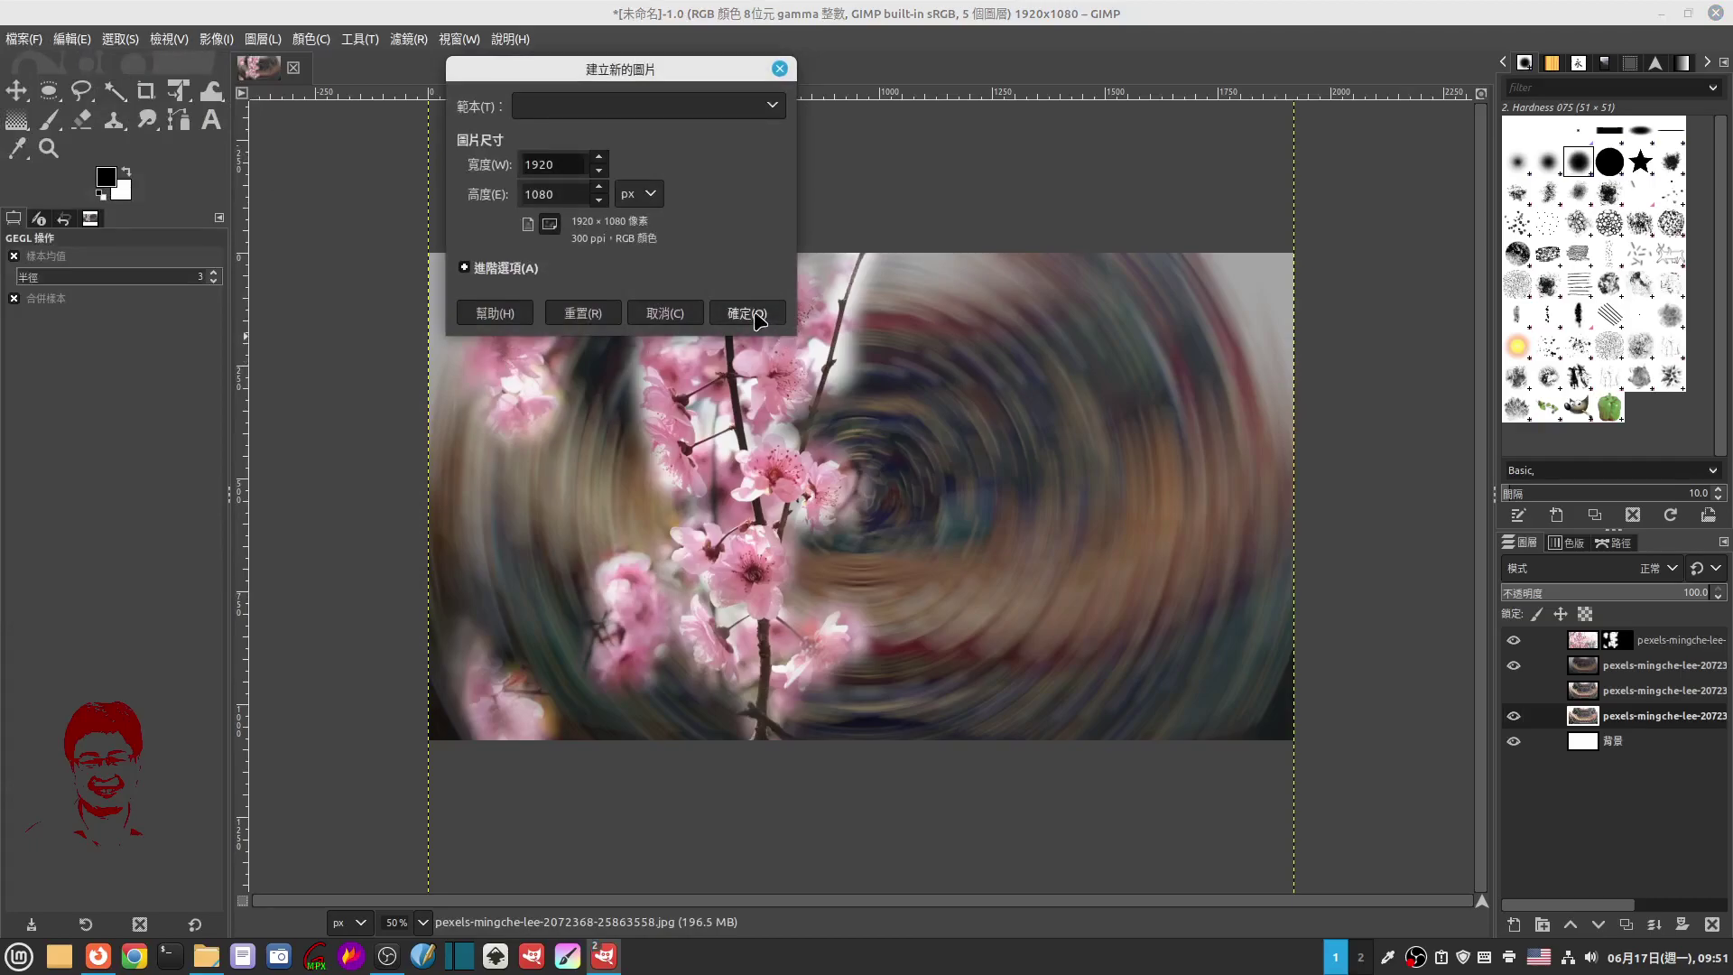
left_click(747, 313)
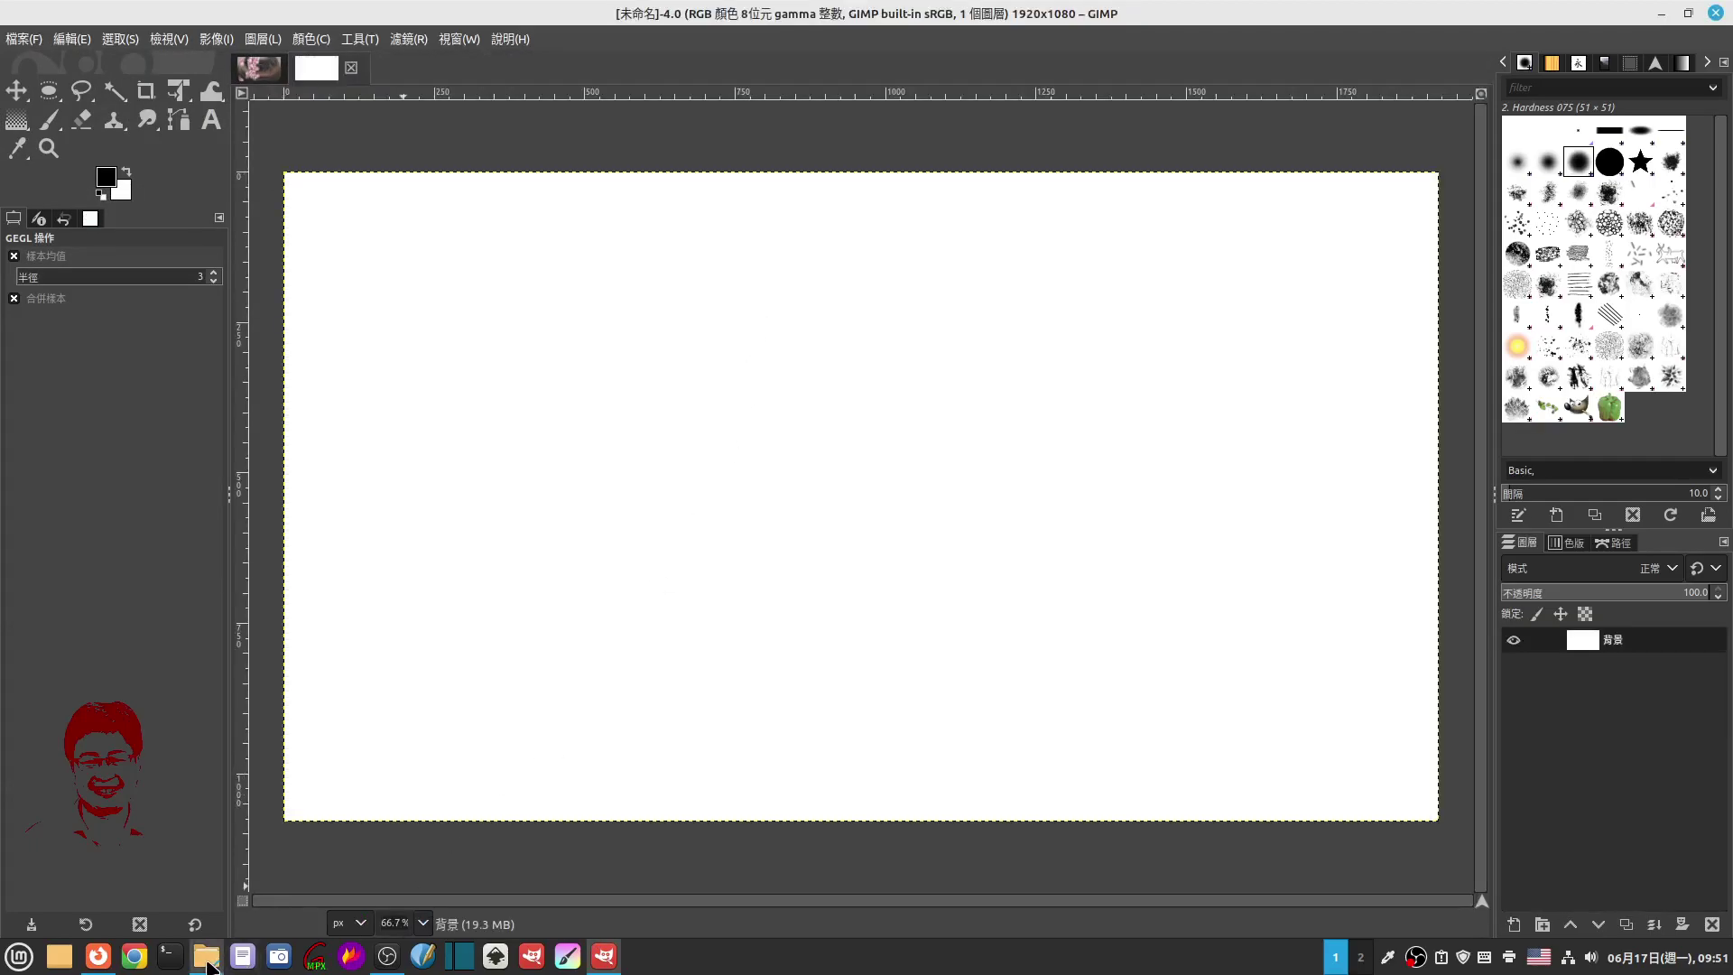
left_click(205, 964)
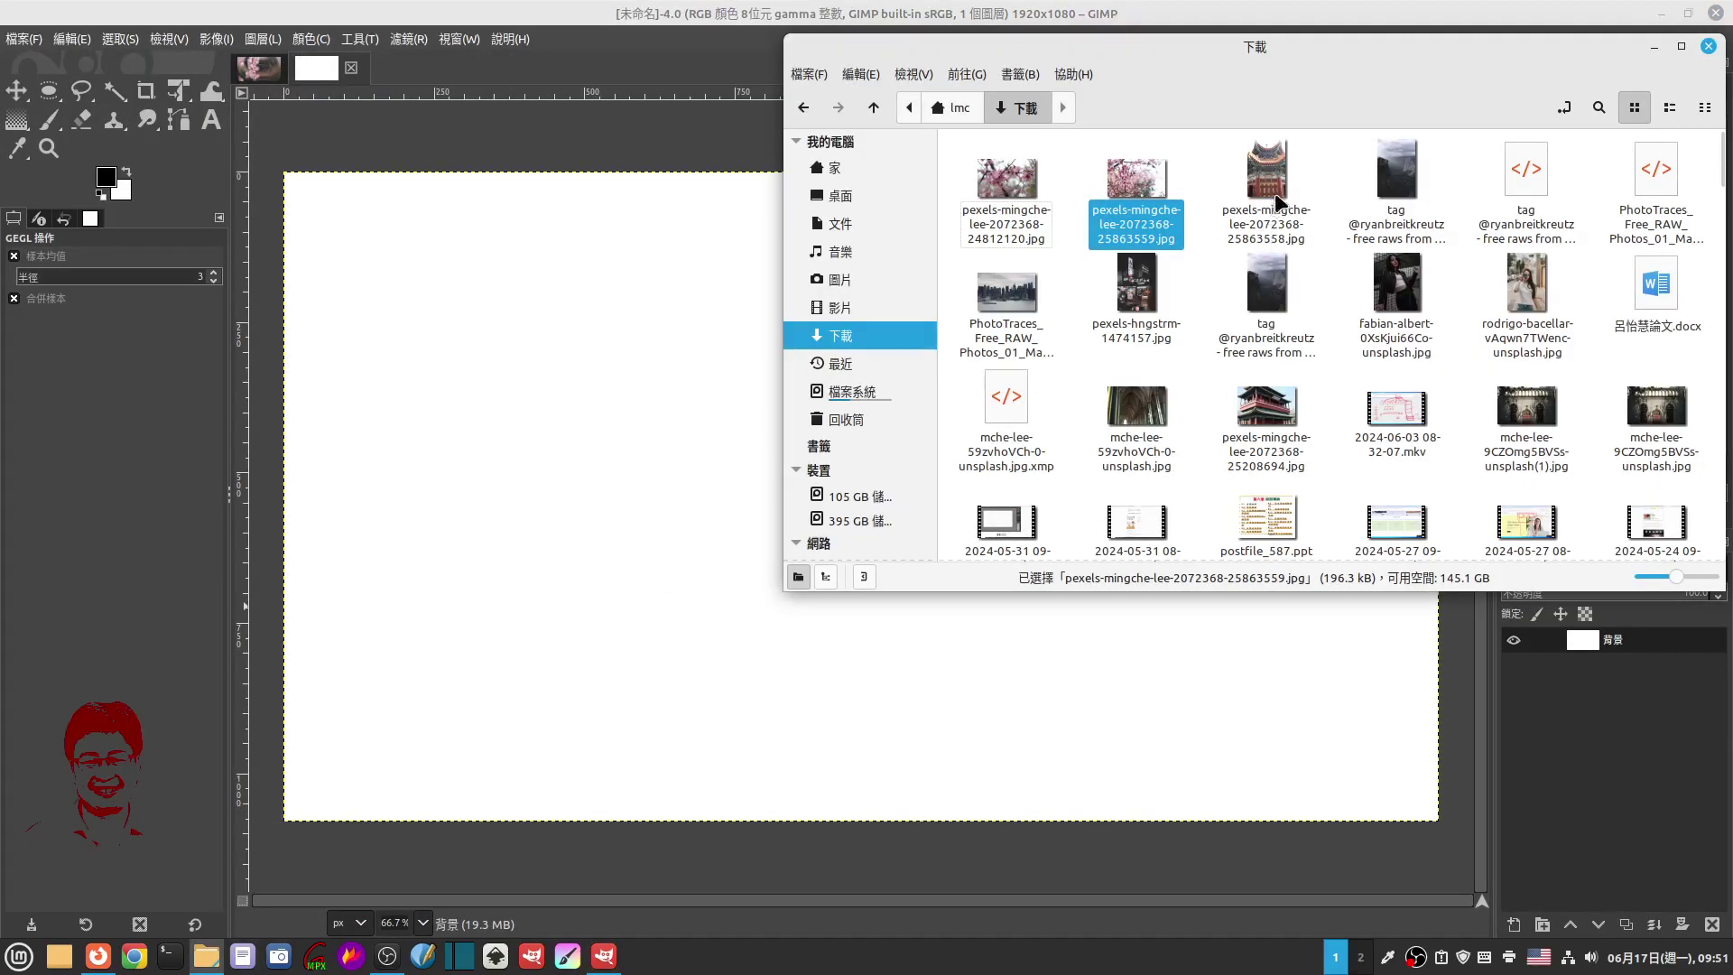
left_click_drag(1275, 201, 688, 325)
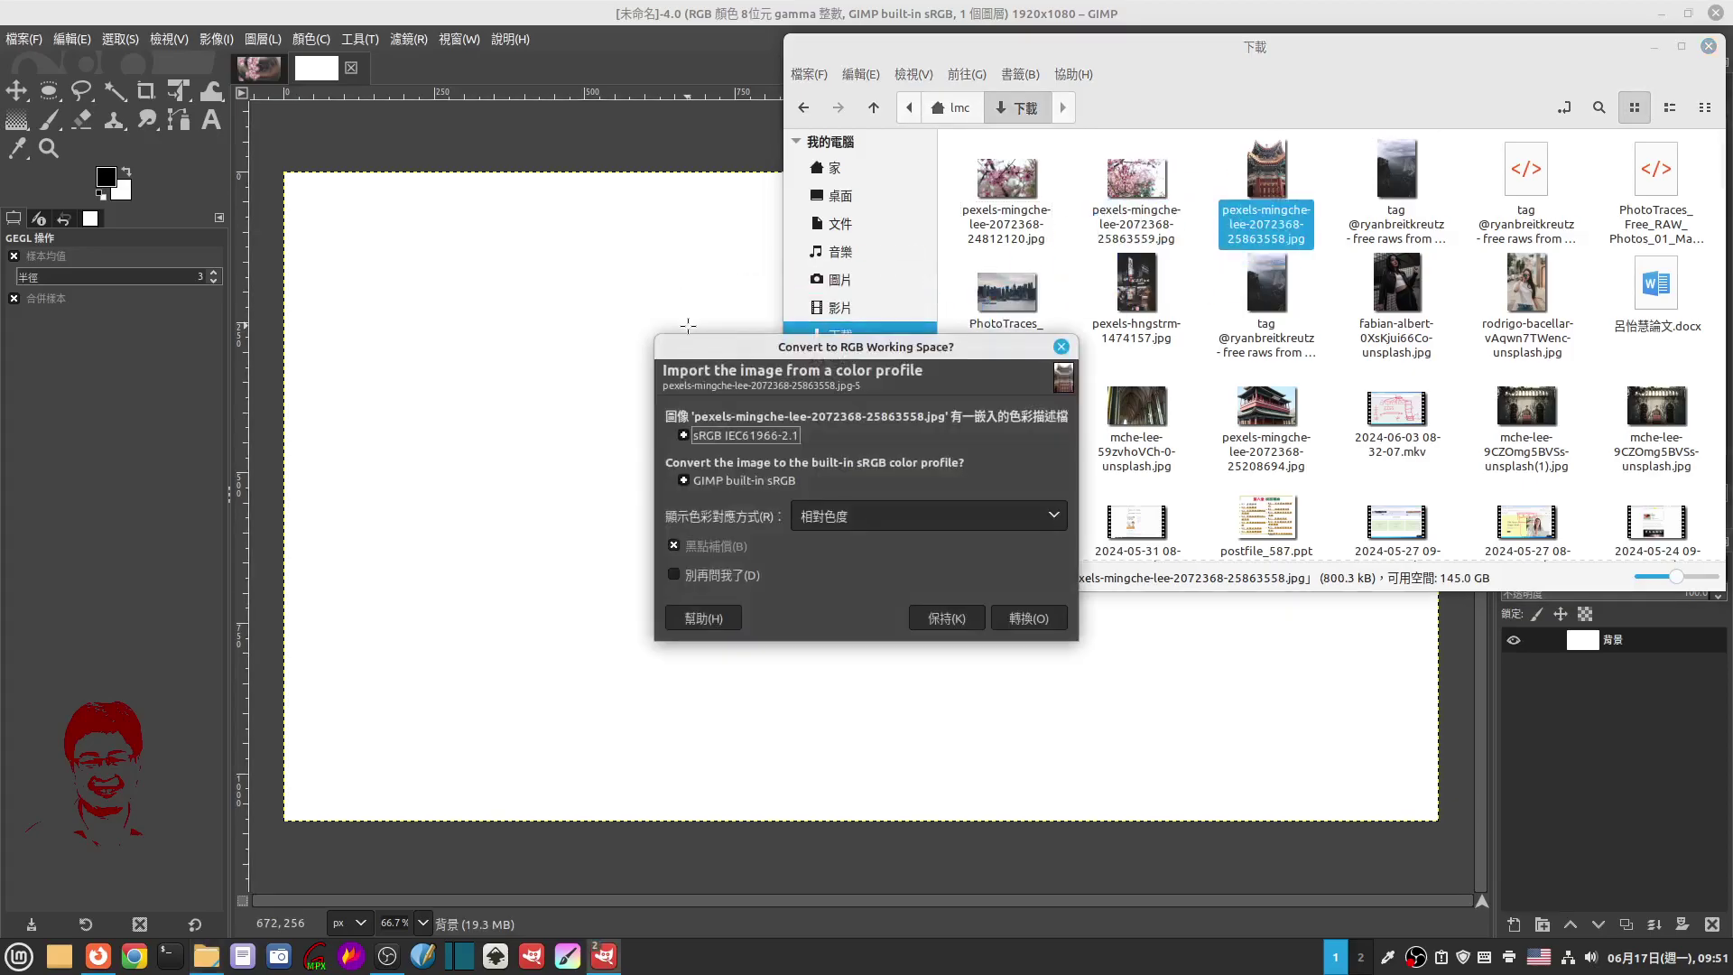
left_click(943, 618)
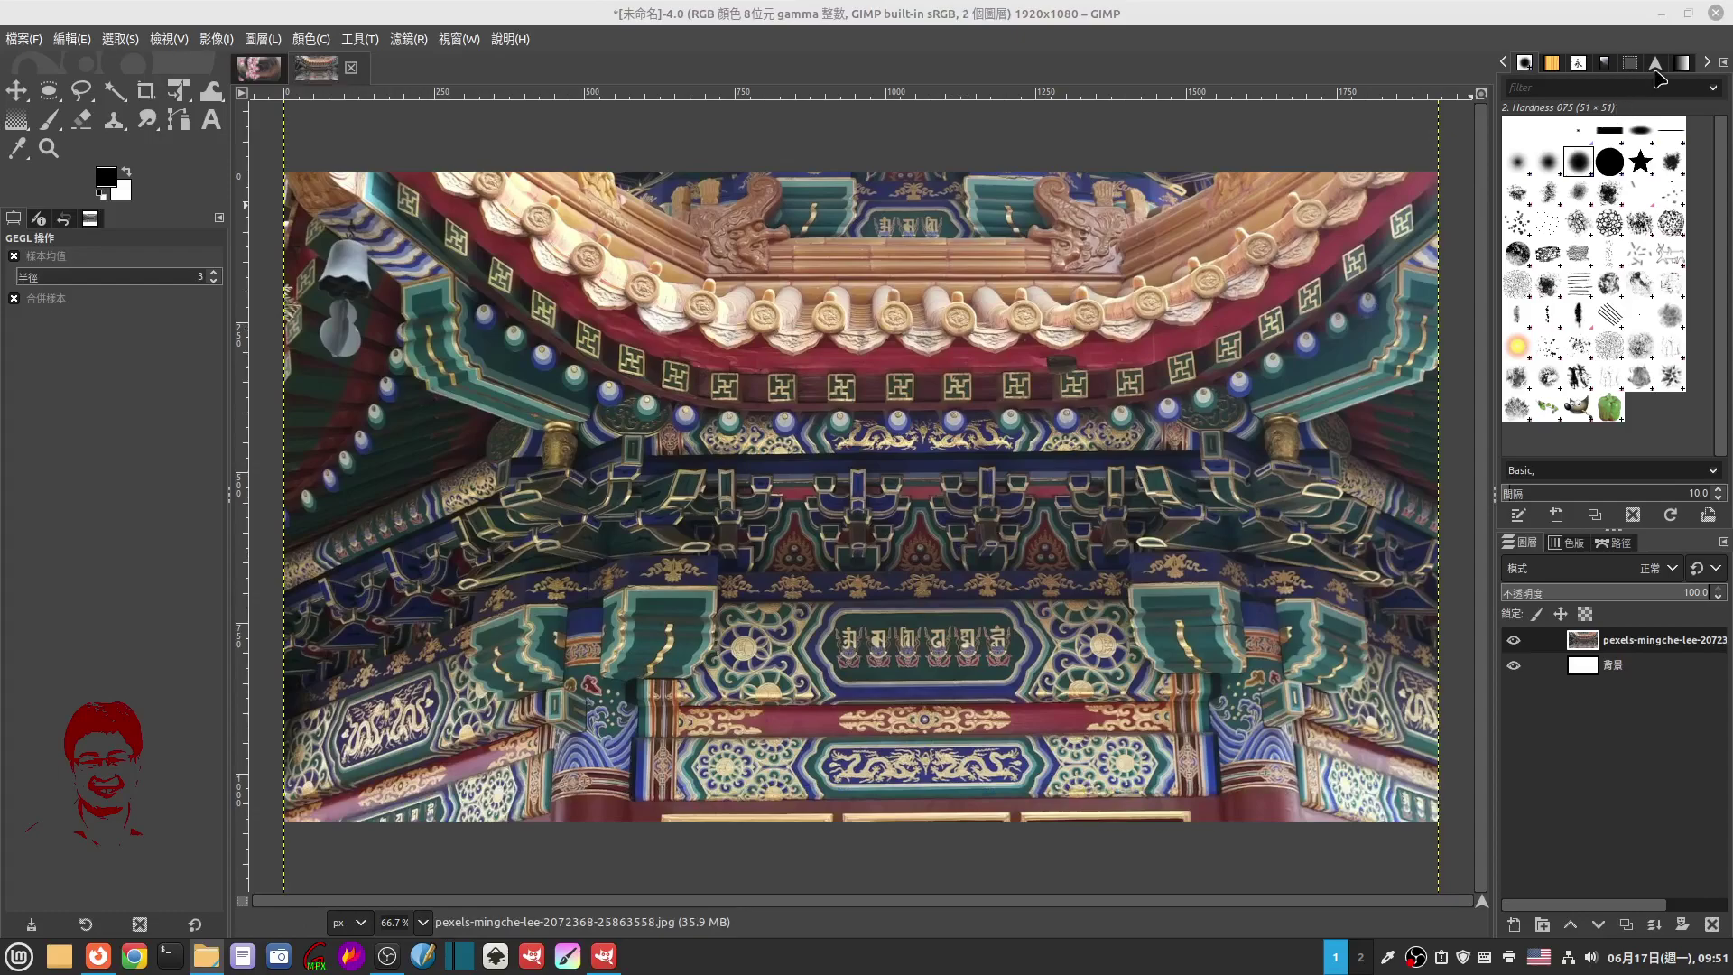
left_click(1655, 64)
left_click(1519, 514)
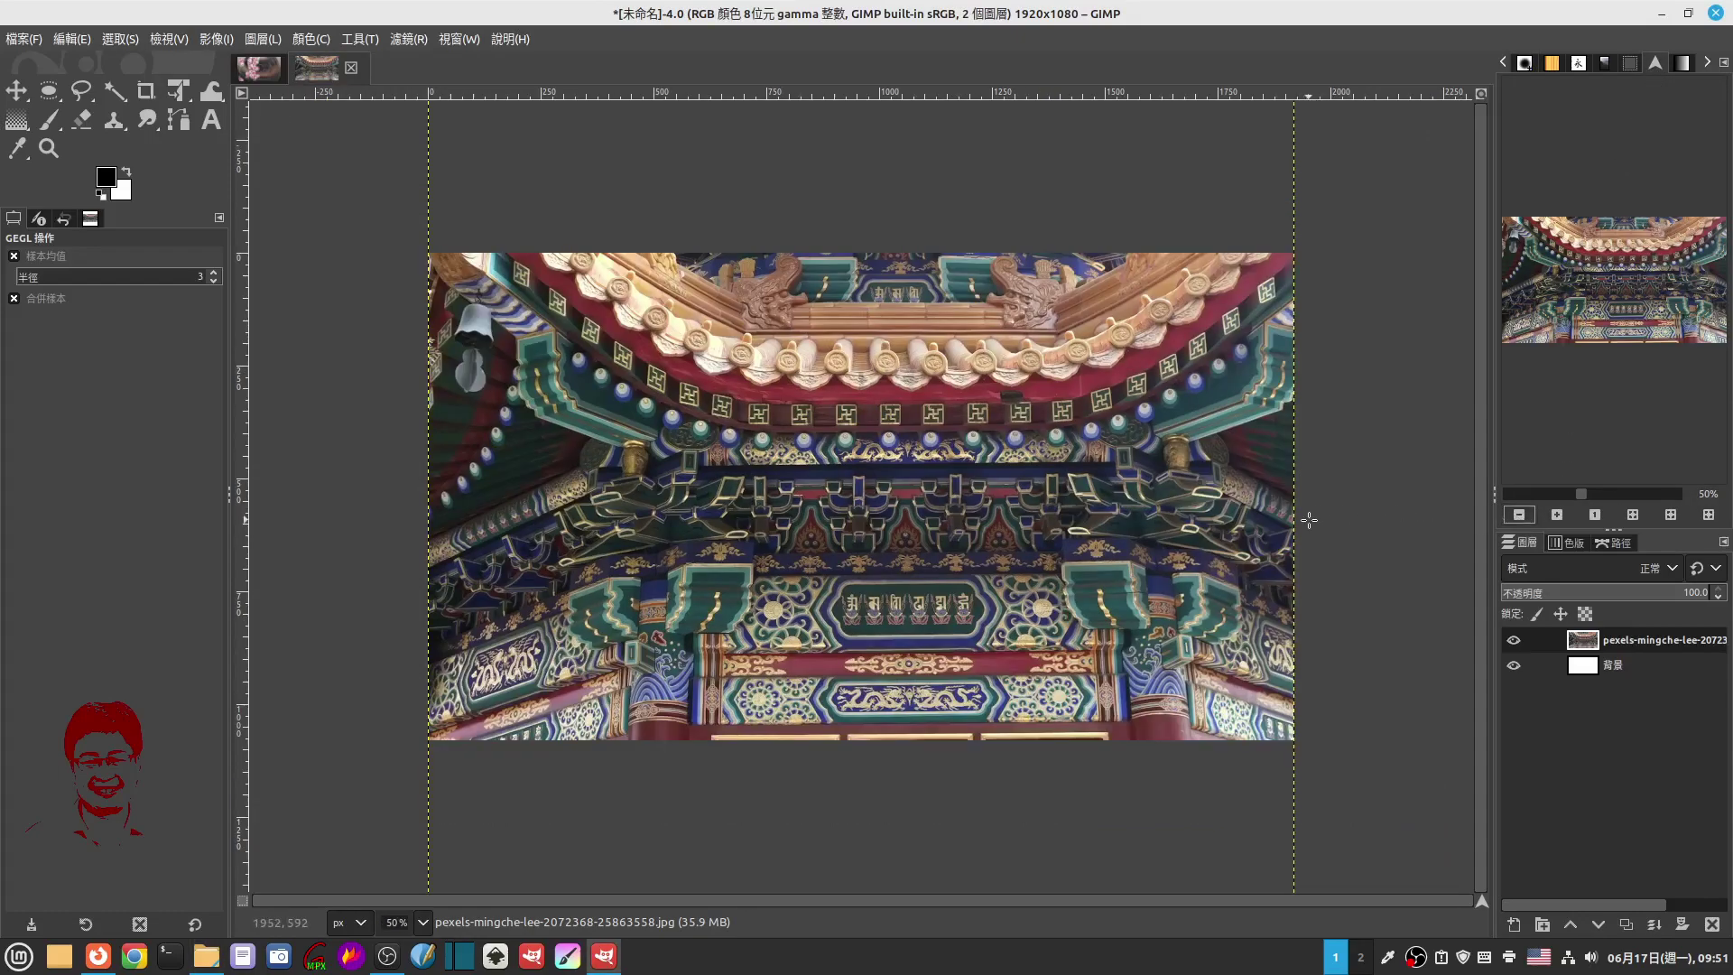
Step: Zoom out to 33.3% and move the temple layer up to frame the eaves and red lattice windows
left_click(1518, 514)
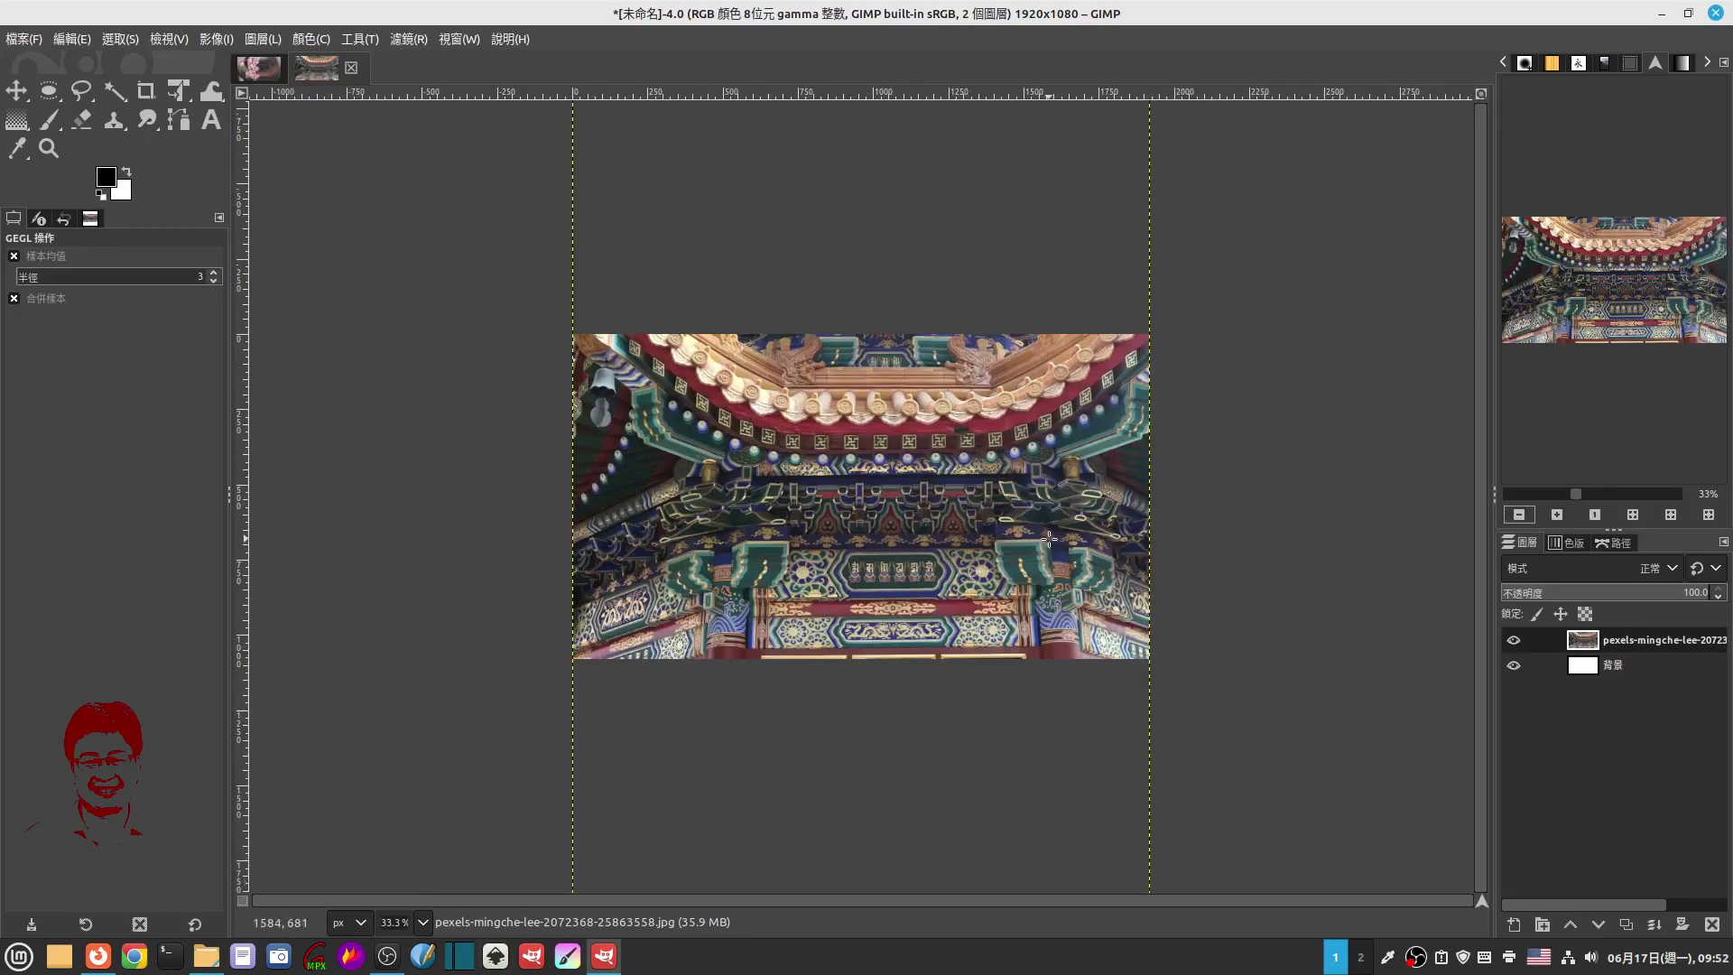
left_click(18, 91)
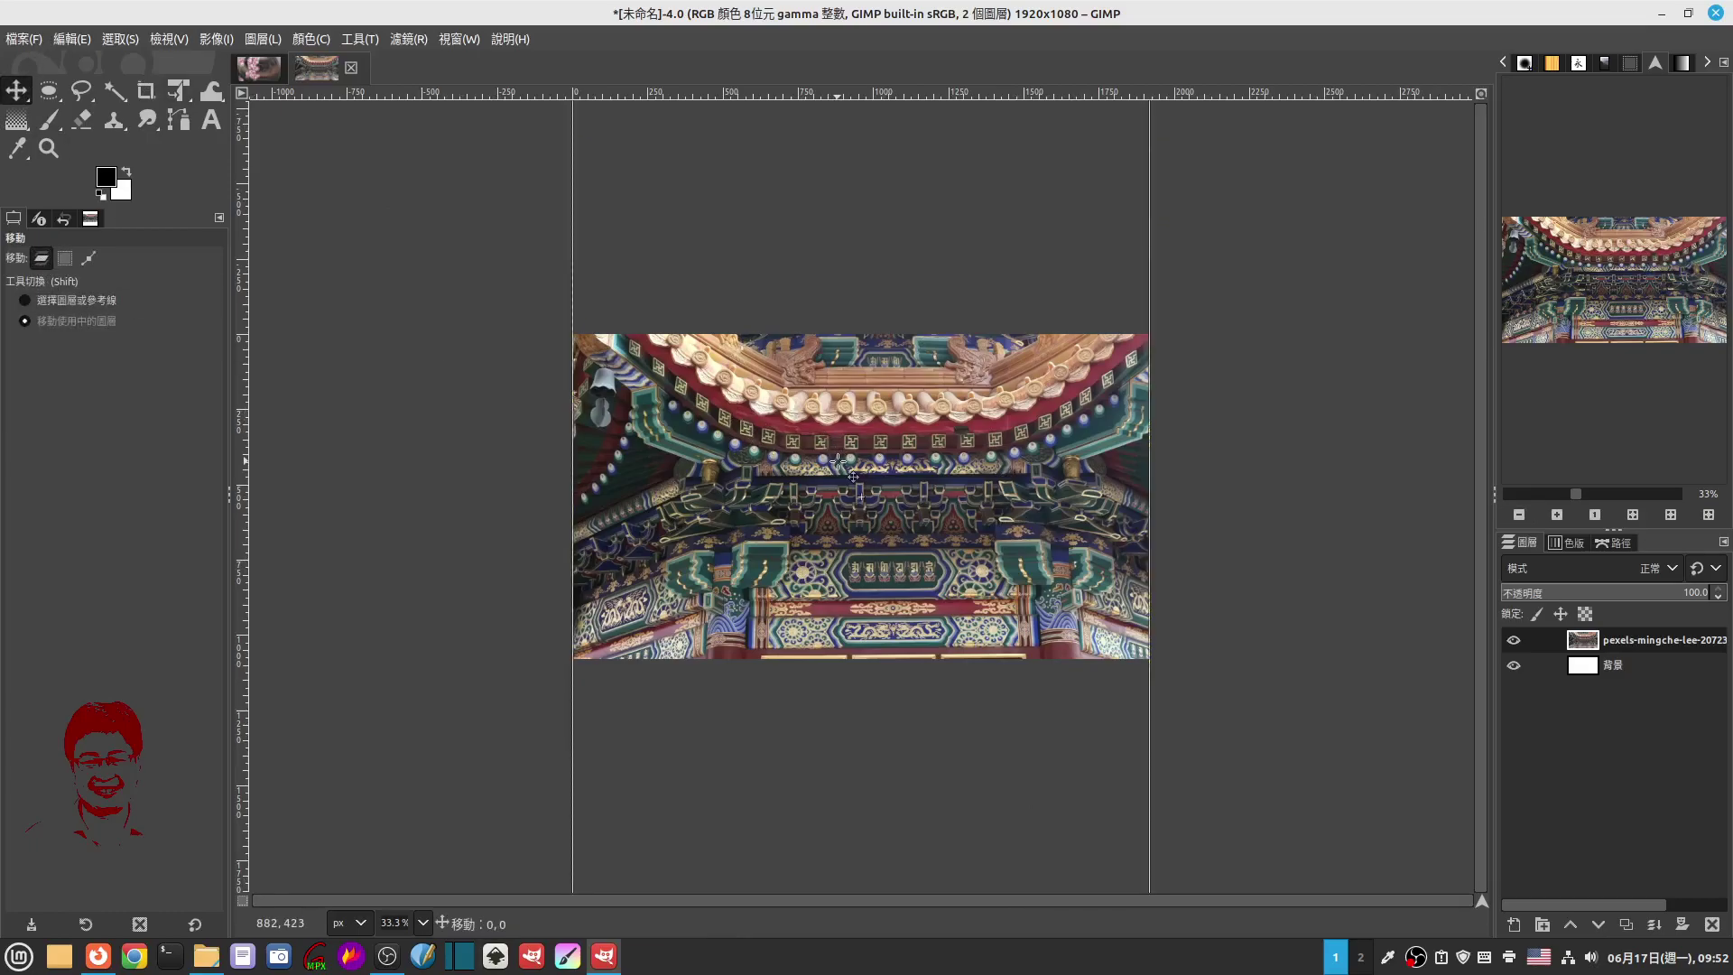
left_click_drag(839, 462, 839, 439)
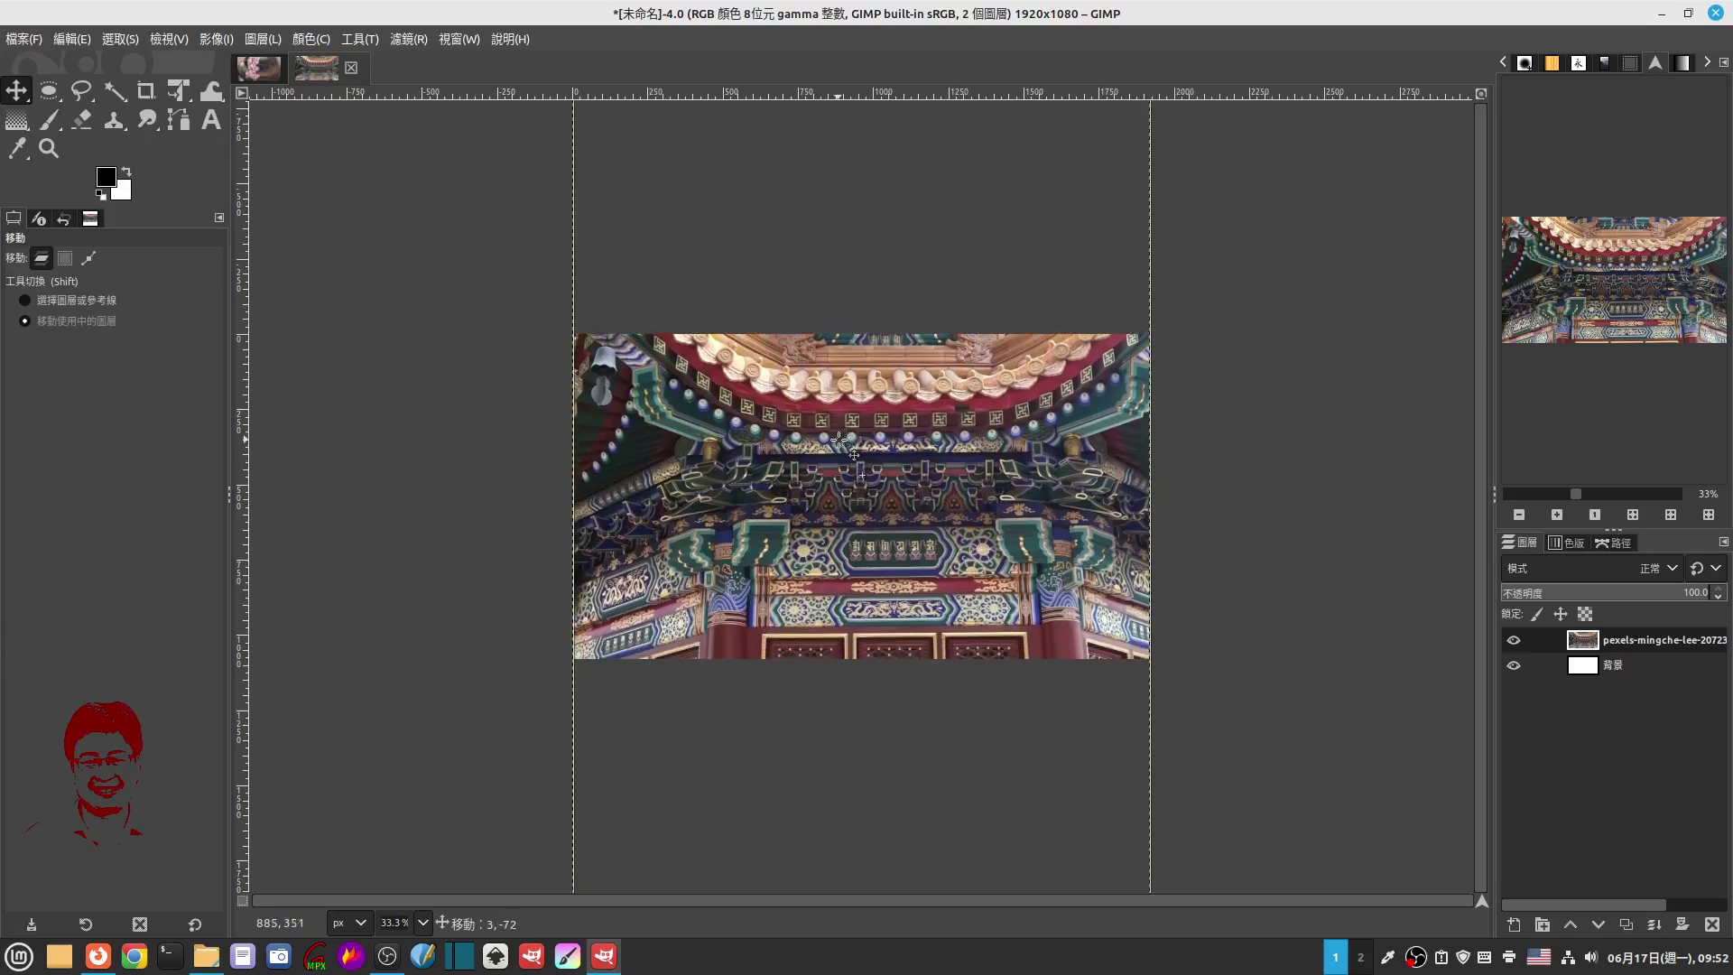
mouse_move(838, 439)
left_mouse_down()
mouse_move(834, 591)
mouse_move(839, 324)
mouse_move(836, 368)
left_mouse_up()
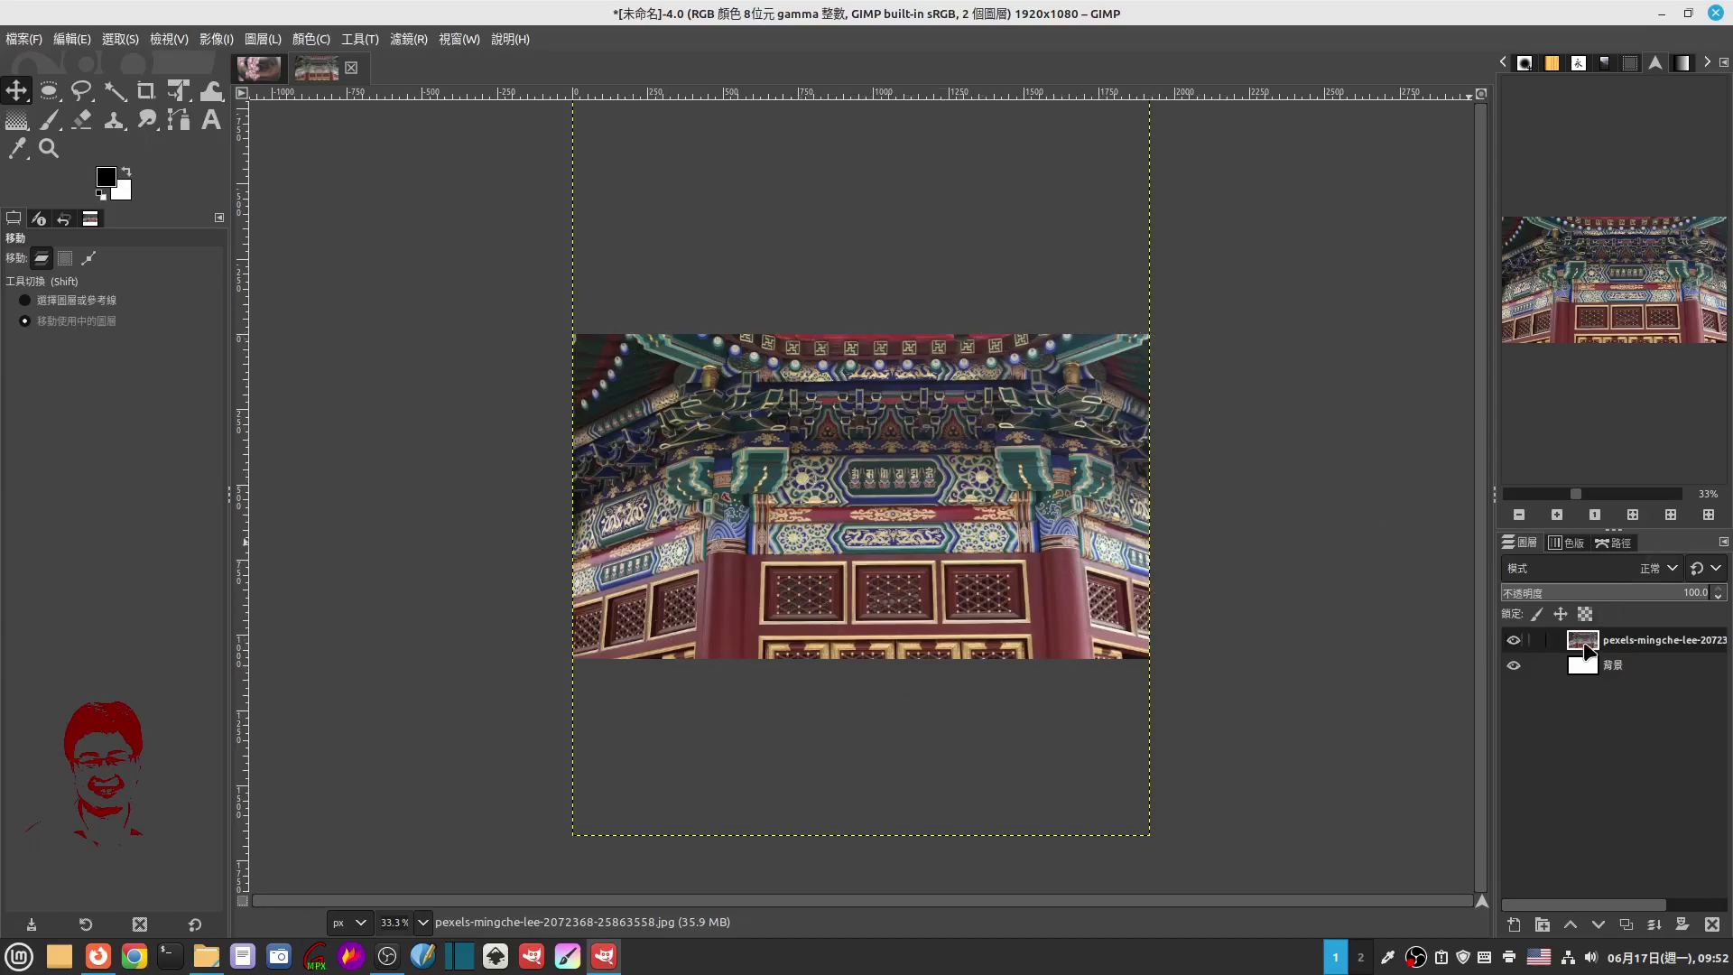
Step: Fit the temple layer to the 1920×1080 image size and duplicate it
right_click(857, 489)
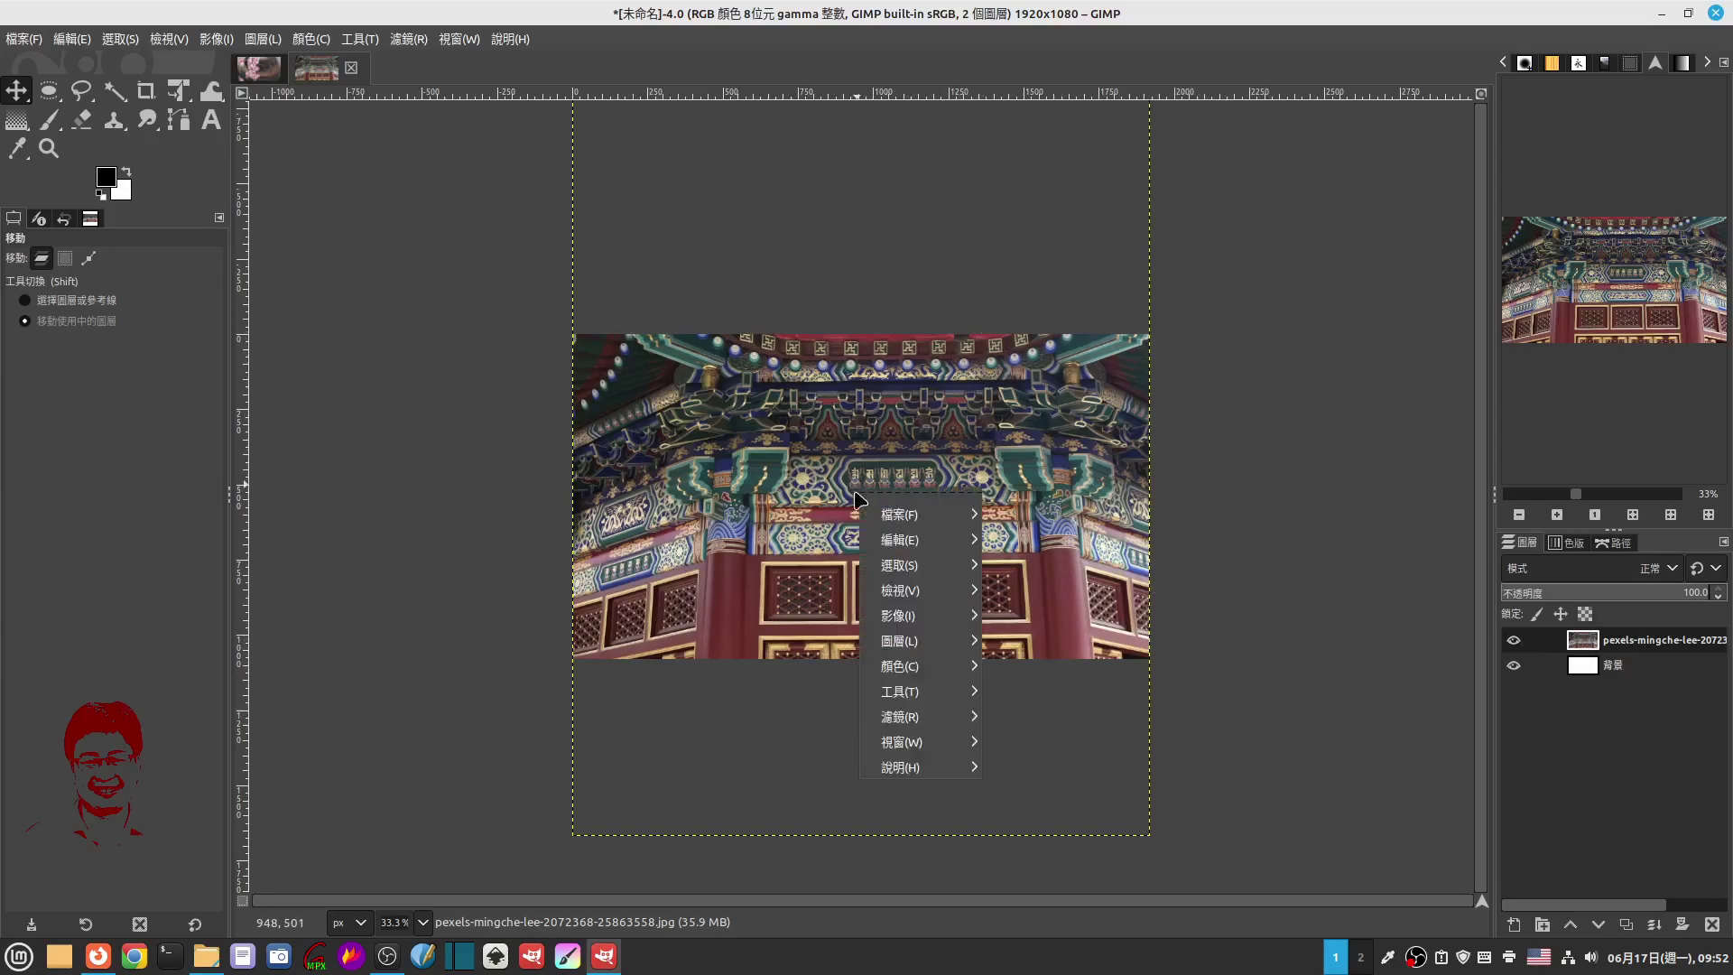
mouse_move(917, 640)
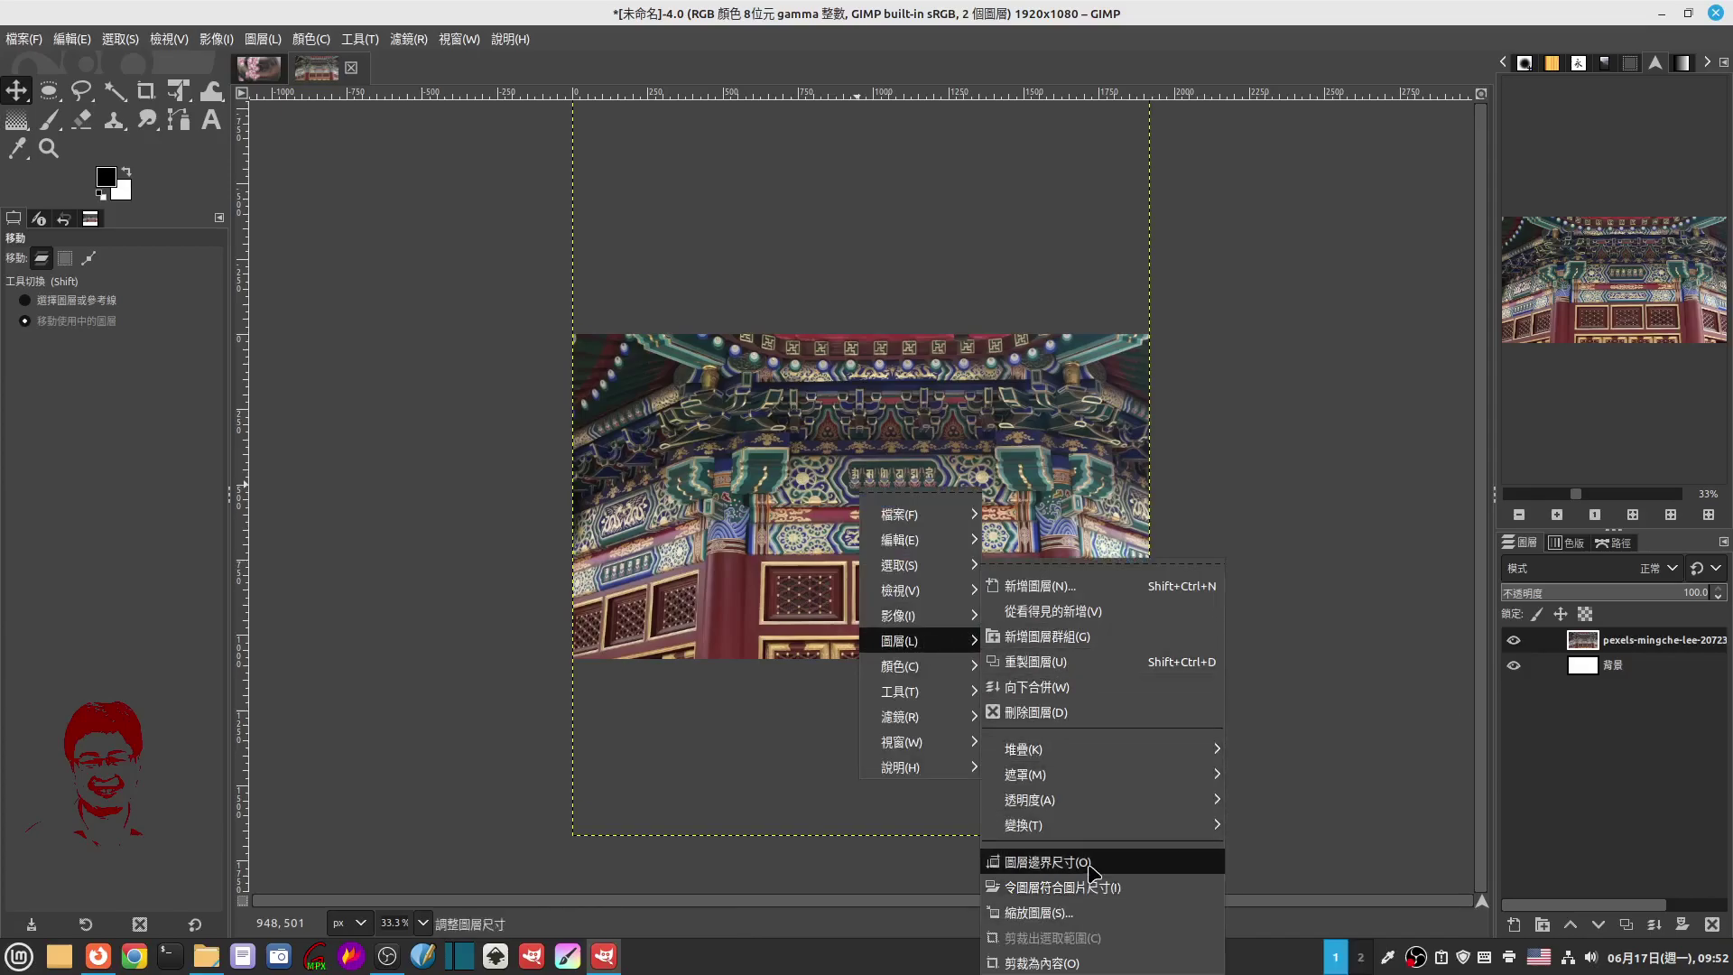
left_click(1105, 888)
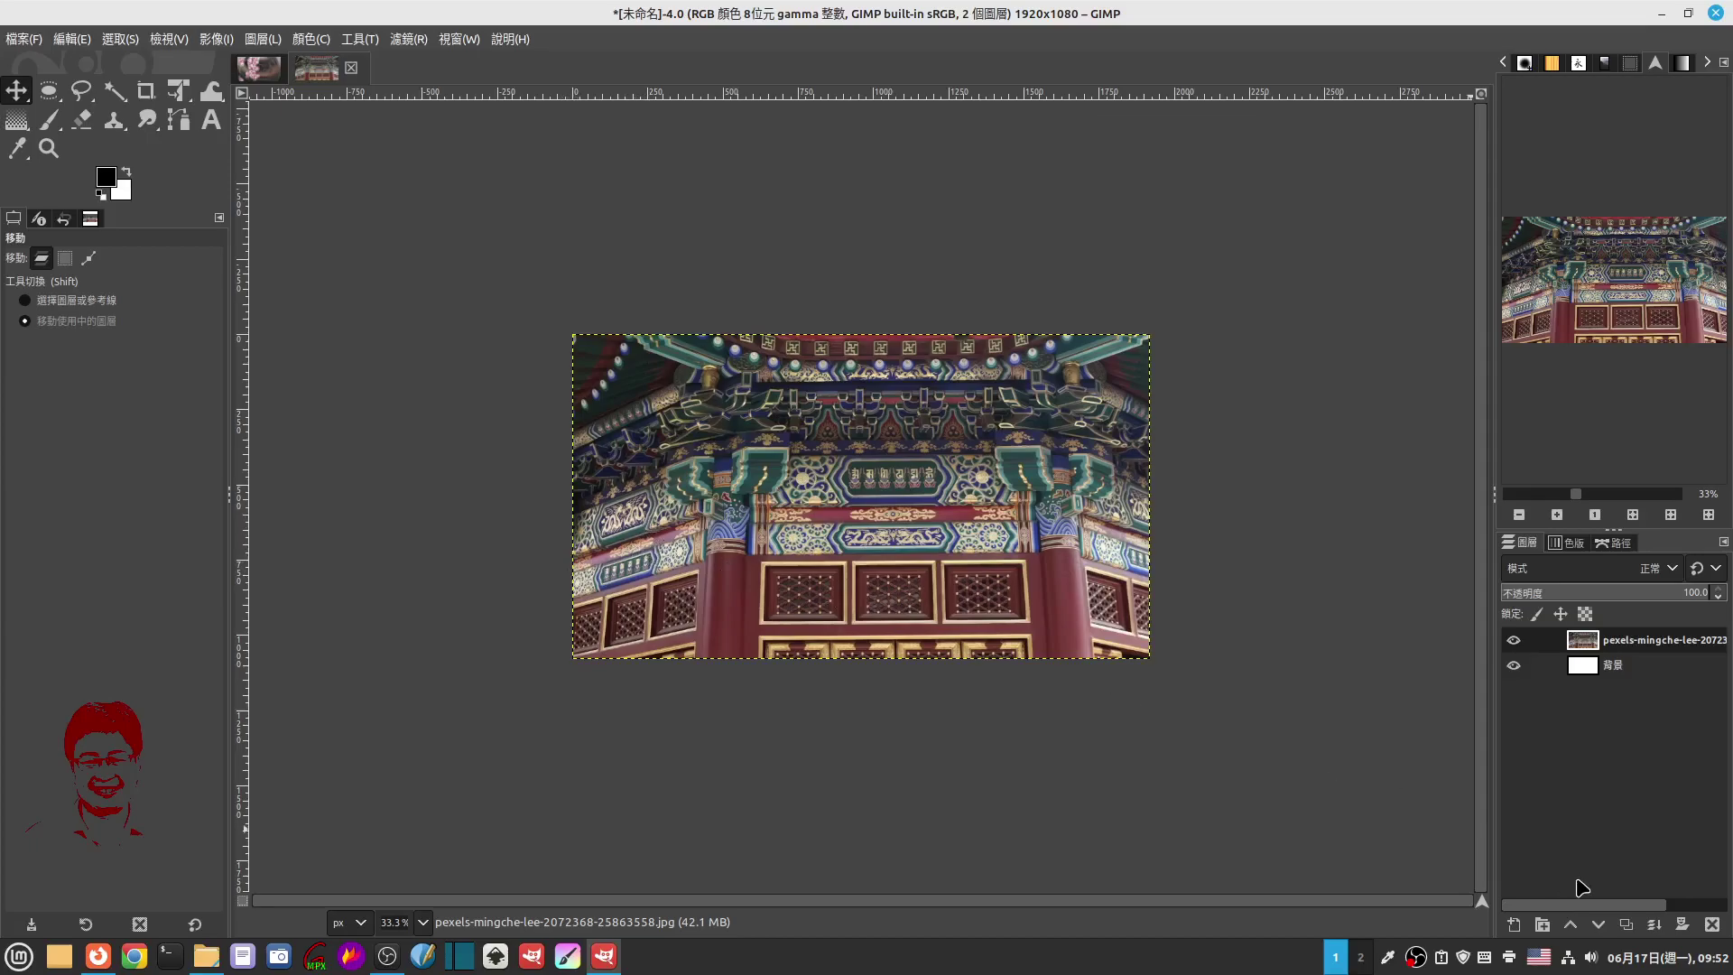
left_click(1625, 924)
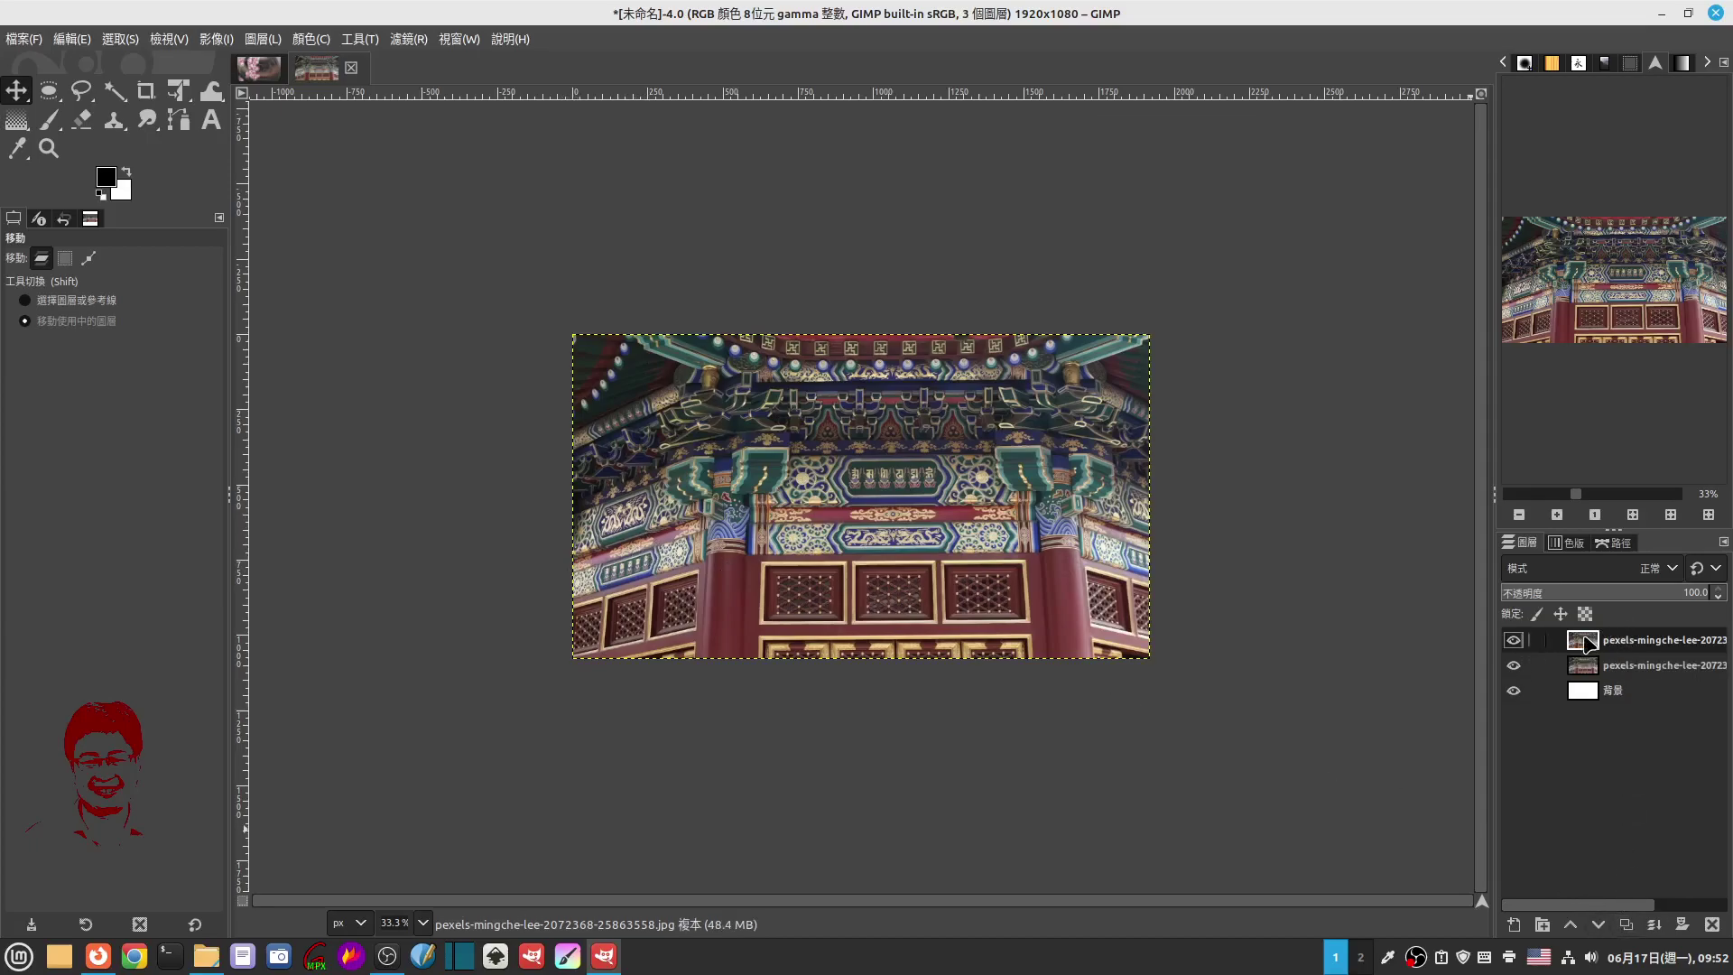
Step: Apply a Circular Motion Blur at 10.82° angle to the temple layer copy
left_click(409, 39)
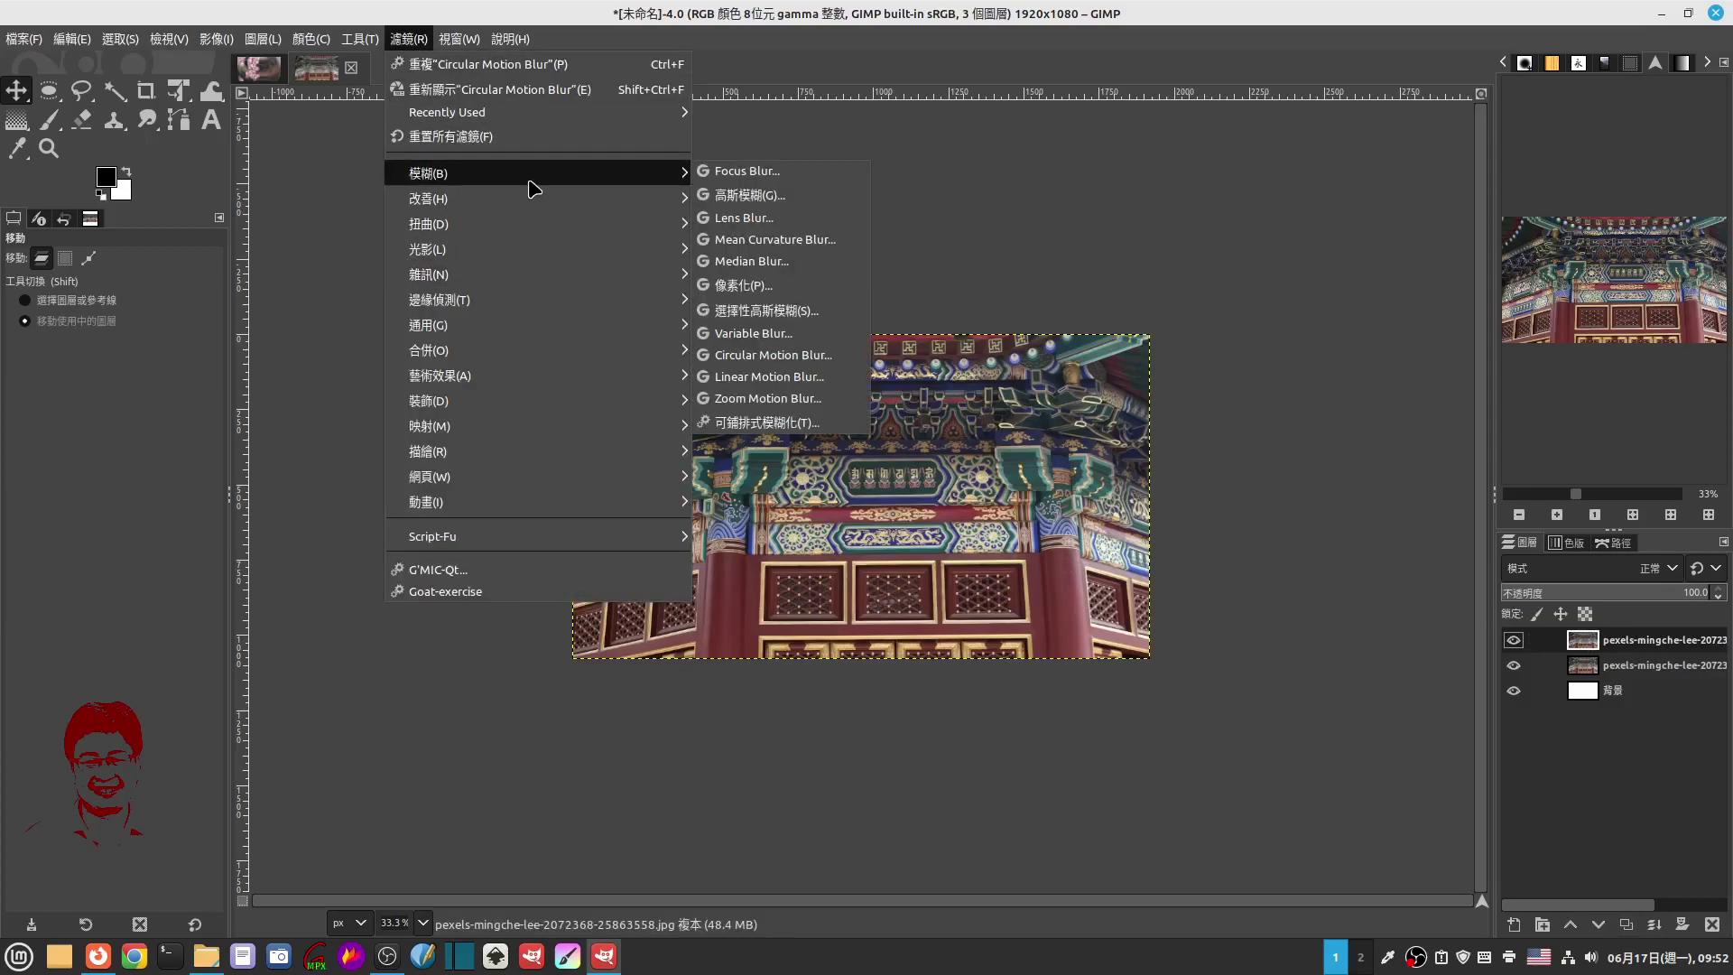
mouse_move(535, 173)
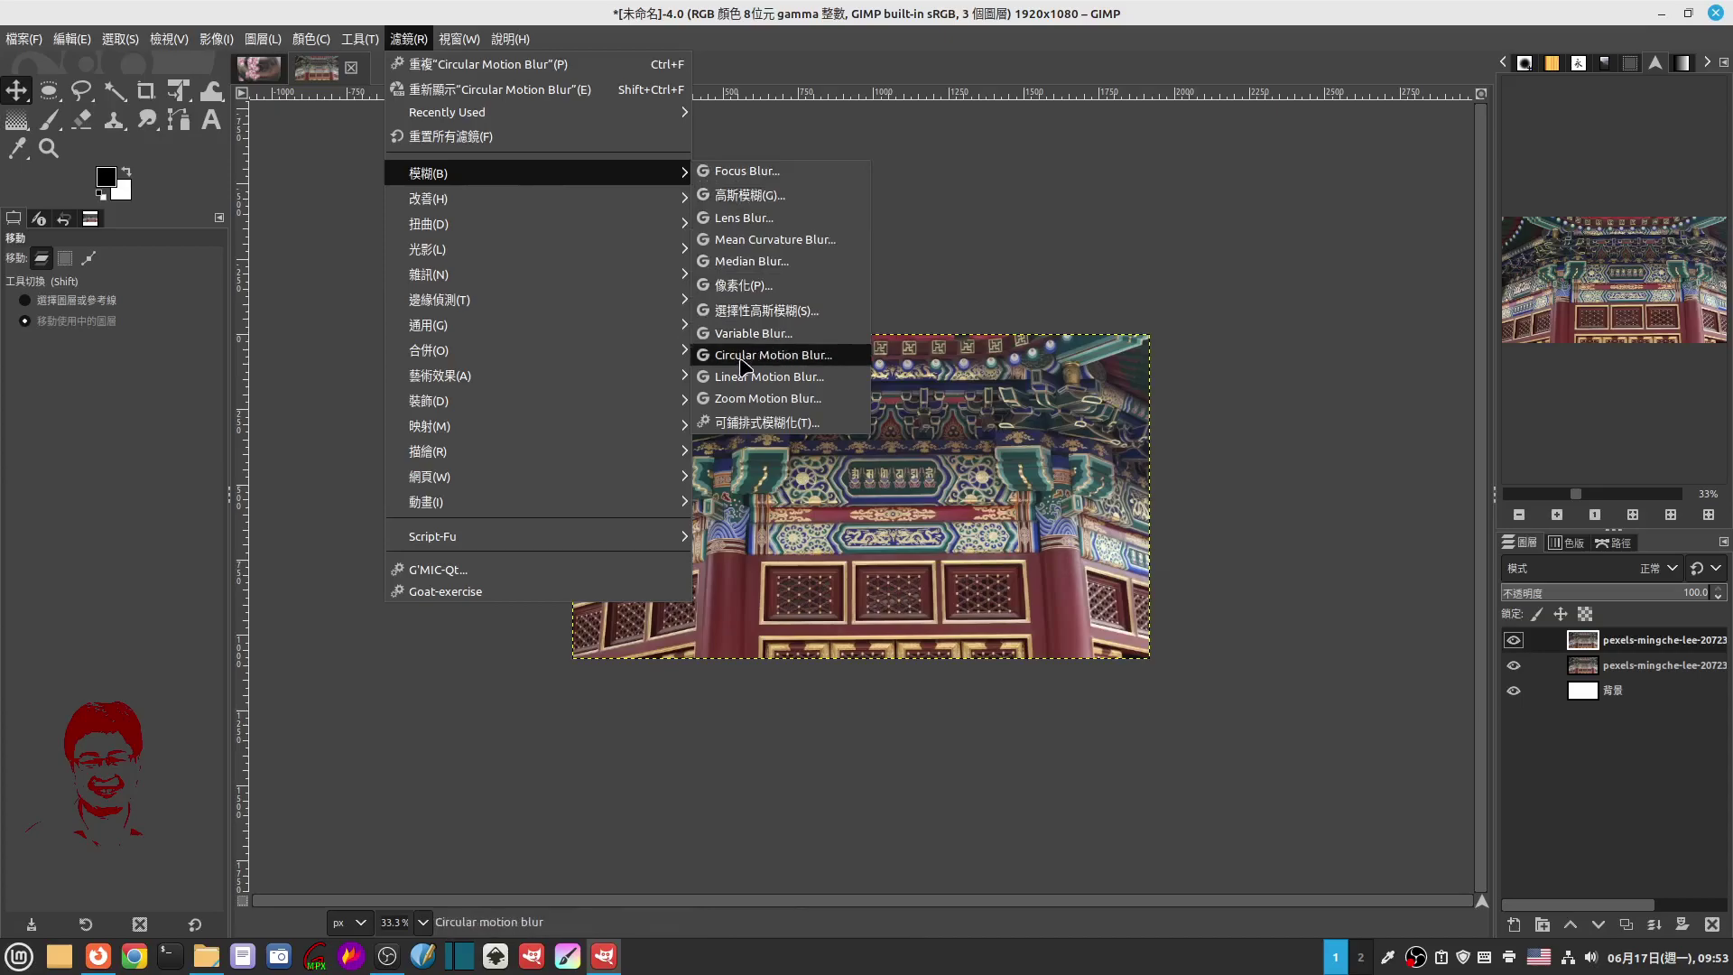
left_click(742, 355)
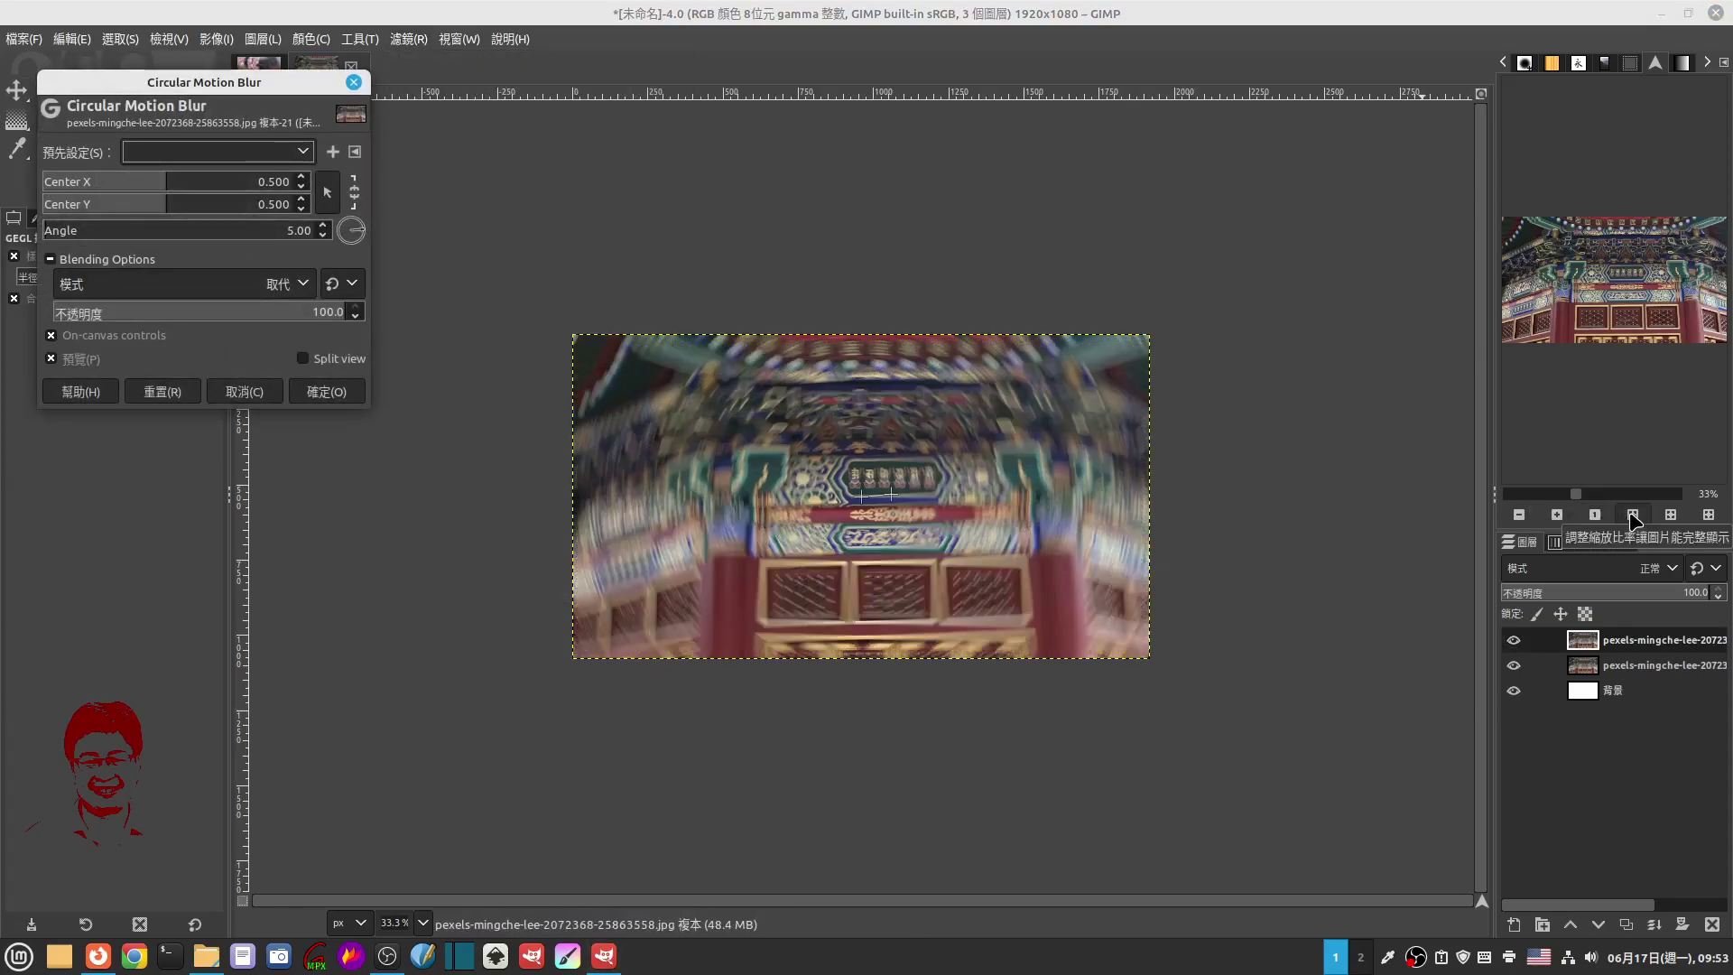
left_click(1633, 515)
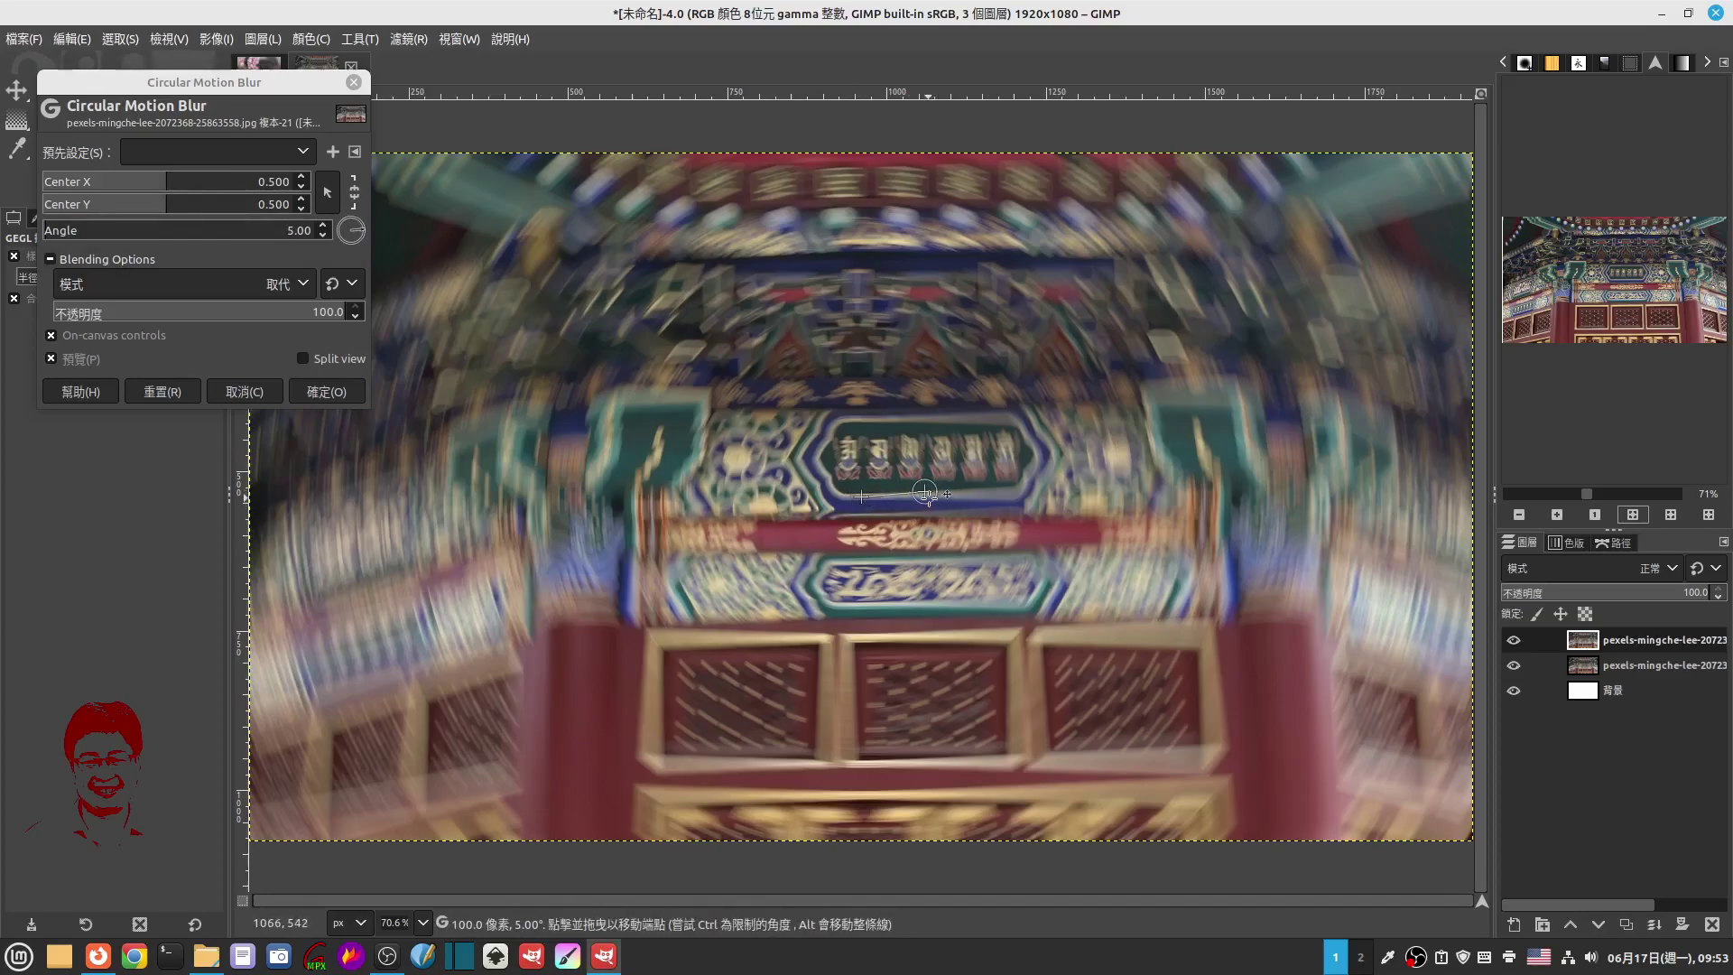
left_click_drag(930, 493, 961, 469)
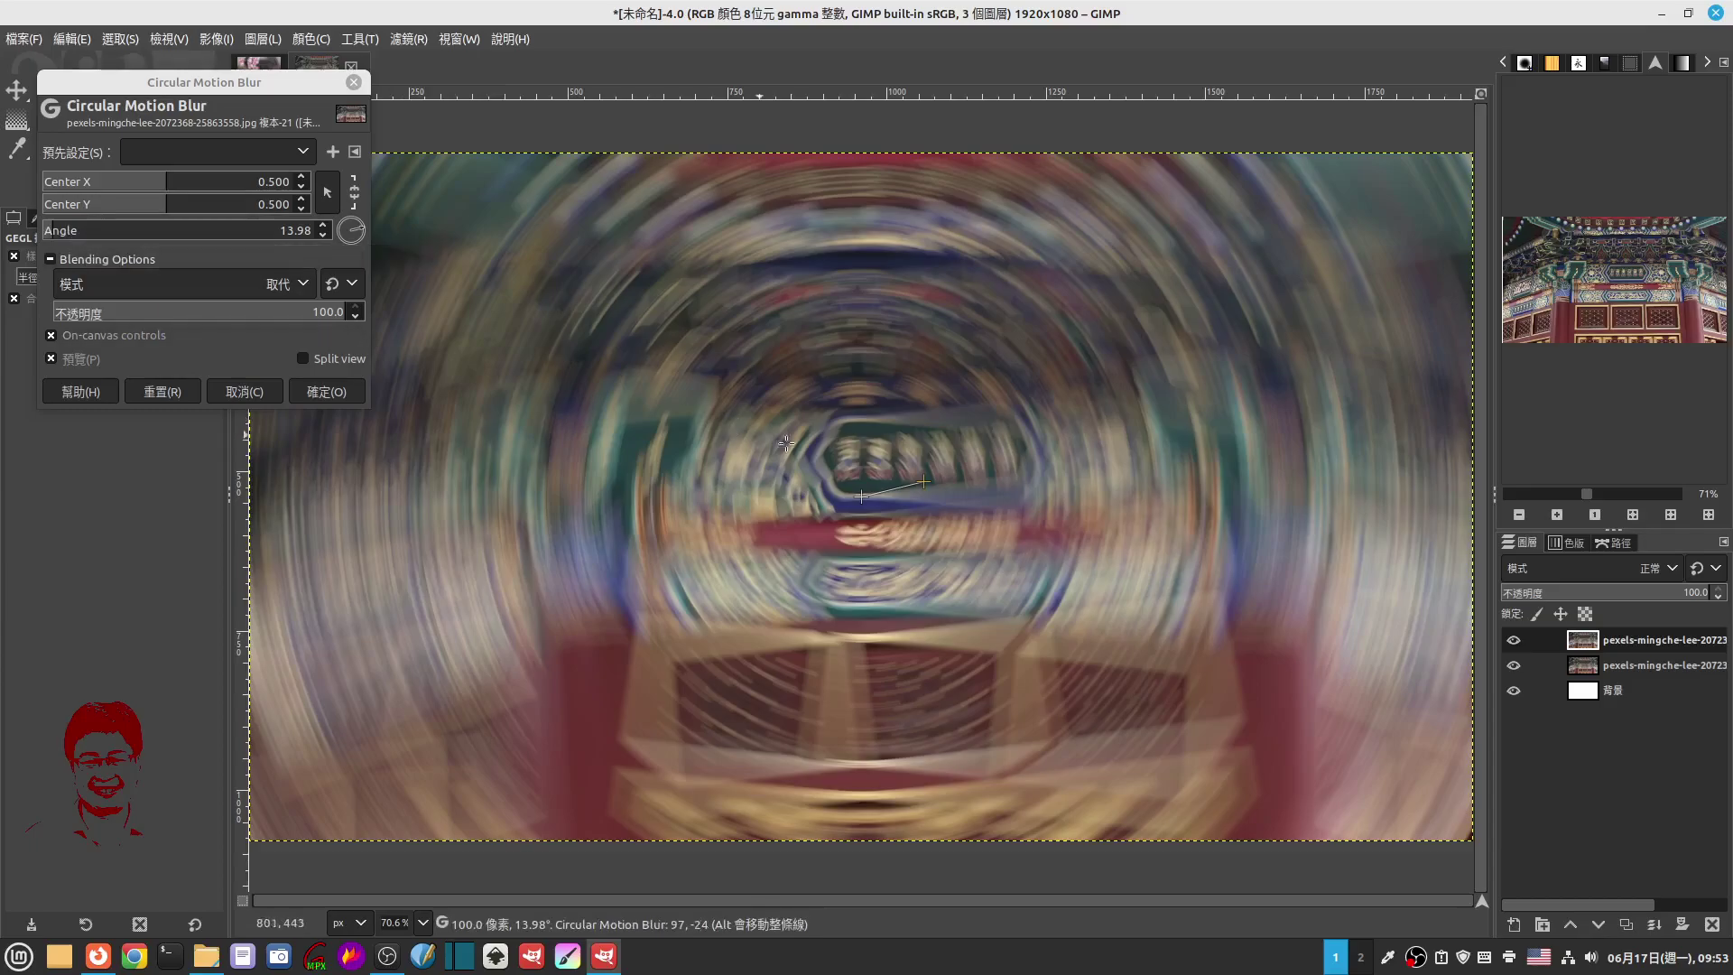
left_click_drag(919, 483, 924, 485)
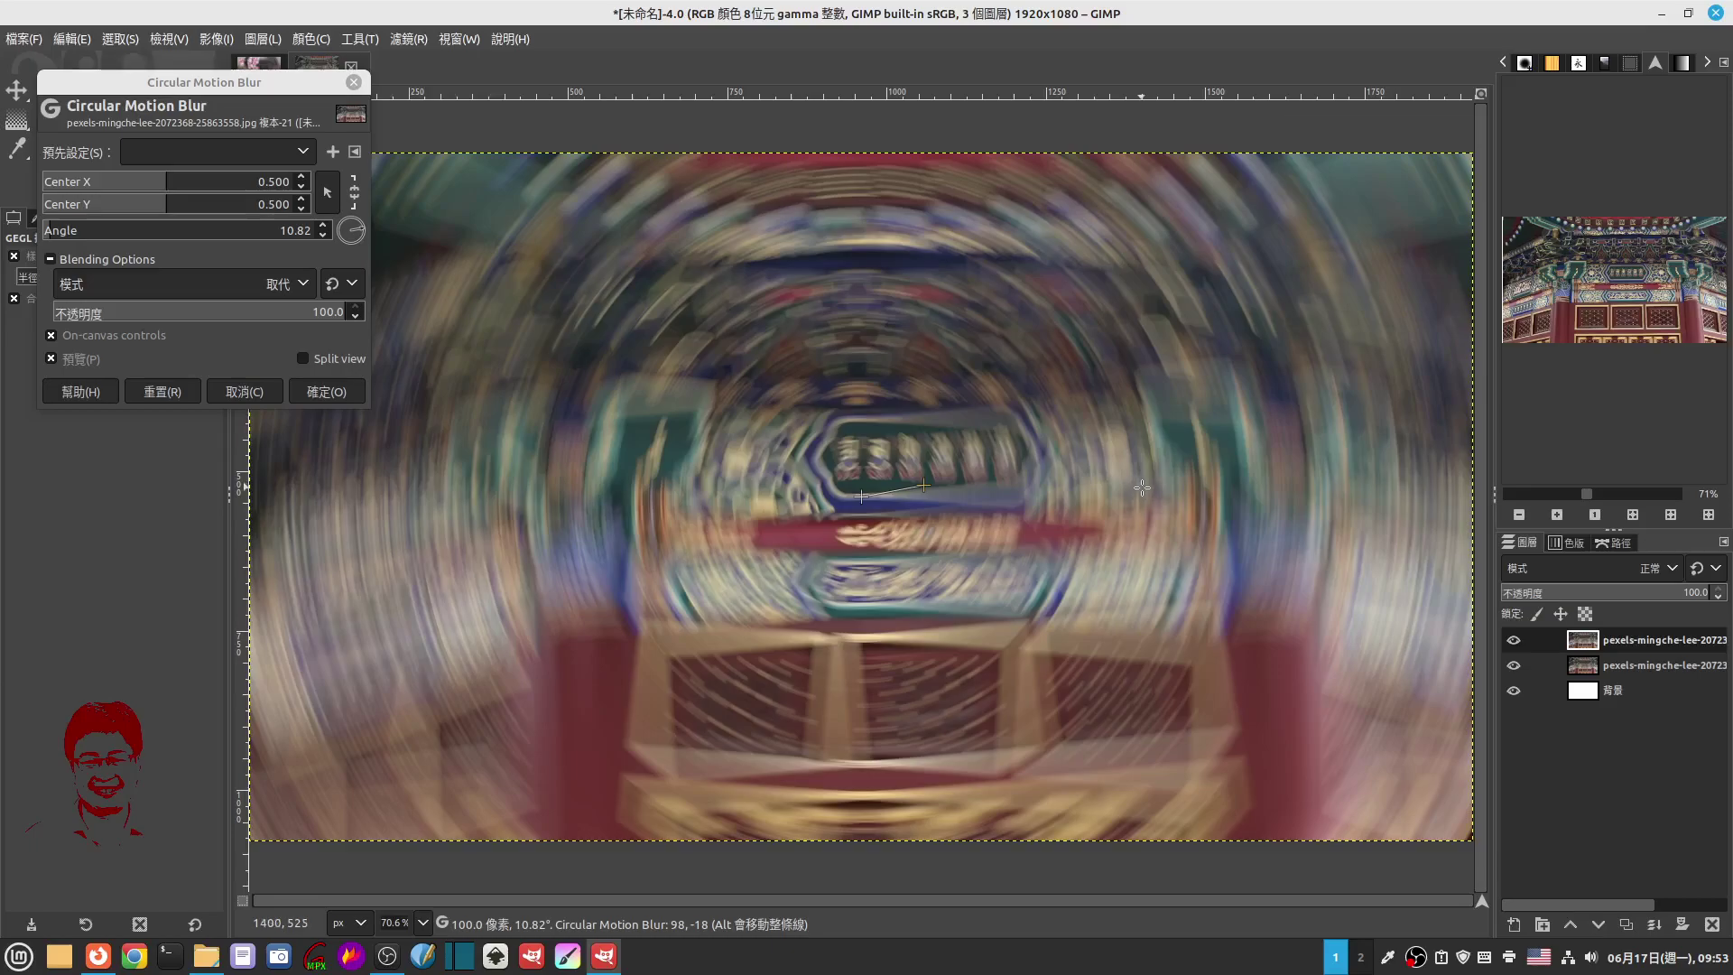
left_click(344, 393)
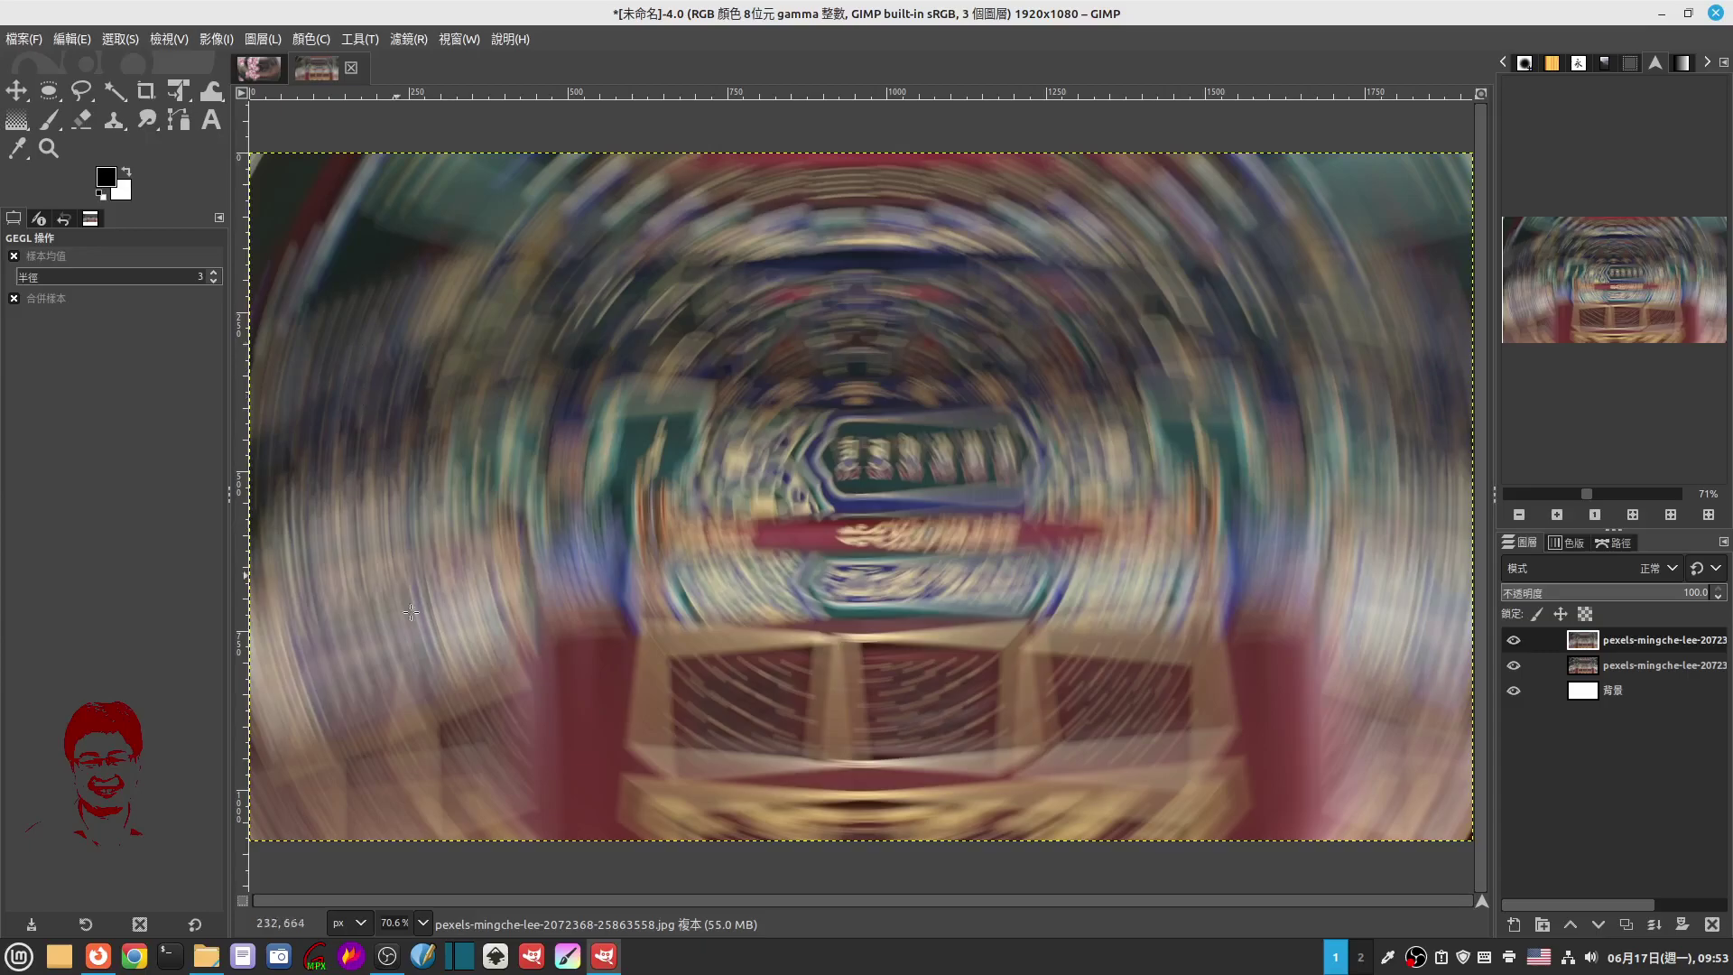
Step: Drag pexels-mingche-lee-2072368-24812120.jpg from Nemo onto the canvas as a new layer, keeping its profile
left_click(206, 962)
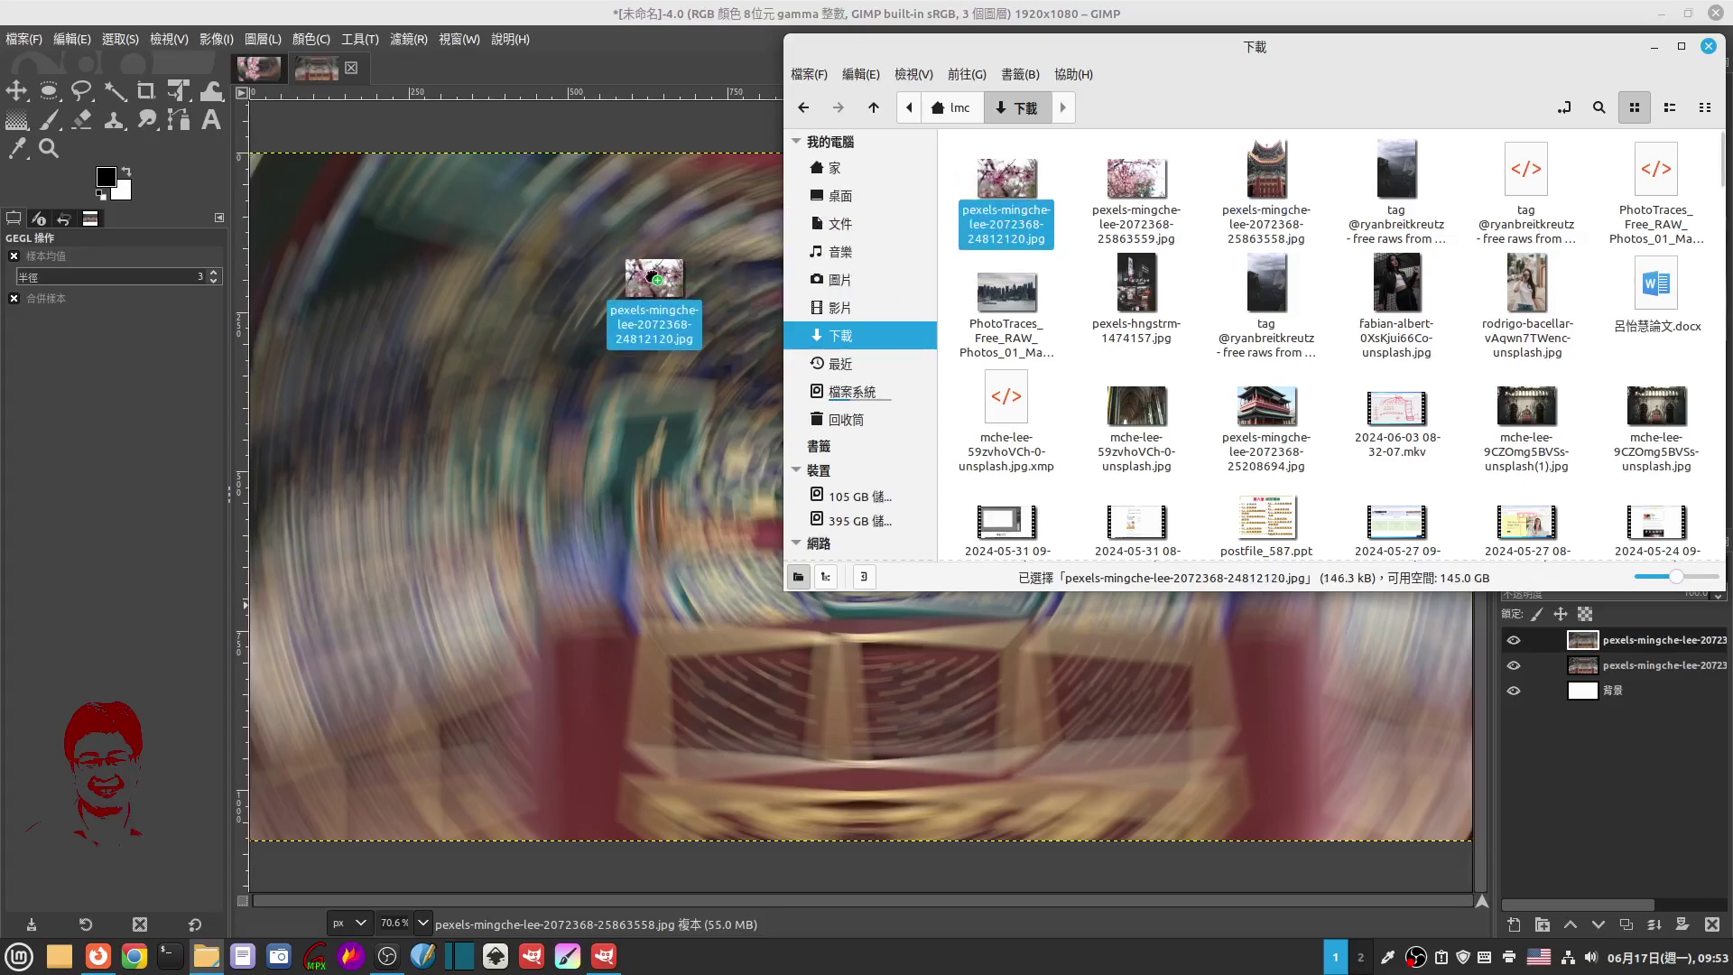
left_click_drag(998, 170, 657, 264)
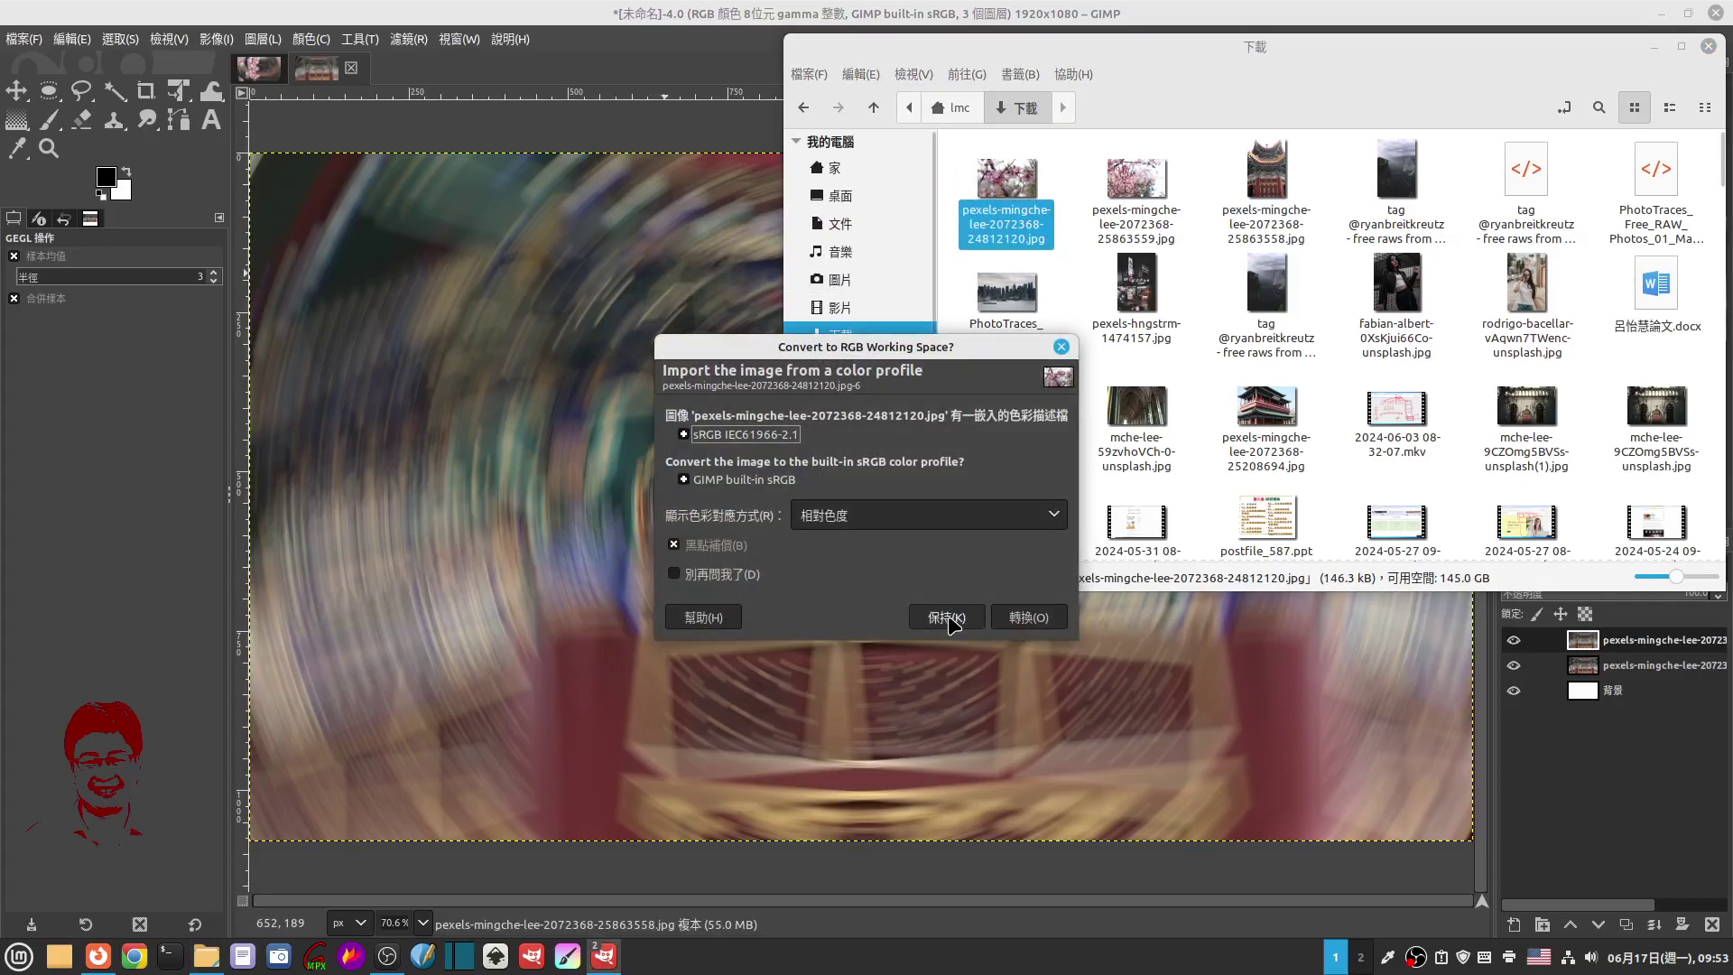
left_click(948, 618)
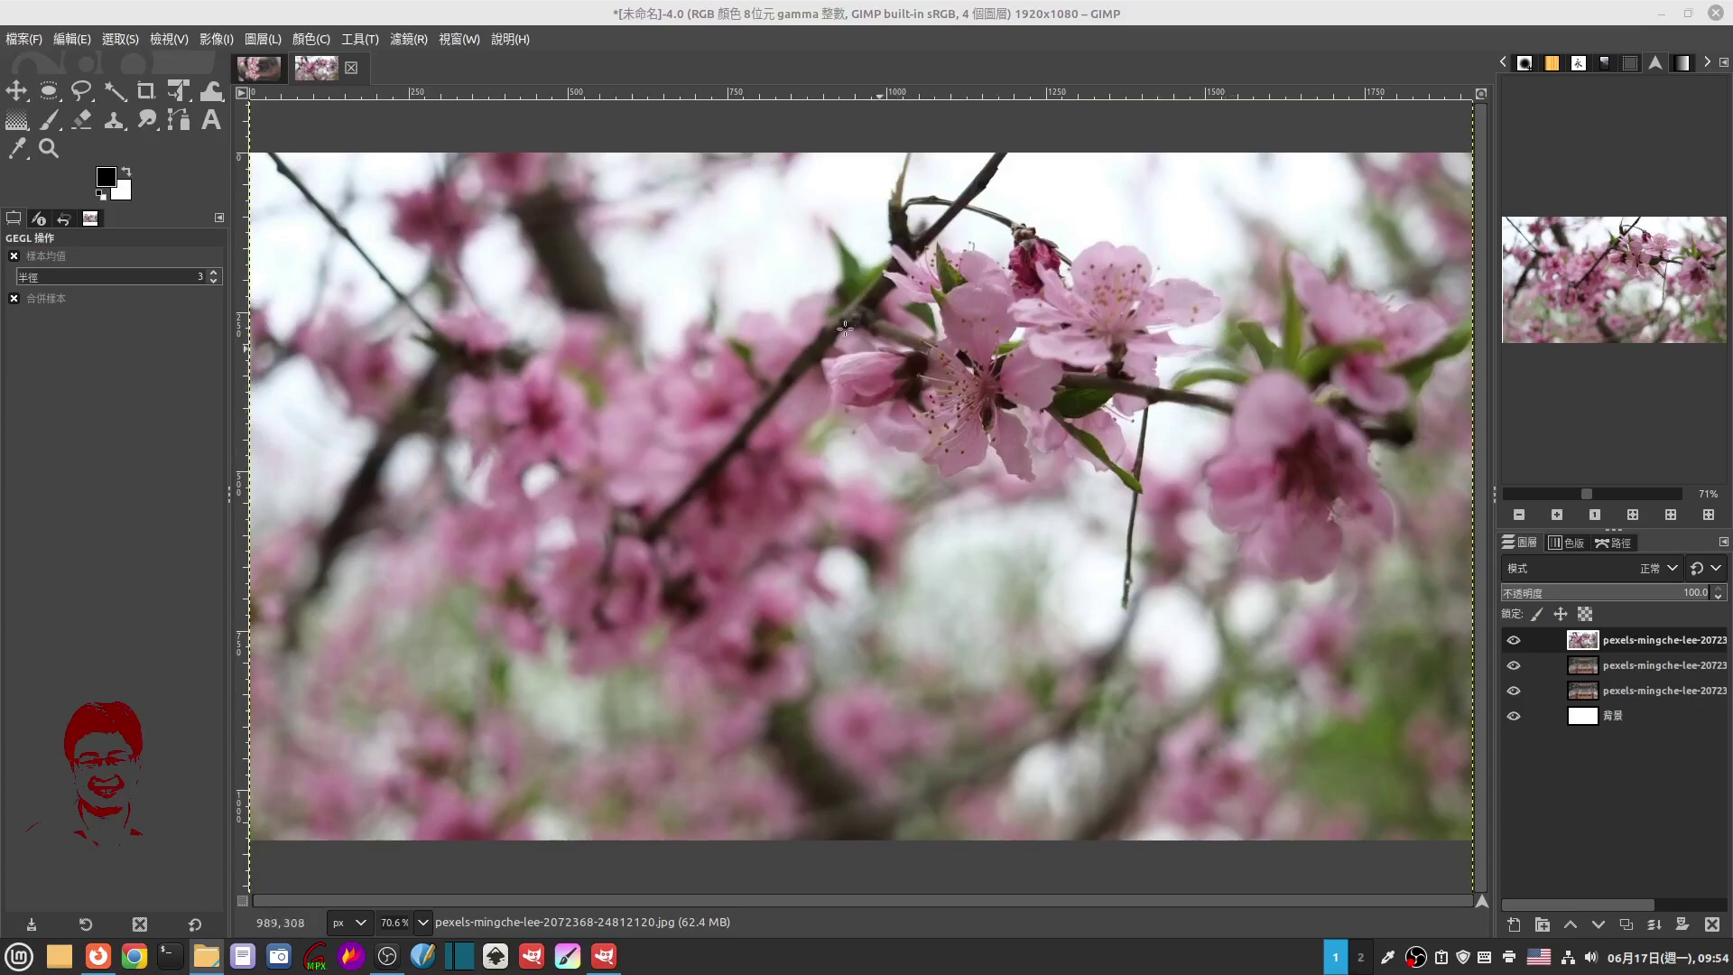
Step: Set Shadows-Highlights on the blossom layer to Shadows 44.44, Highlights 77.16, white point 5.247
left_click(317, 43)
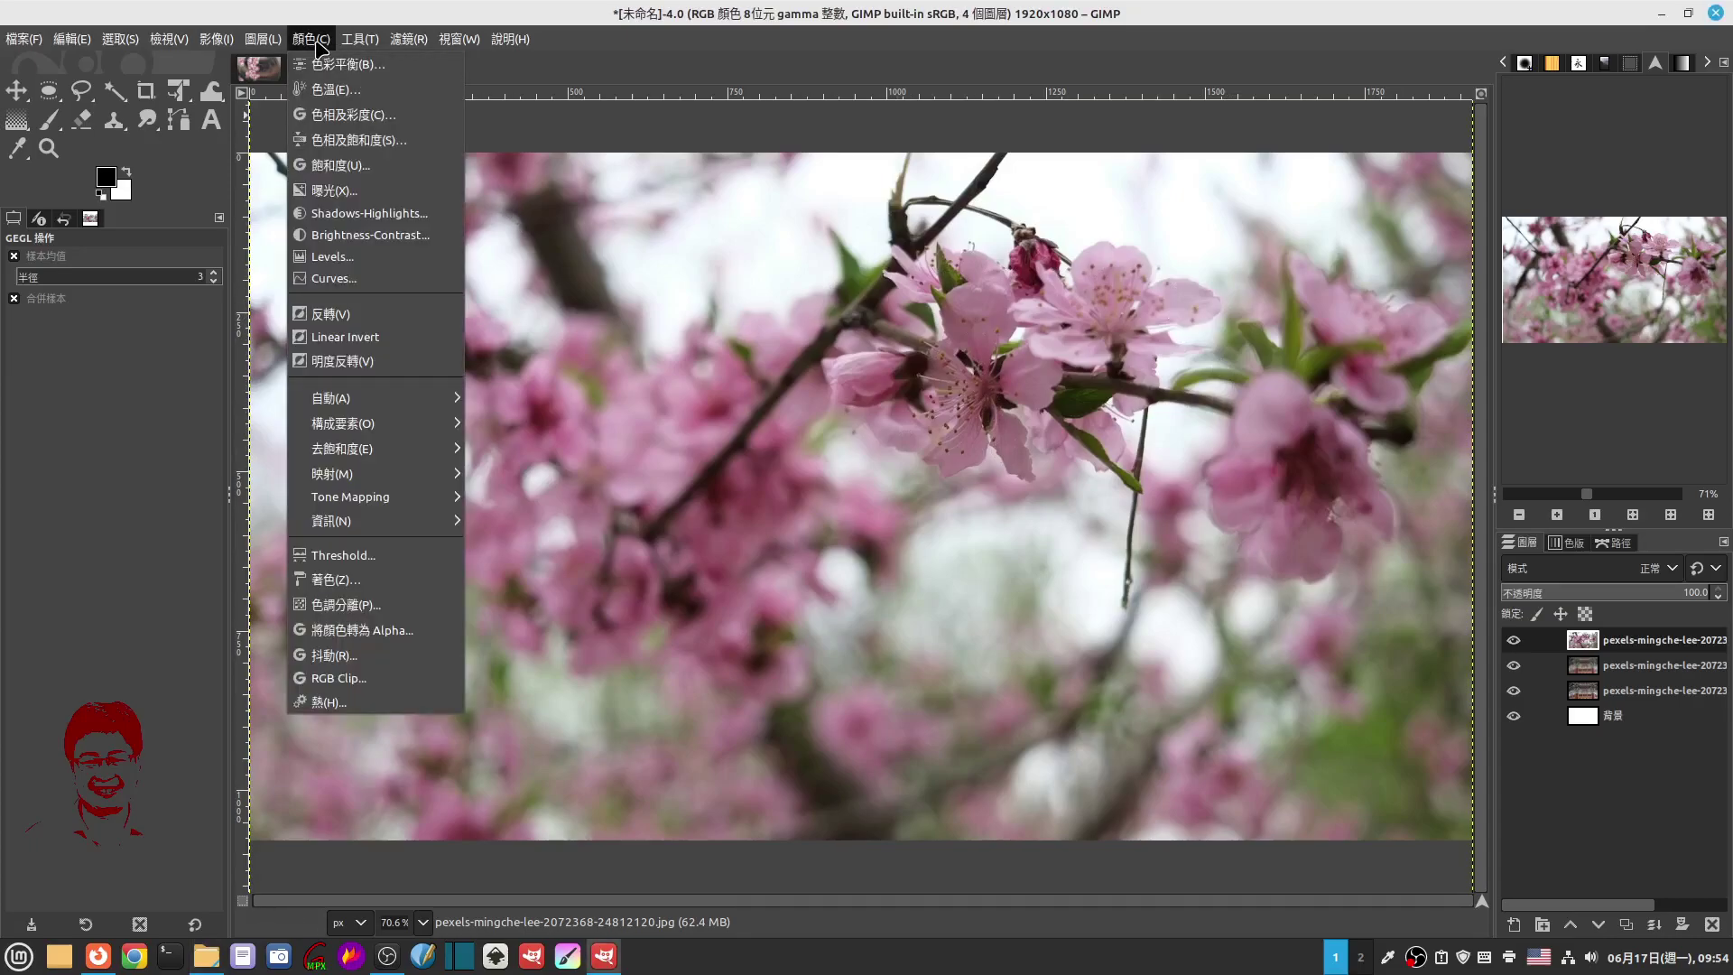
left_click(338, 216)
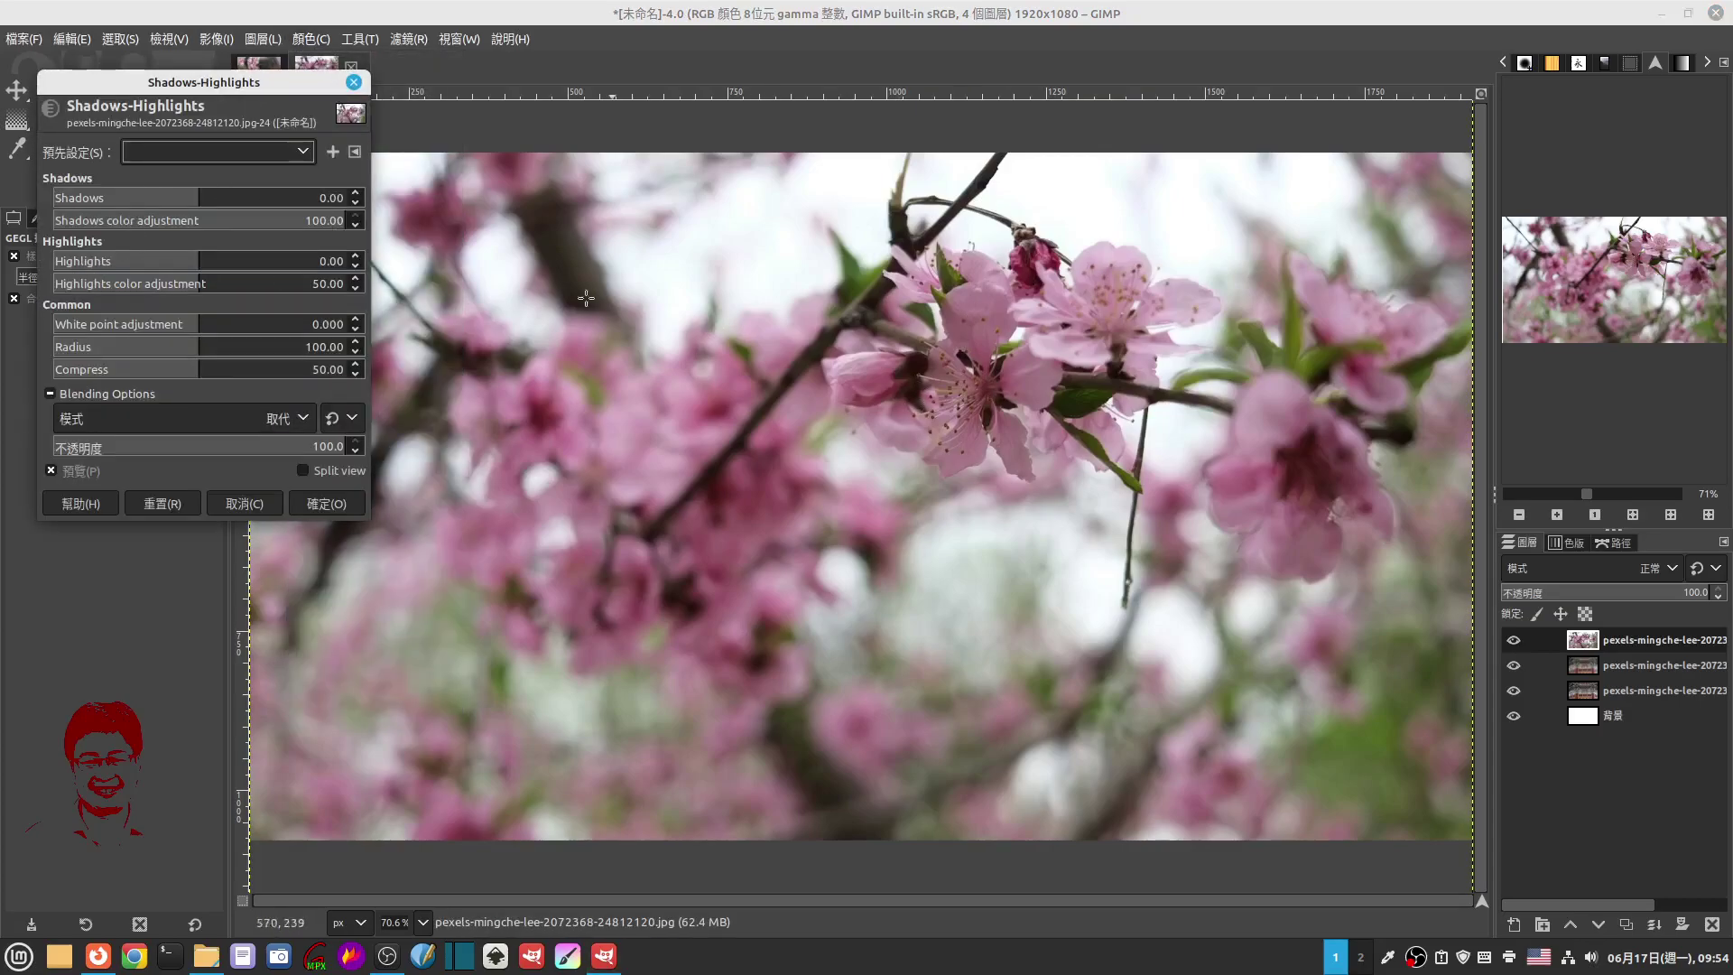
mouse_move(189, 195)
left_mouse_down()
mouse_move(380, 200)
mouse_move(279, 201)
left_mouse_up()
left_click_drag(209, 202, 197, 202)
left_click_drag(198, 261, 296, 264)
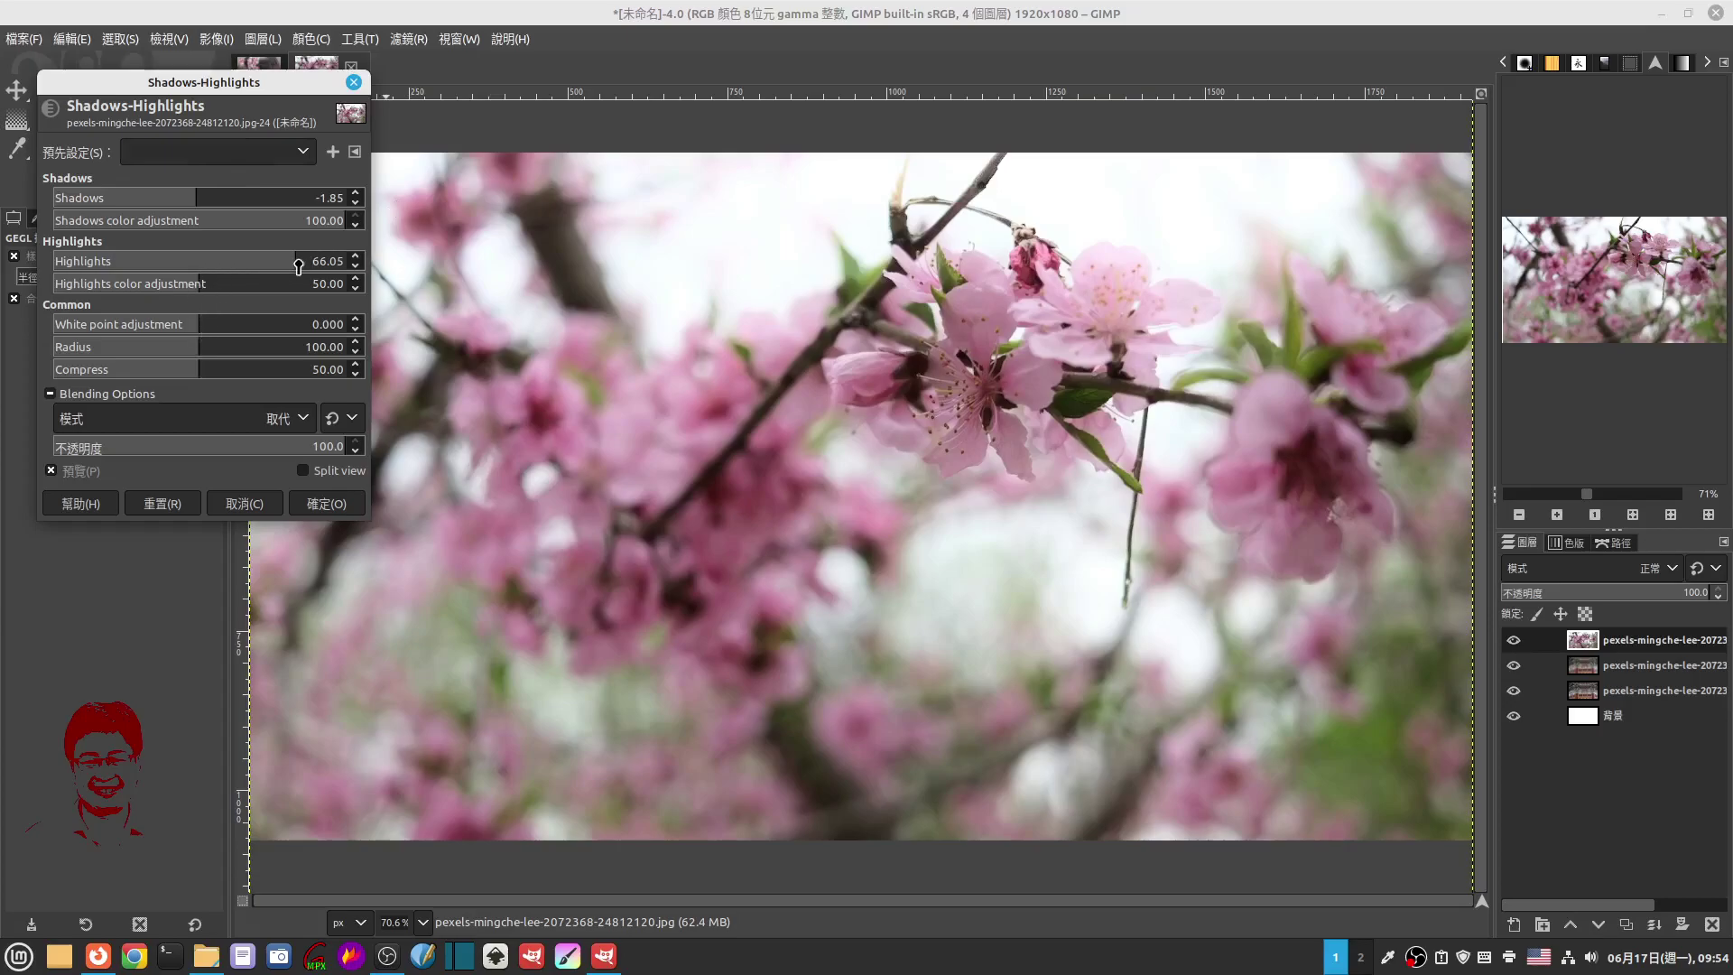
left_click_drag(298, 263, 314, 263)
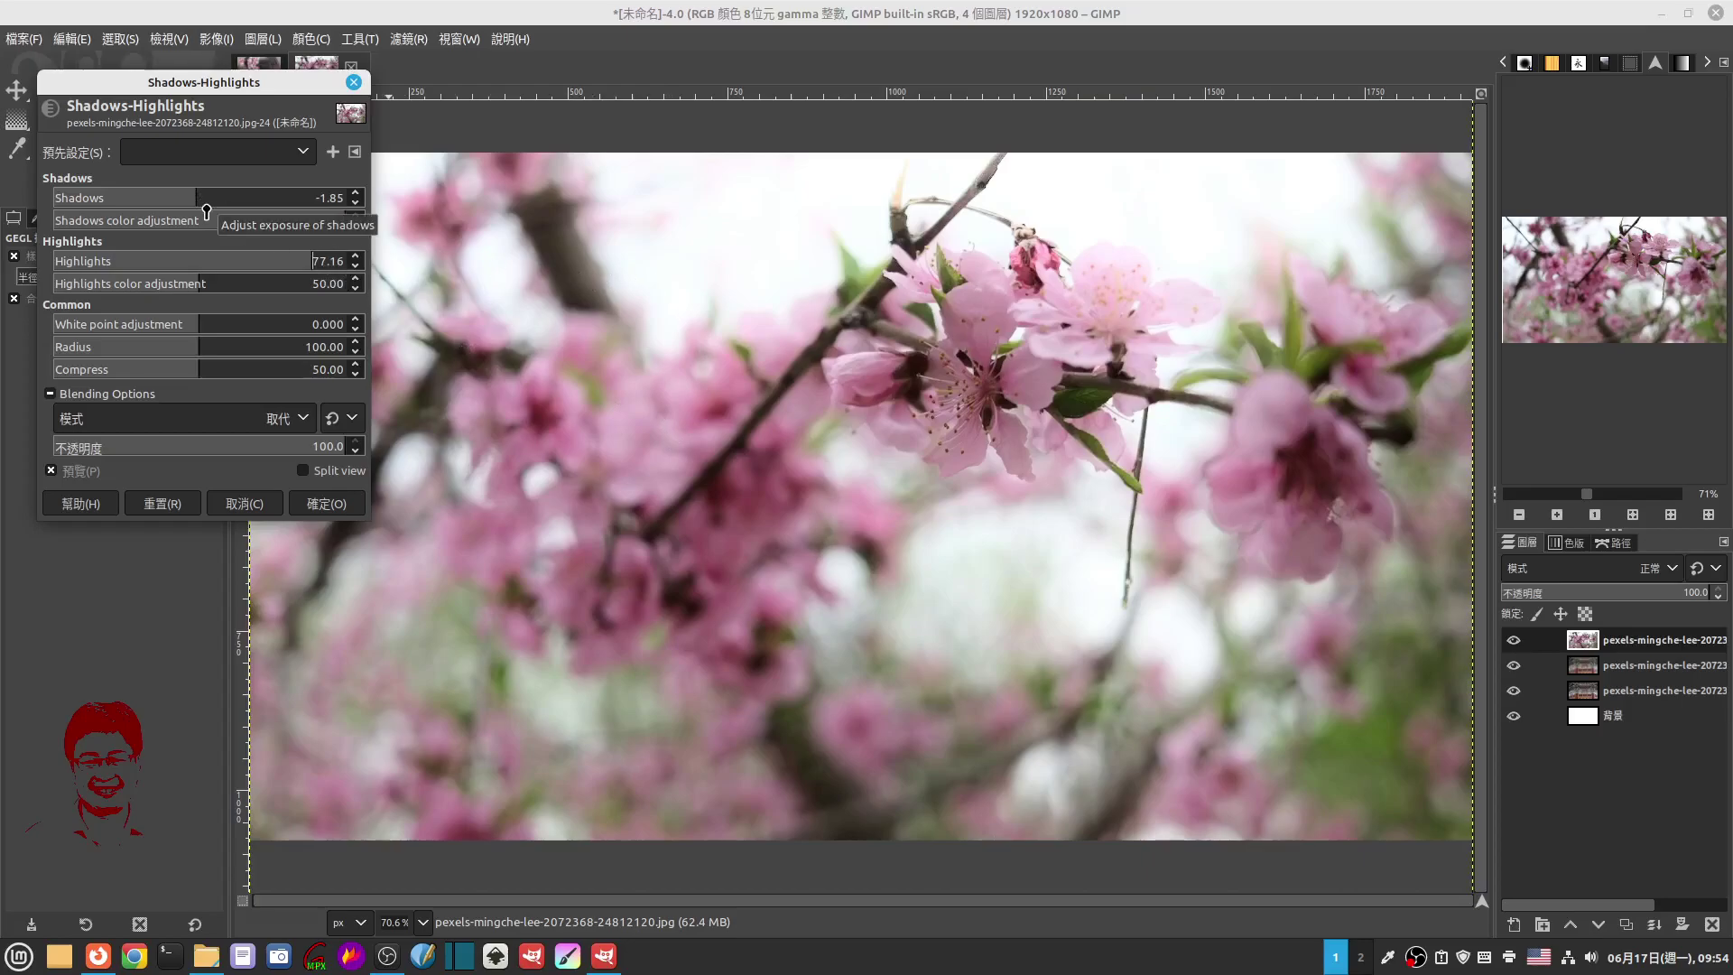
left_click_drag(206, 211, 265, 206)
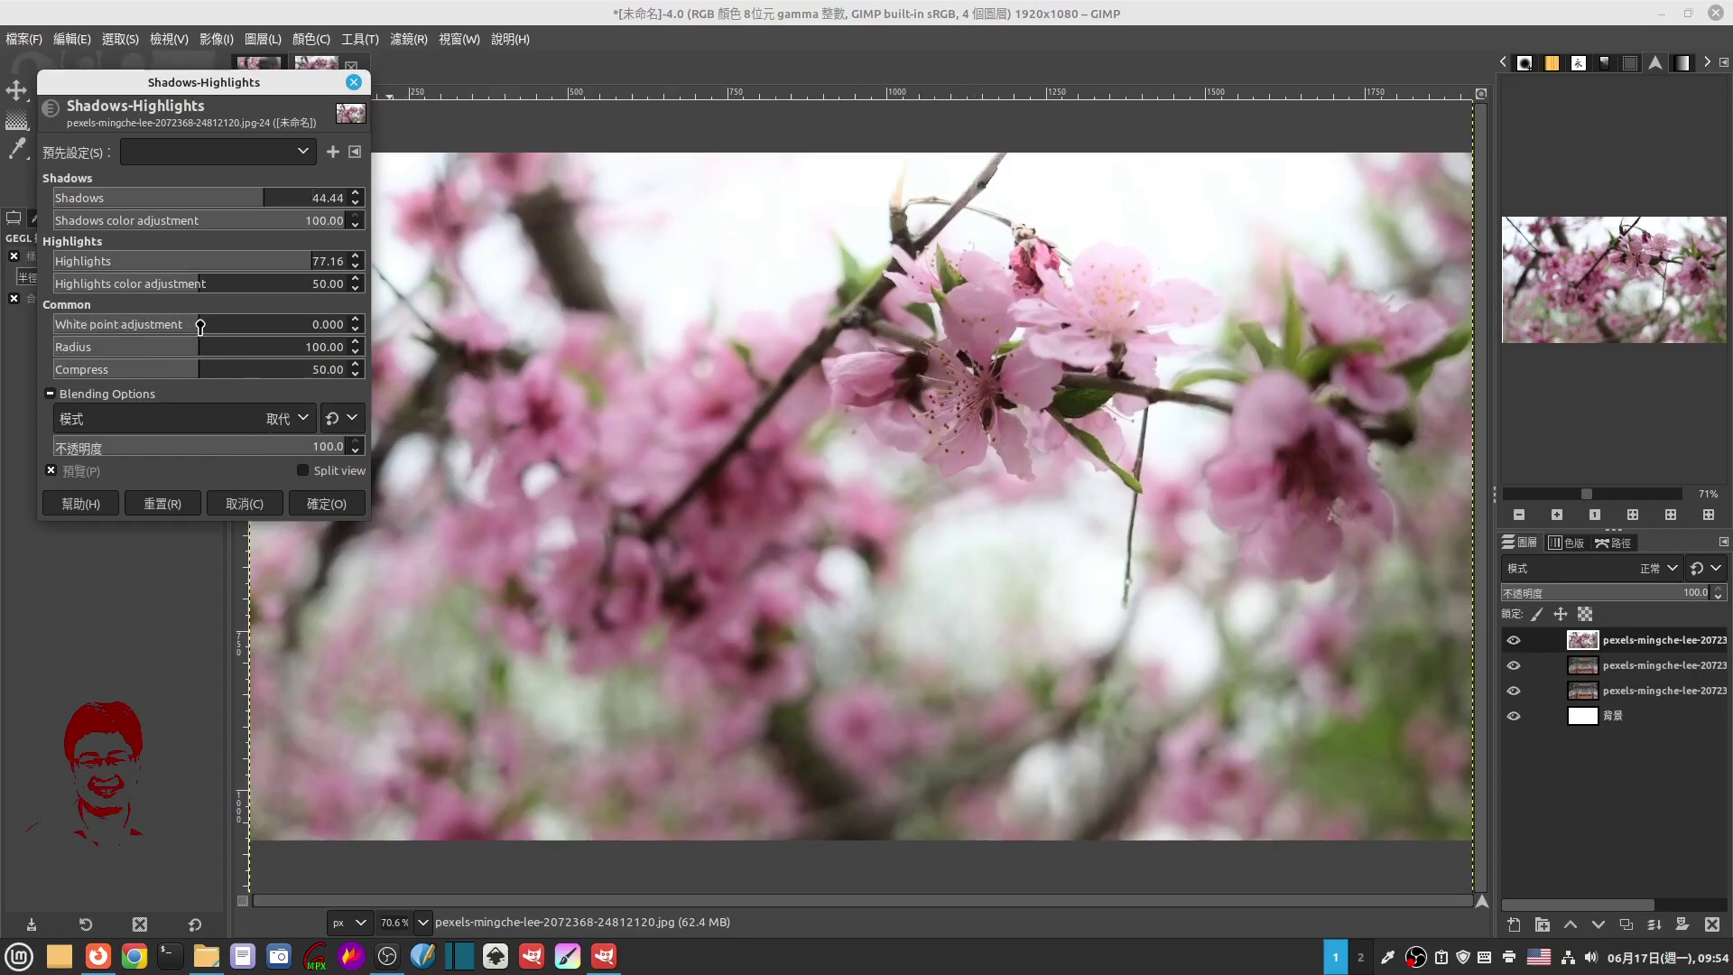
left_click_drag(207, 324, 275, 324)
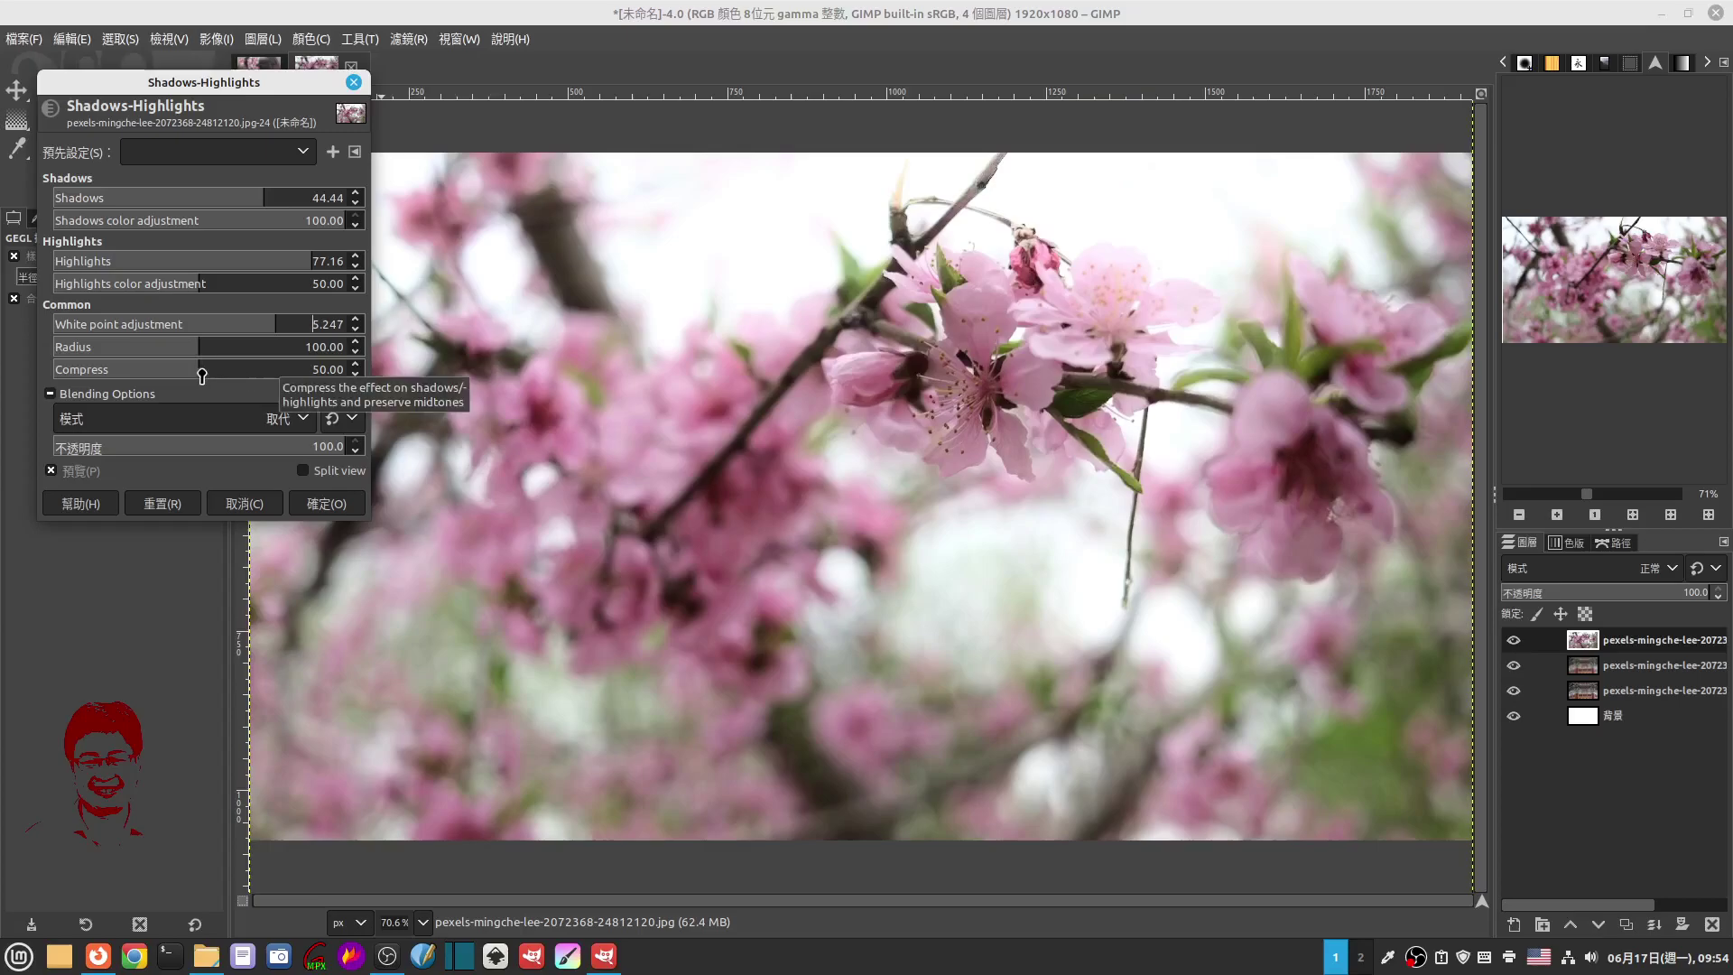
Step: Finalize Shadows-Highlights at Highlights 92.59, white point 10, Radius 149.41, Compress 43.52 and apply it
left_click_drag(202, 376, 167, 363)
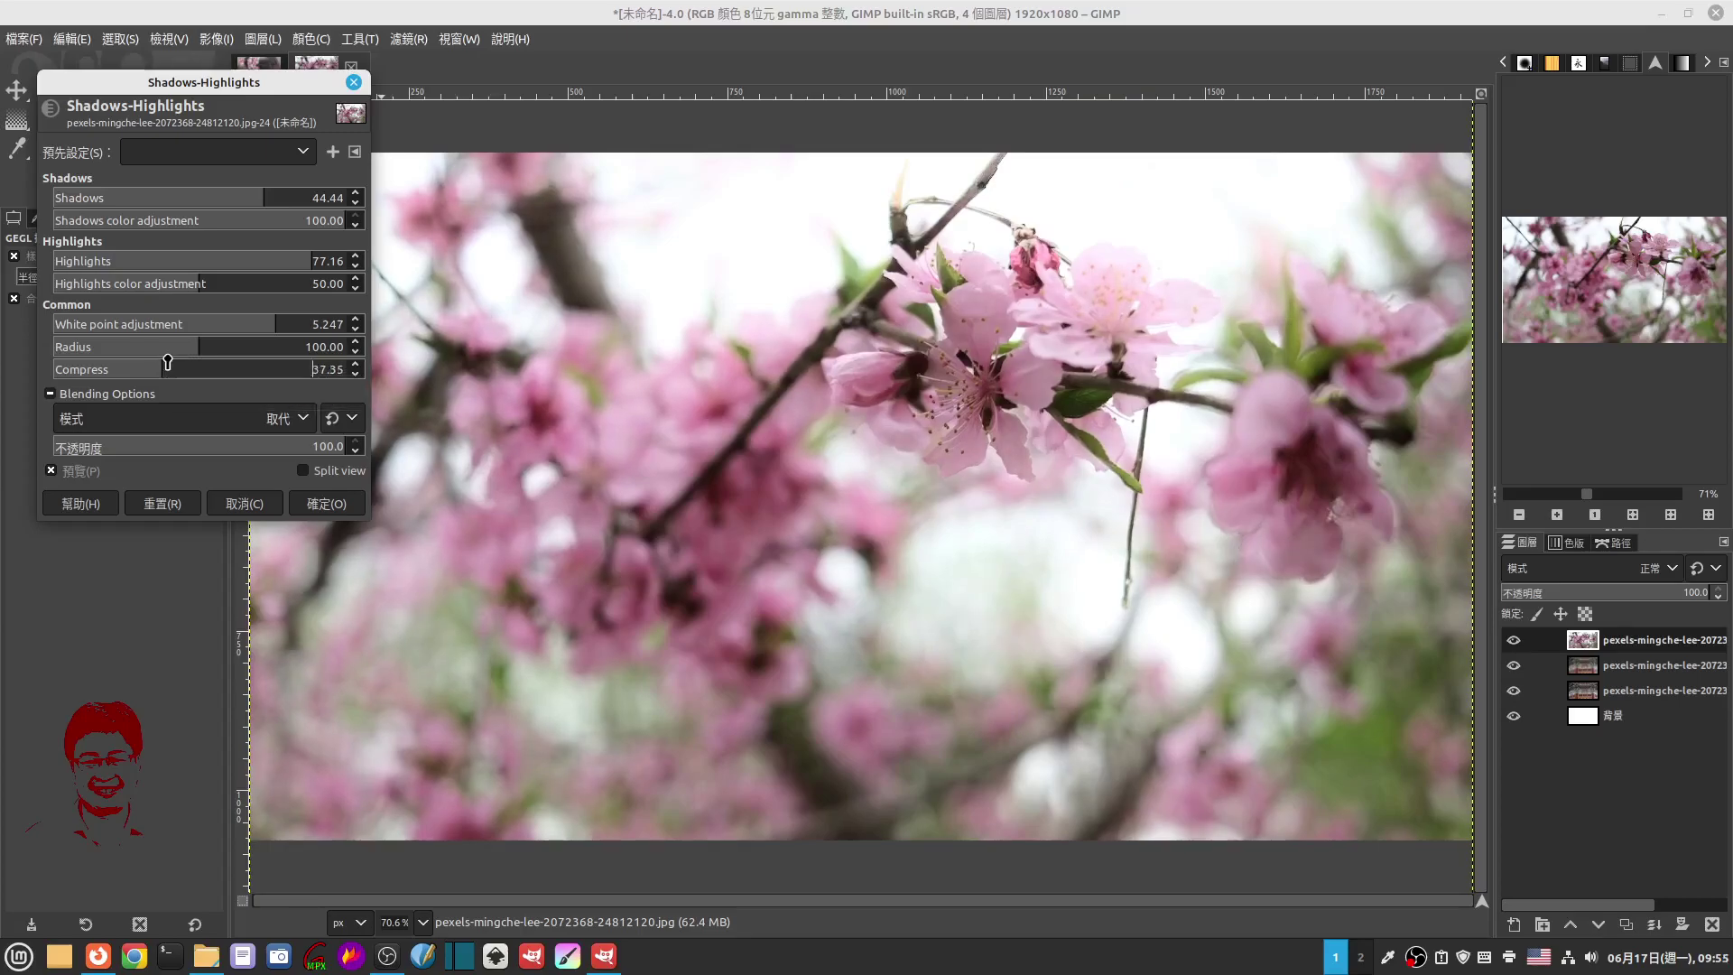
mouse_move(171, 353)
left_mouse_down()
mouse_move(92, 352)
mouse_move(120, 351)
mouse_move(109, 373)
mouse_move(114, 356)
left_mouse_up()
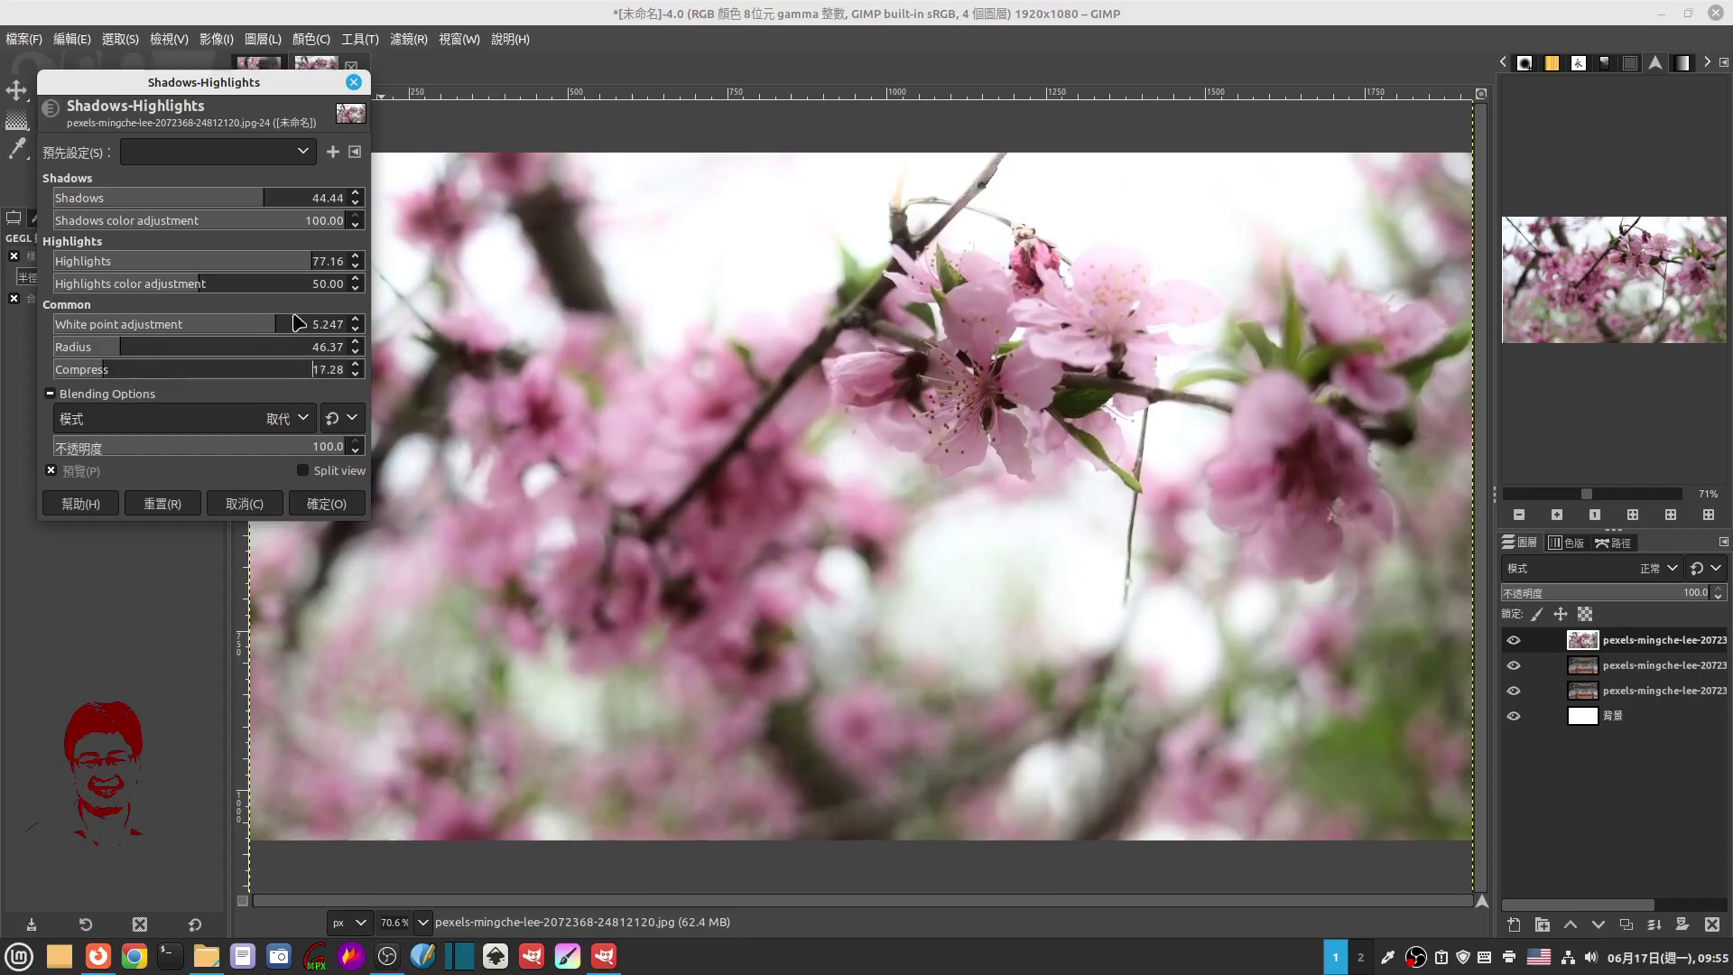
left_click_drag(278, 326, 351, 331)
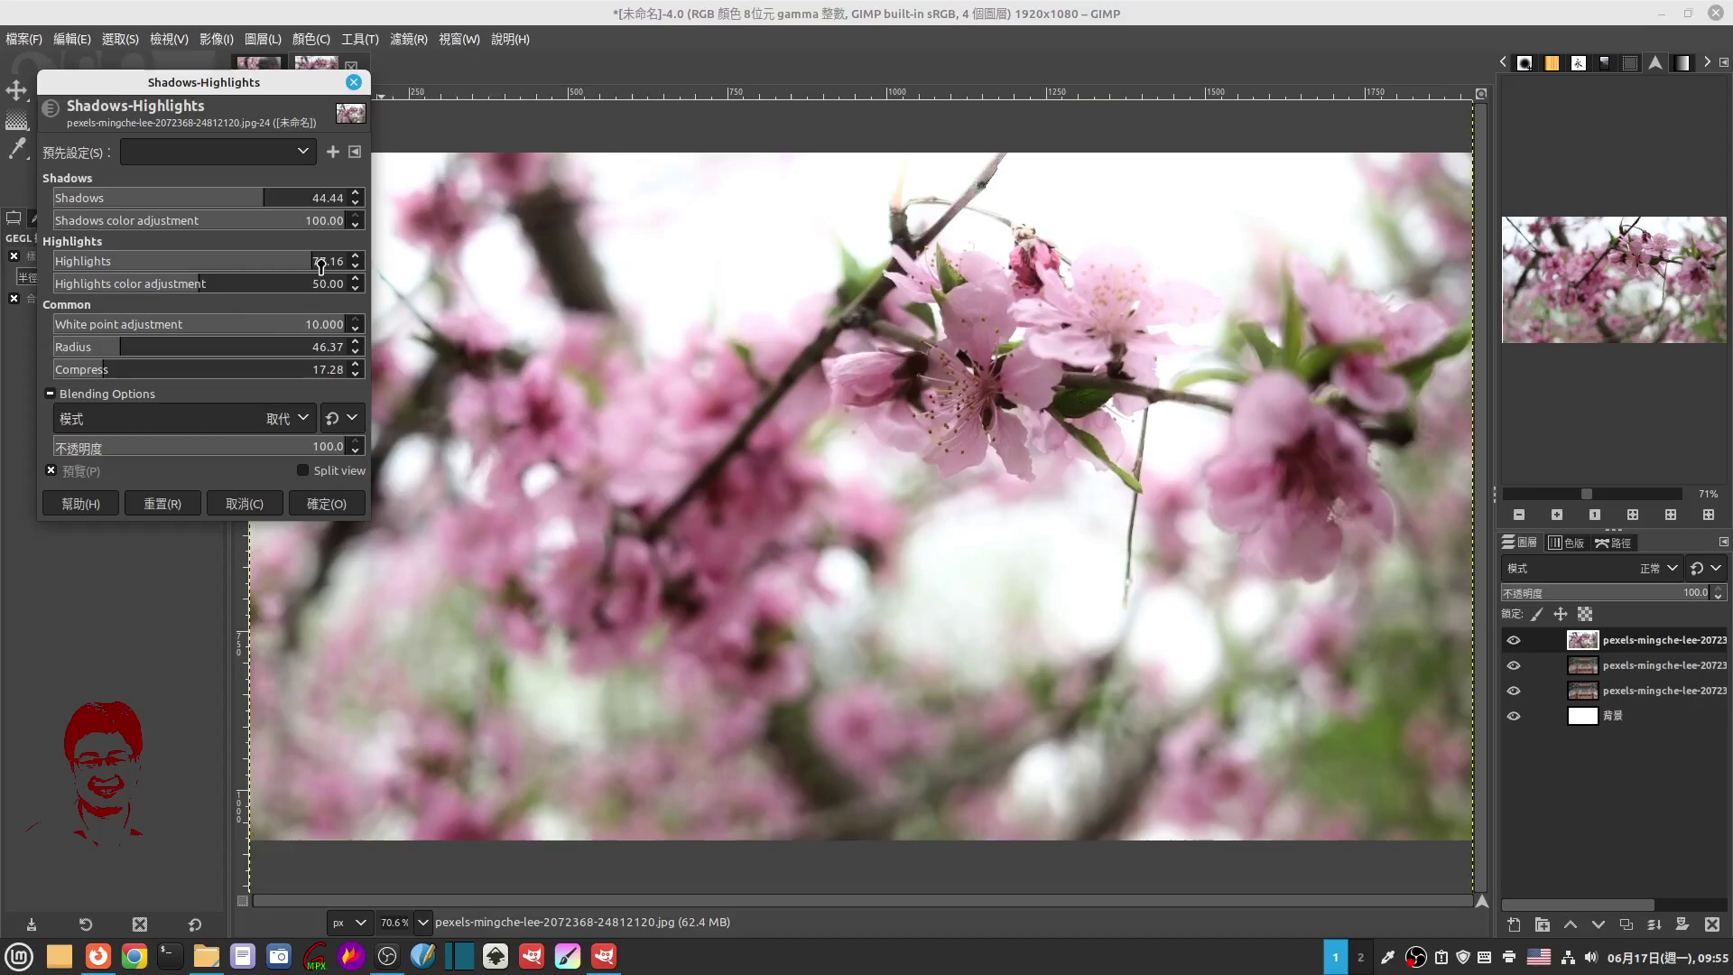
left_click_drag(320, 264, 329, 263)
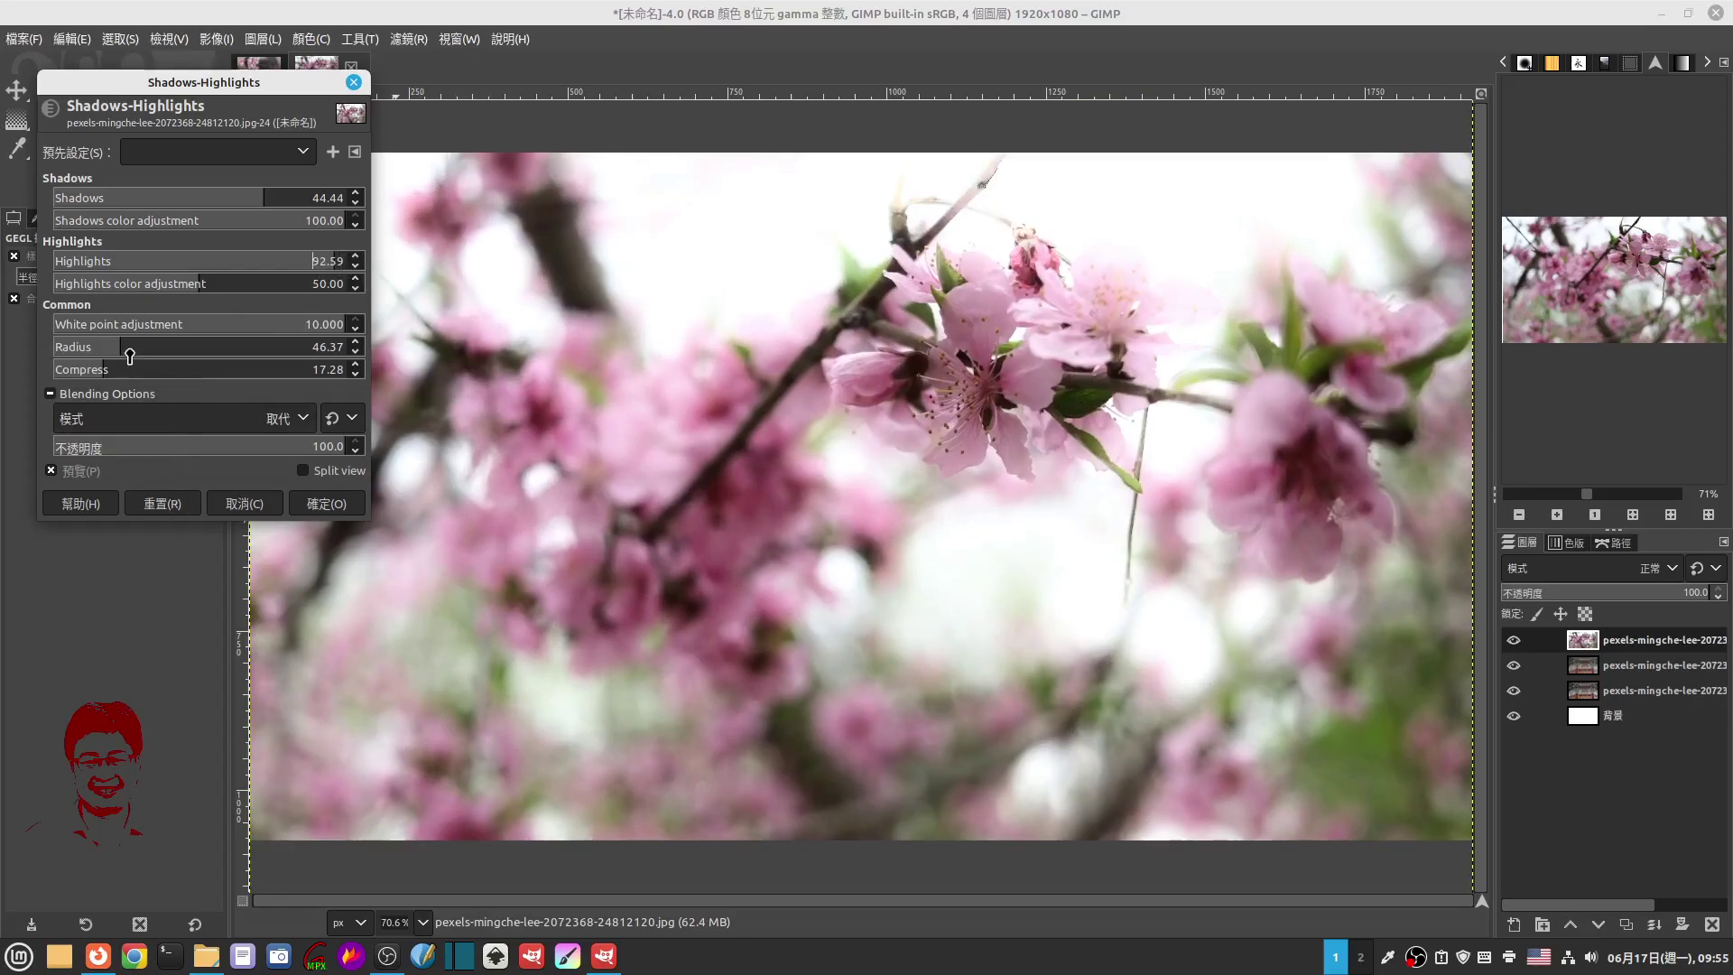
left_click_drag(130, 356, 321, 353)
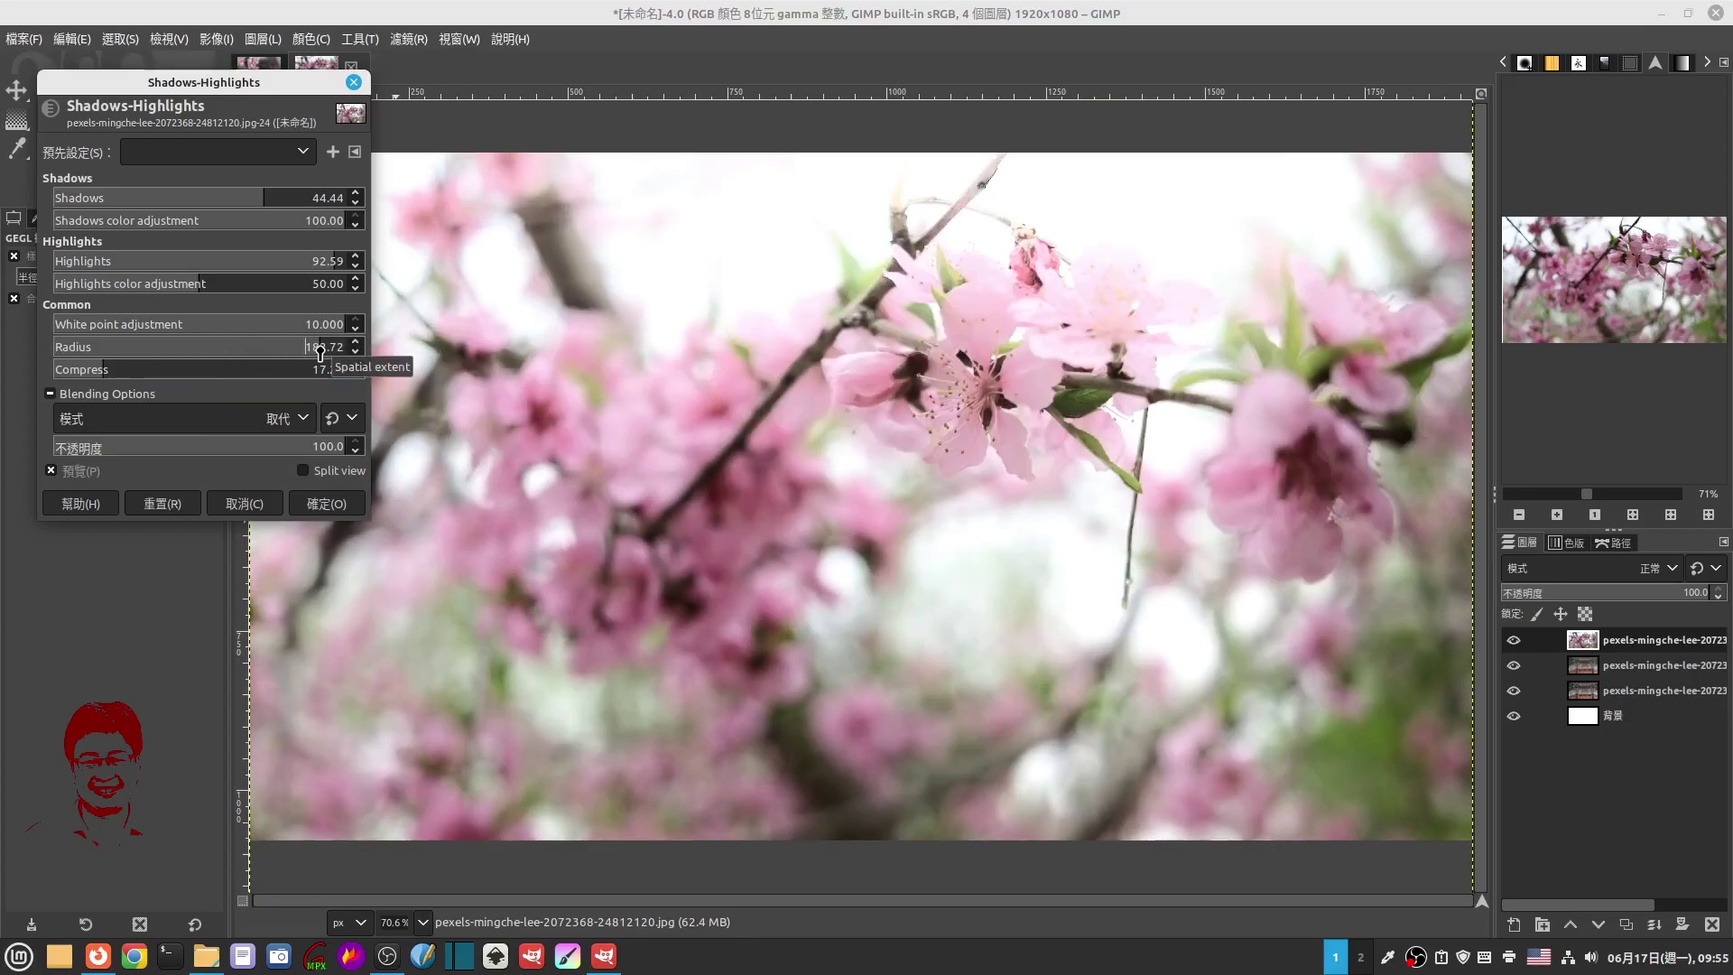
mouse_move(321, 352)
left_mouse_down()
mouse_move(248, 354)
mouse_move(271, 355)
left_mouse_up()
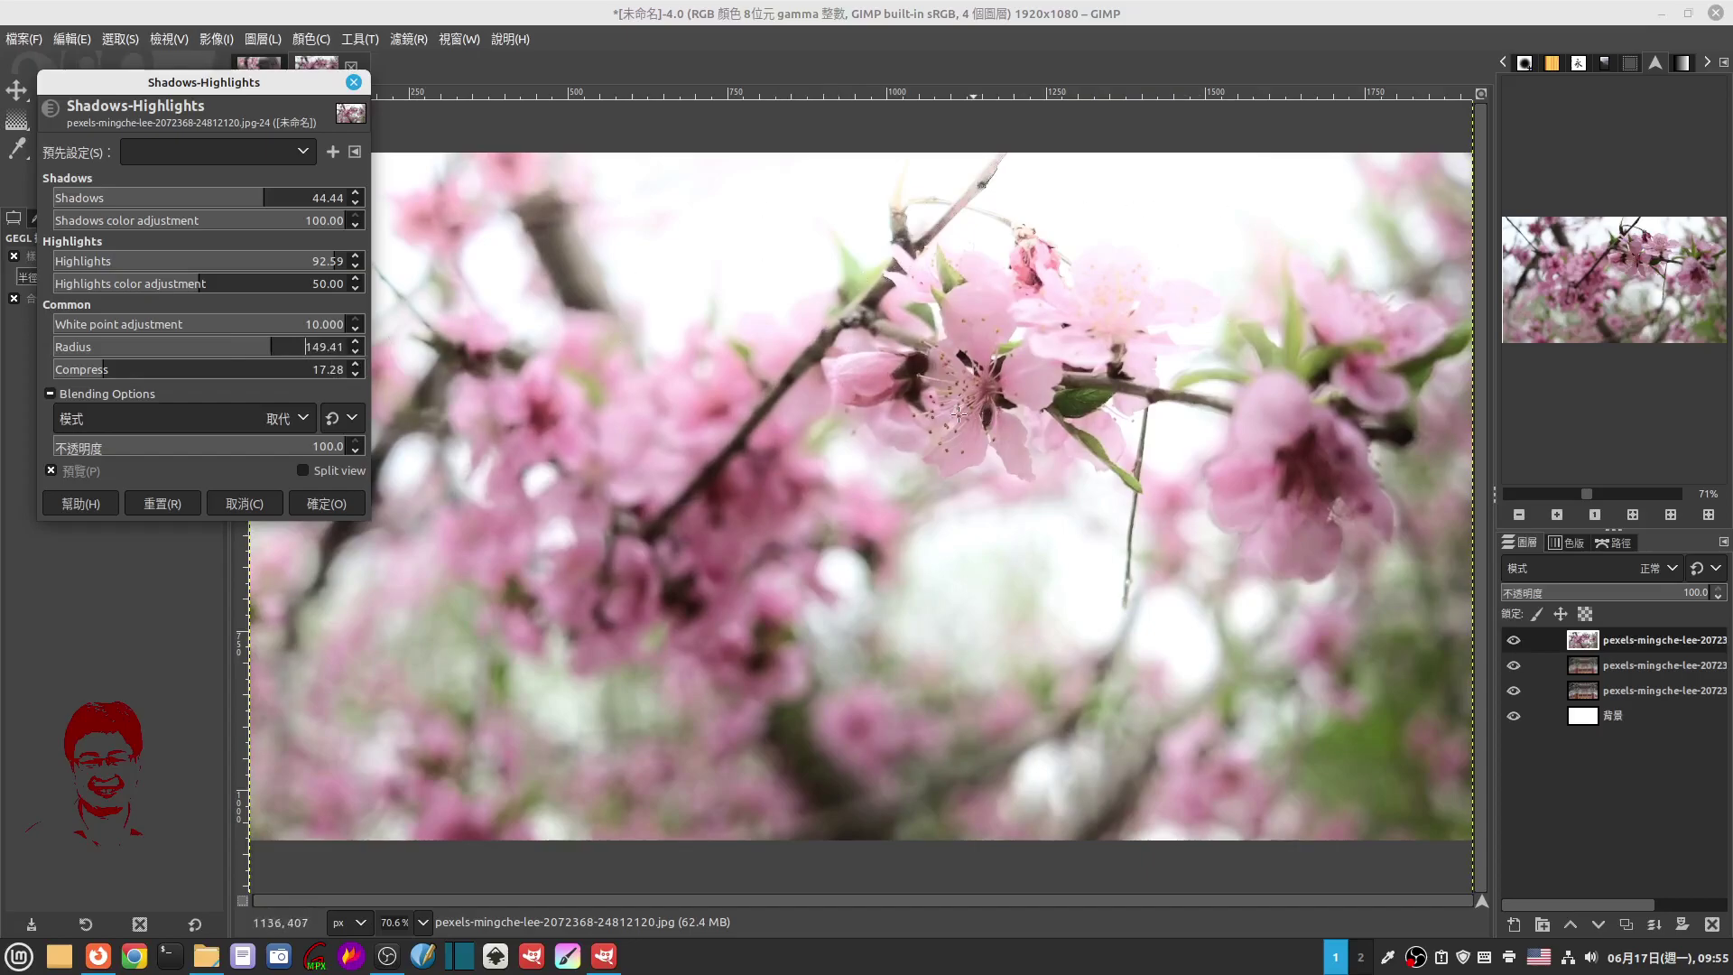
mouse_move(111, 369)
left_mouse_down()
mouse_move(353, 373)
mouse_move(180, 370)
left_mouse_up()
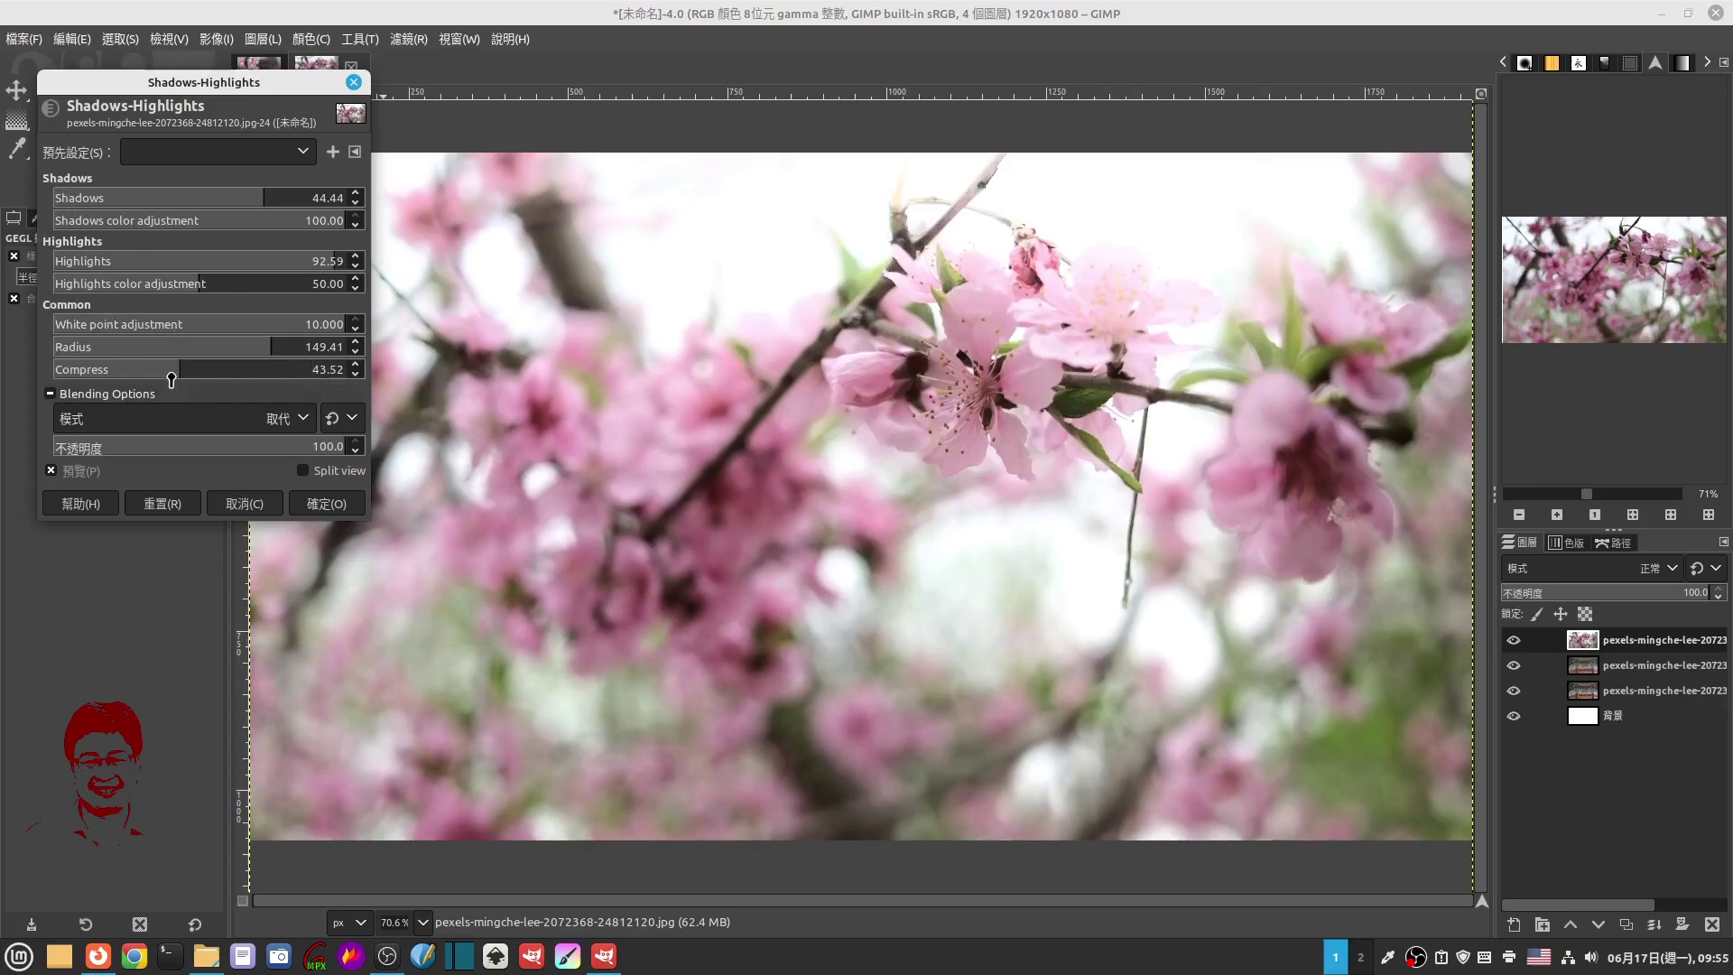
left_click(326, 504)
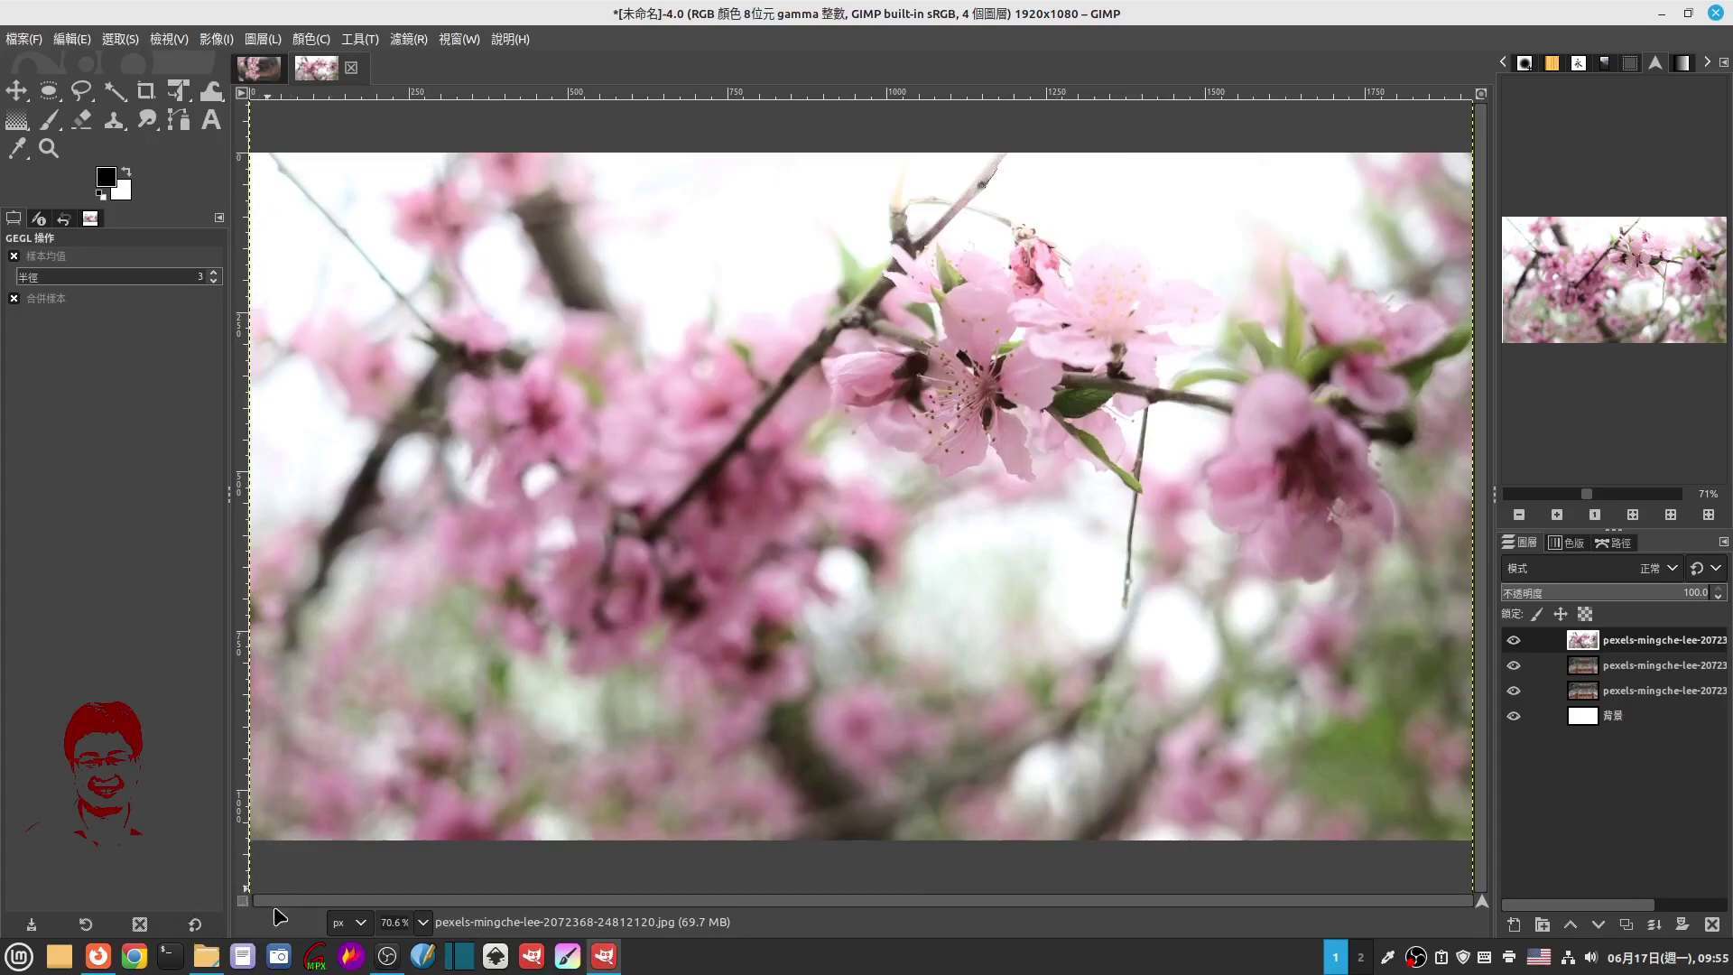
Step: Enable Quick Mask with white as the foreground colour and the Paintbrush active
left_click(242, 902)
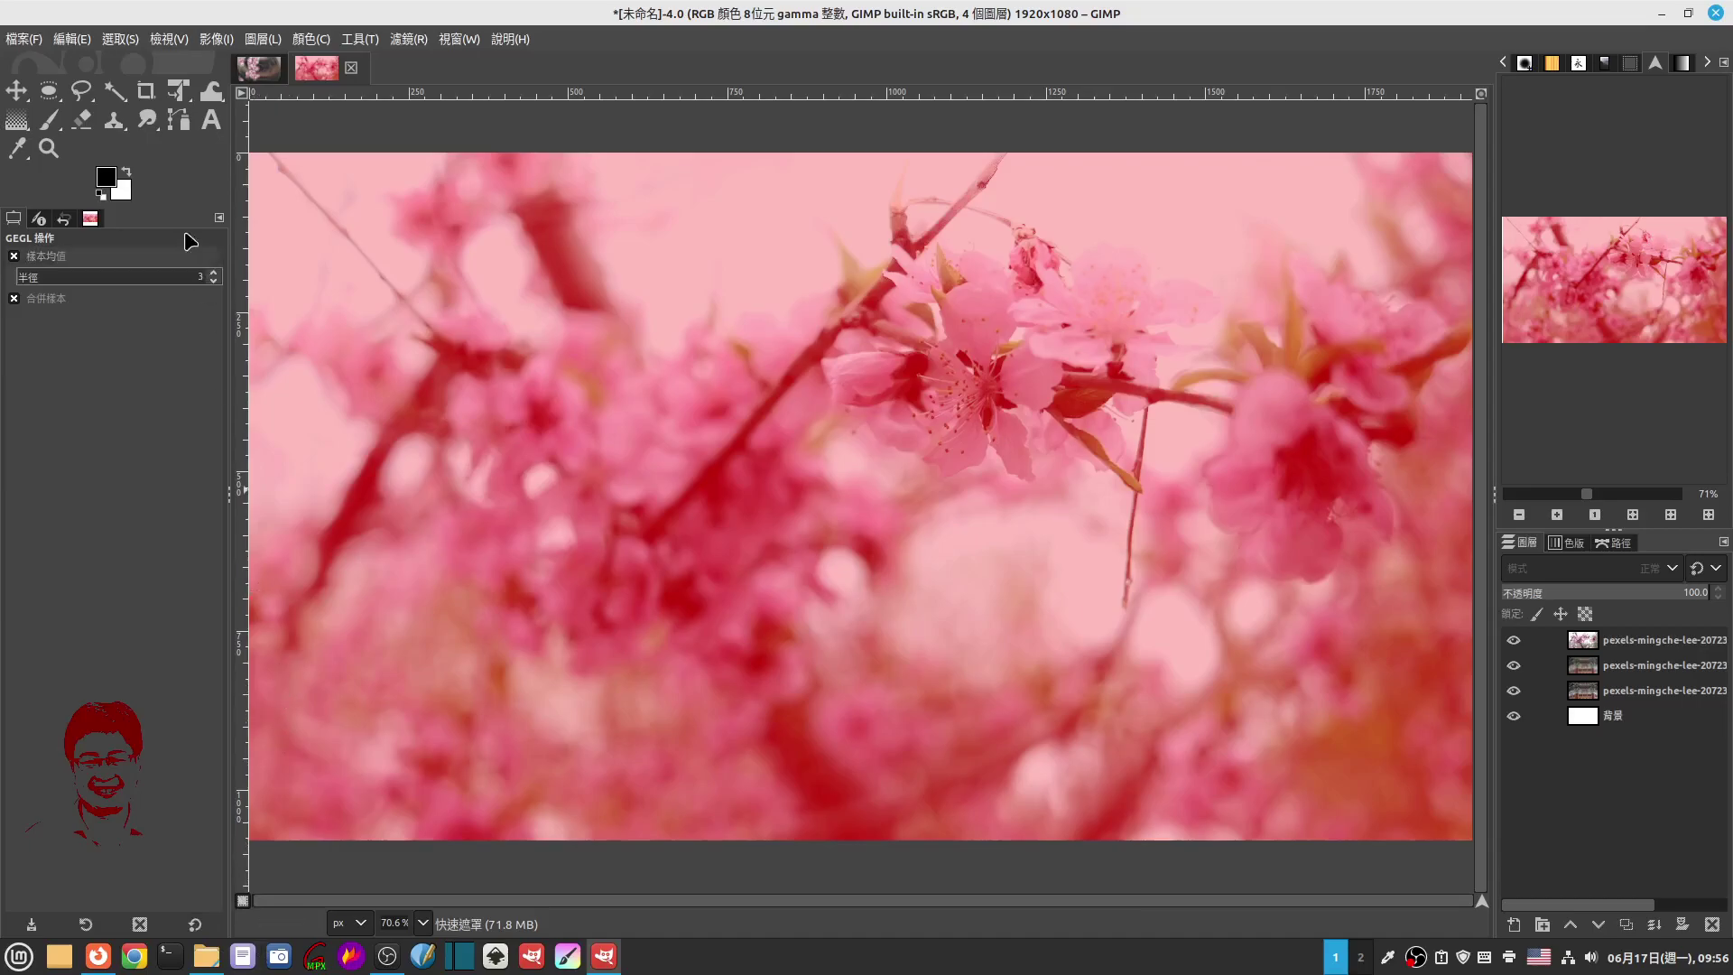
left_click(126, 175)
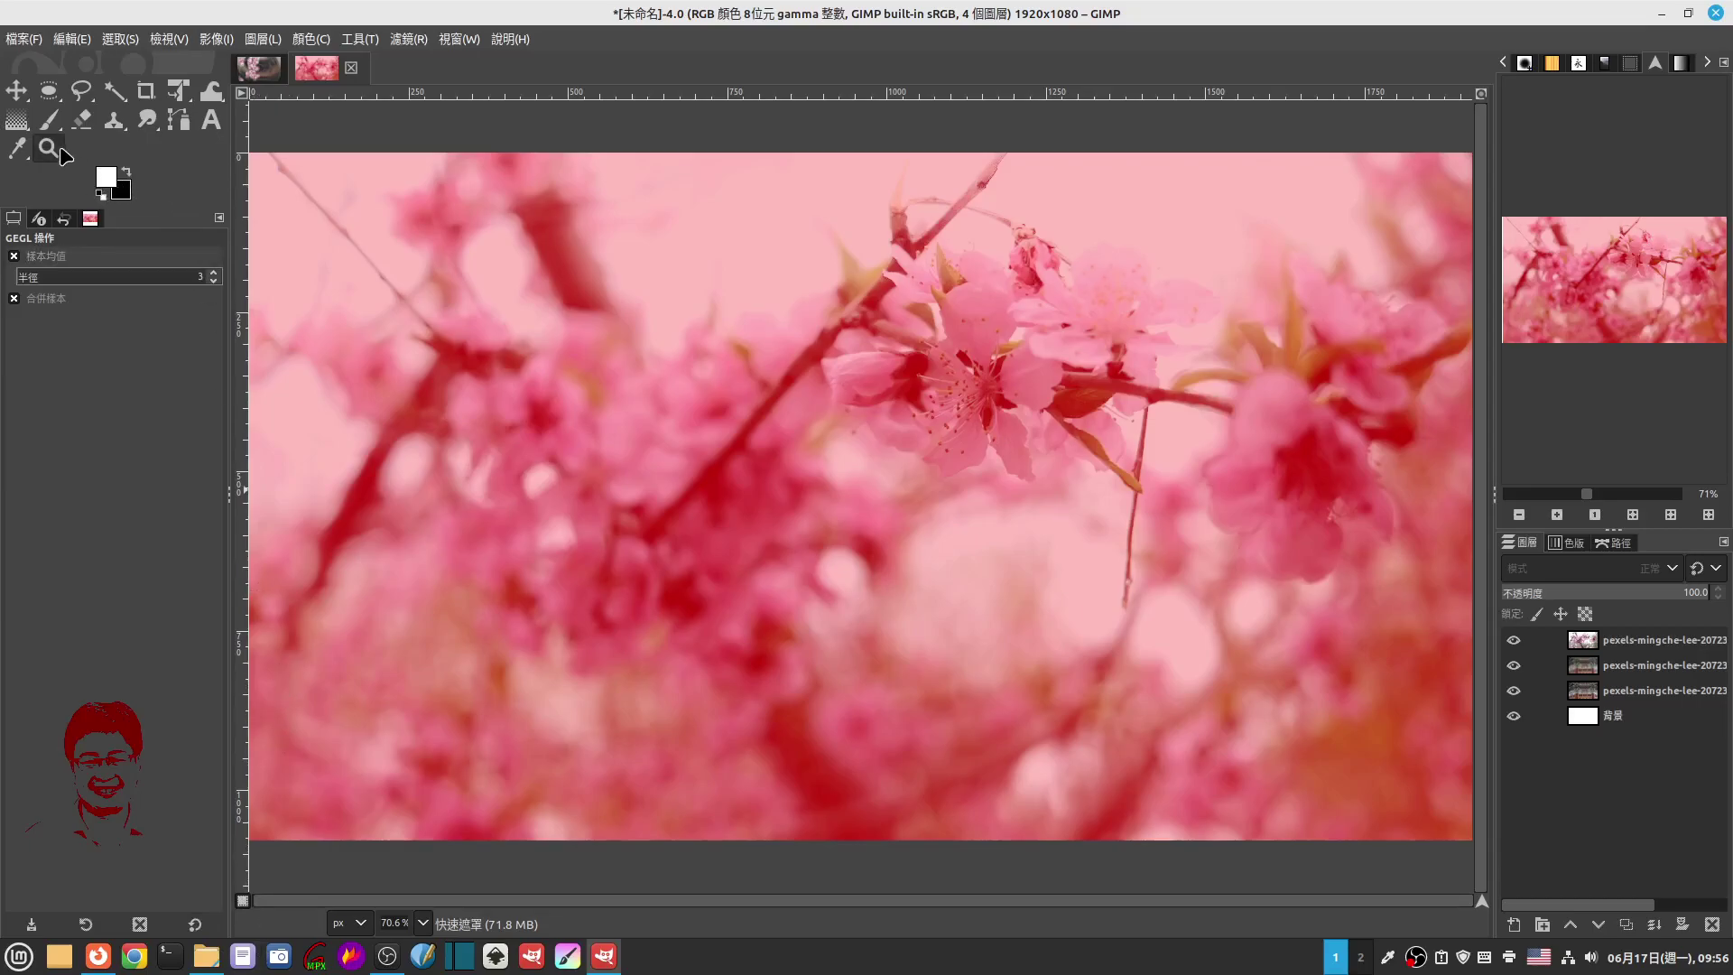
left_click(48, 119)
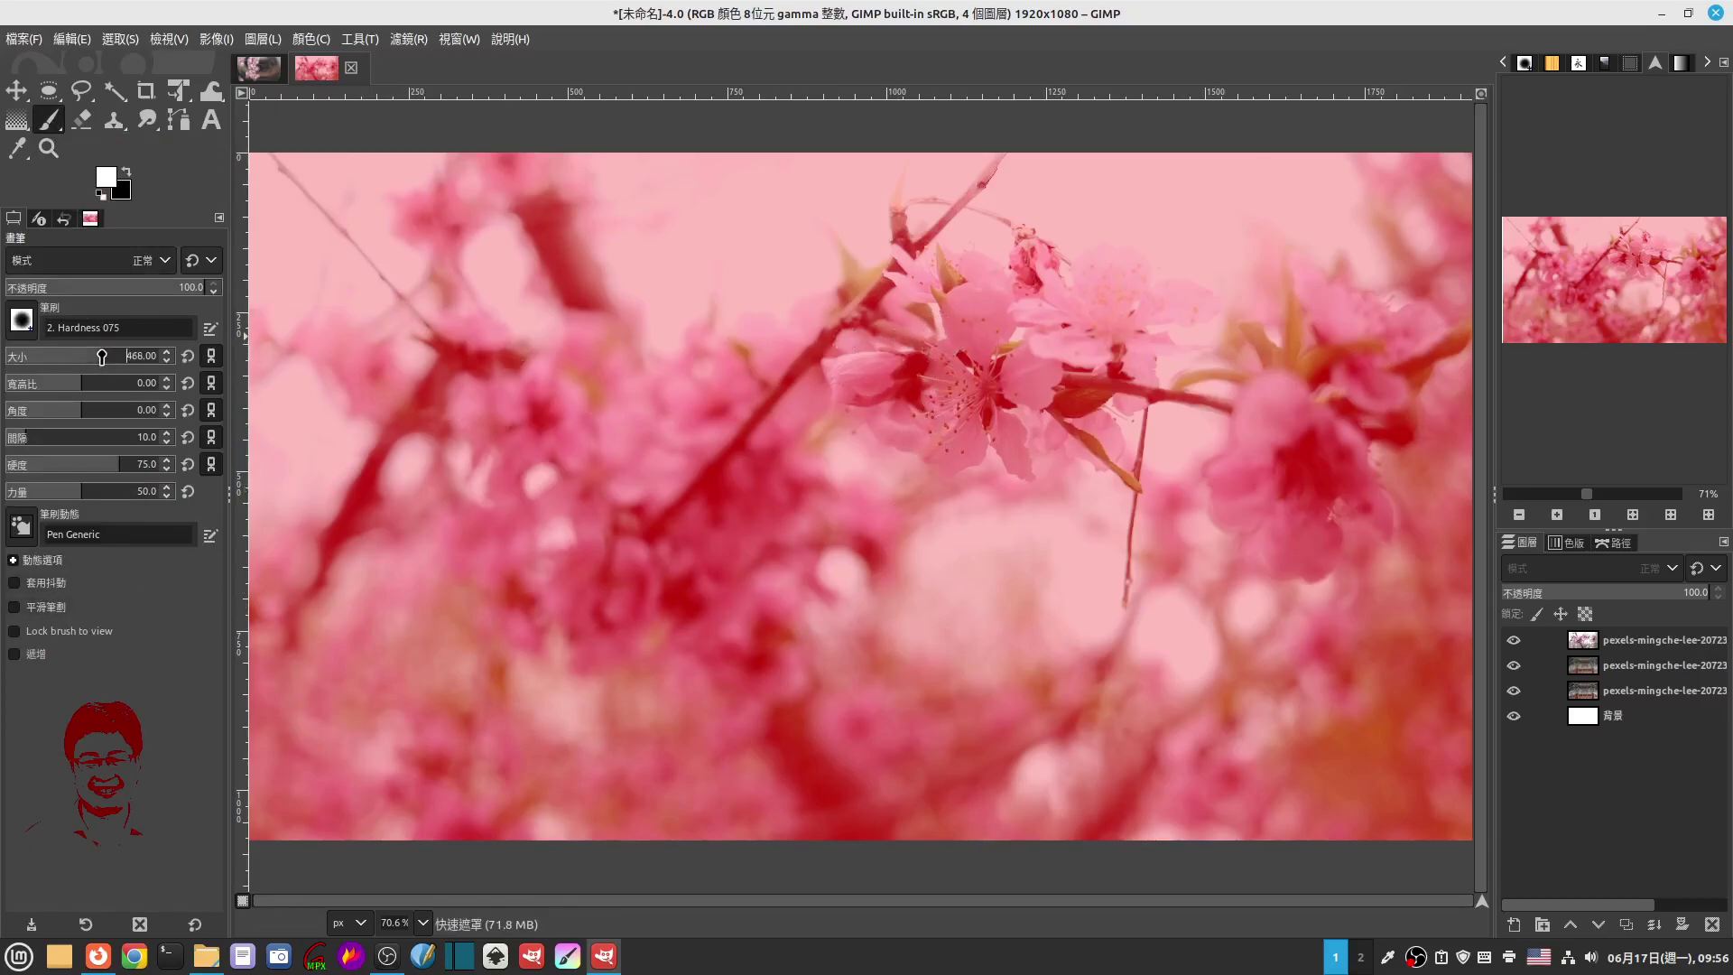
Step: Paint the mask over the central, right, left and lower blossoms and the dark branches
mouse_move(970, 324)
left_mouse_down()
mouse_move(1026, 298)
mouse_move(1180, 307)
mouse_move(866, 387)
mouse_move(1098, 442)
left_mouse_up()
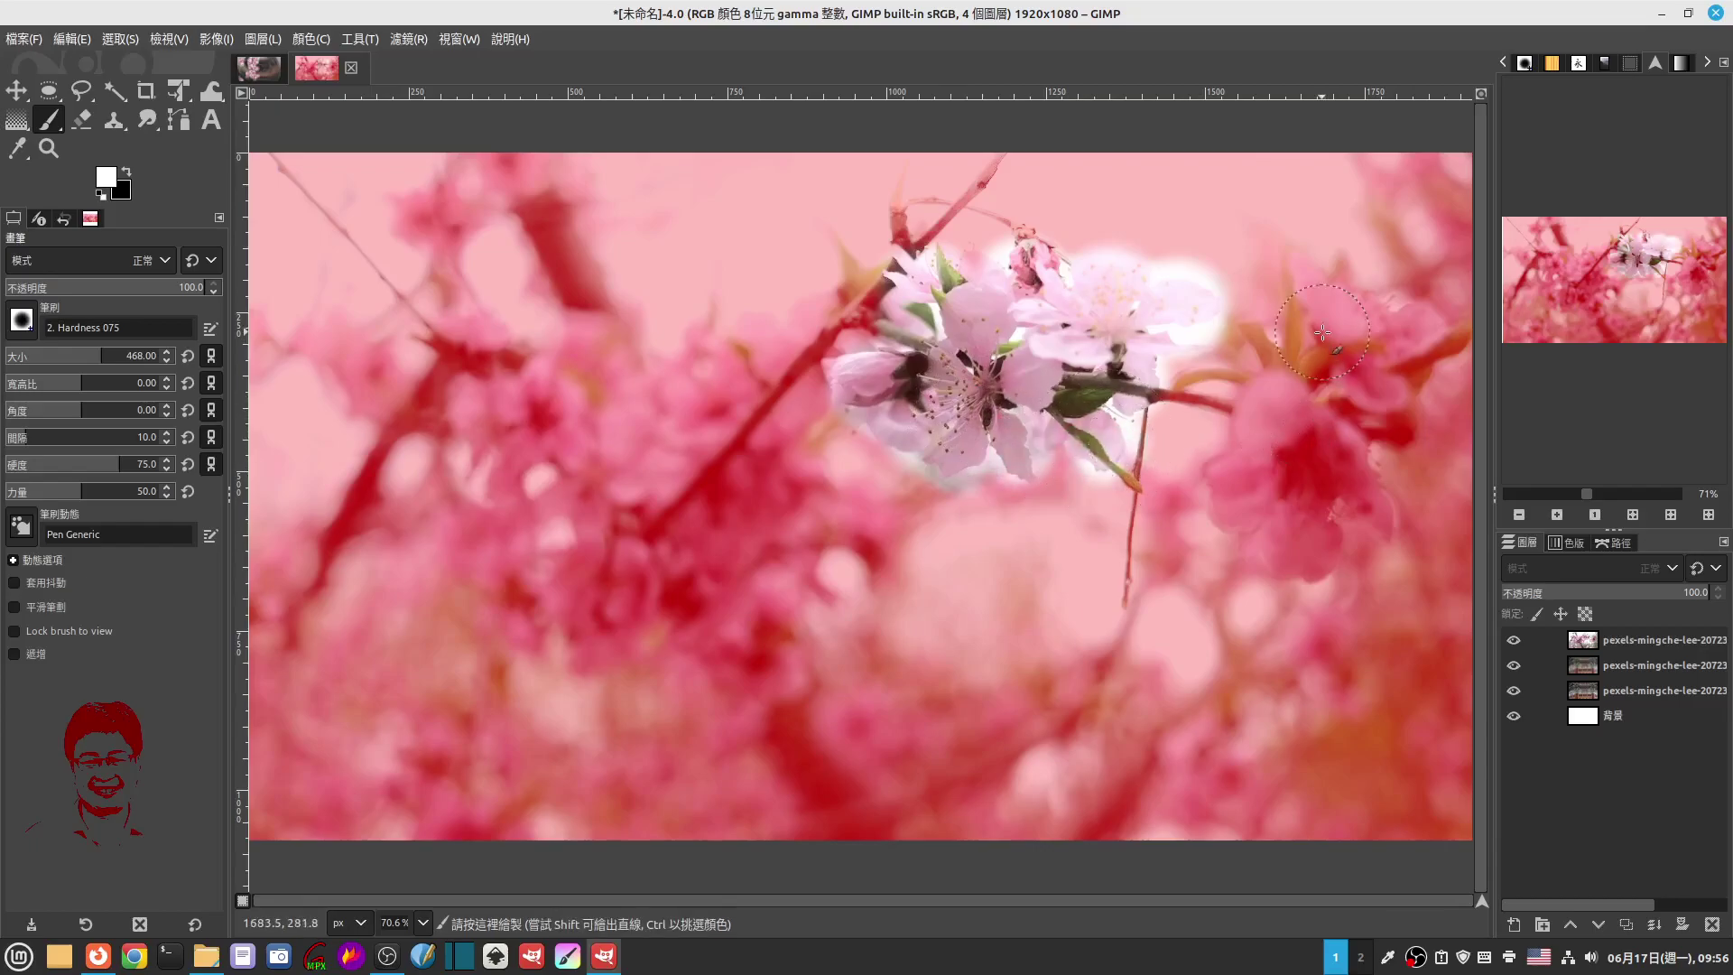
mouse_move(1317, 311)
left_mouse_down()
mouse_move(1365, 322)
mouse_move(1354, 476)
left_mouse_up()
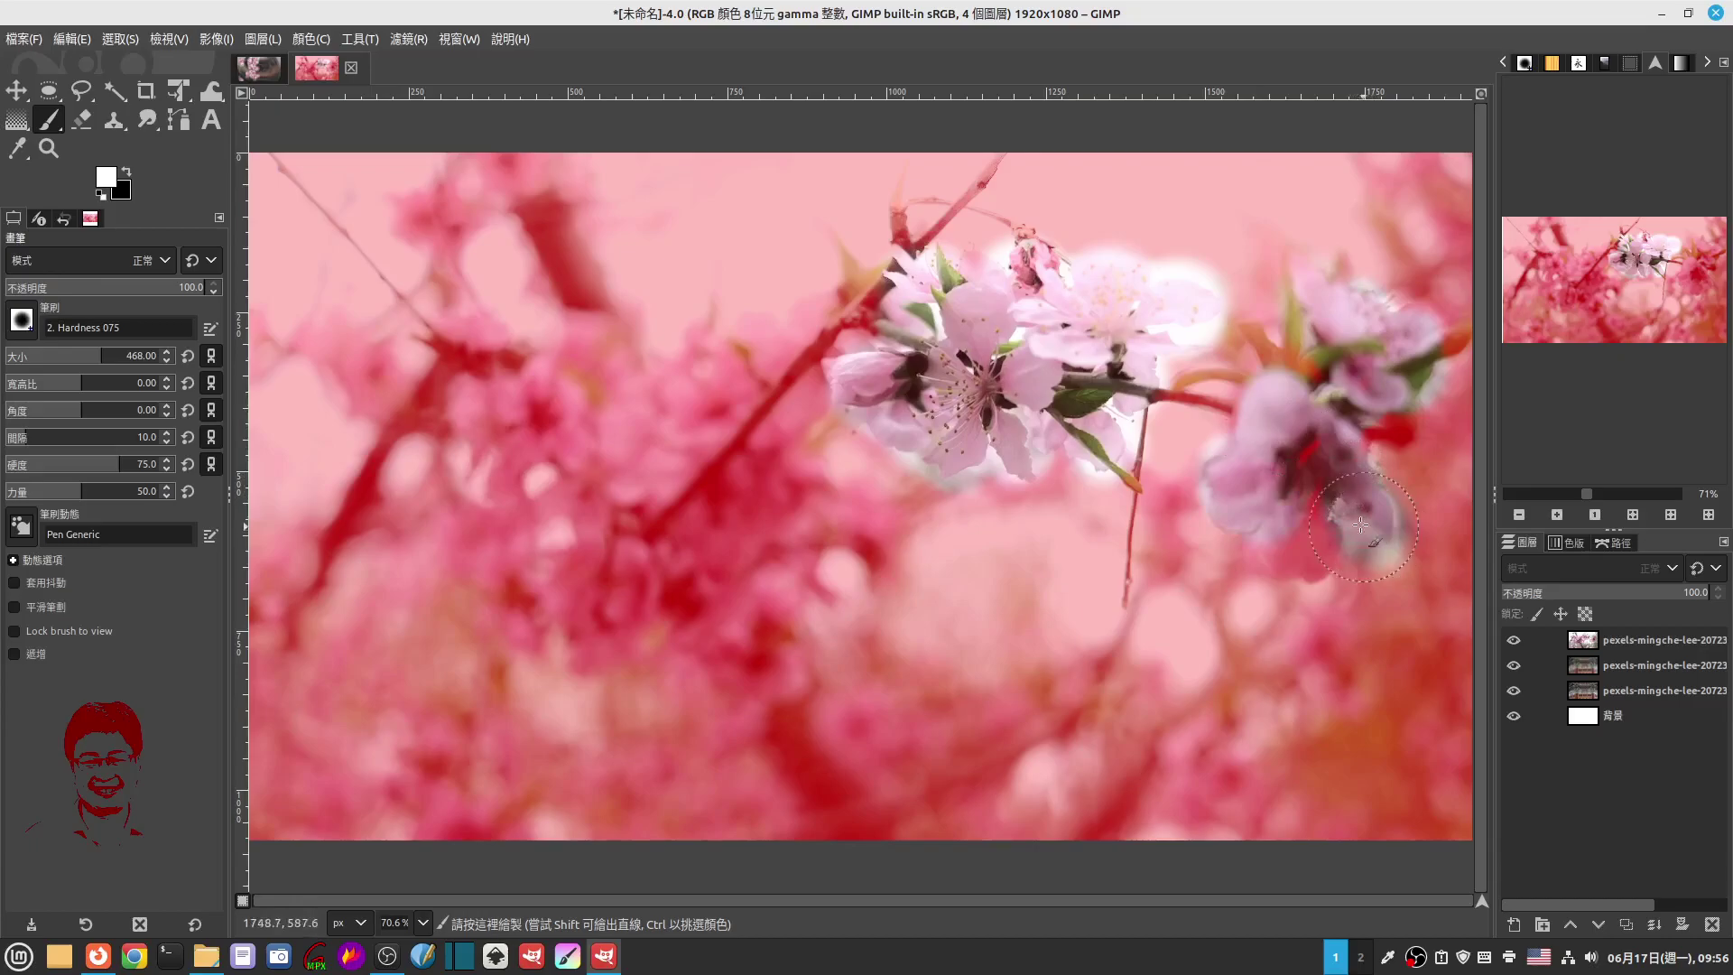
left_click_drag(1353, 476, 1309, 586)
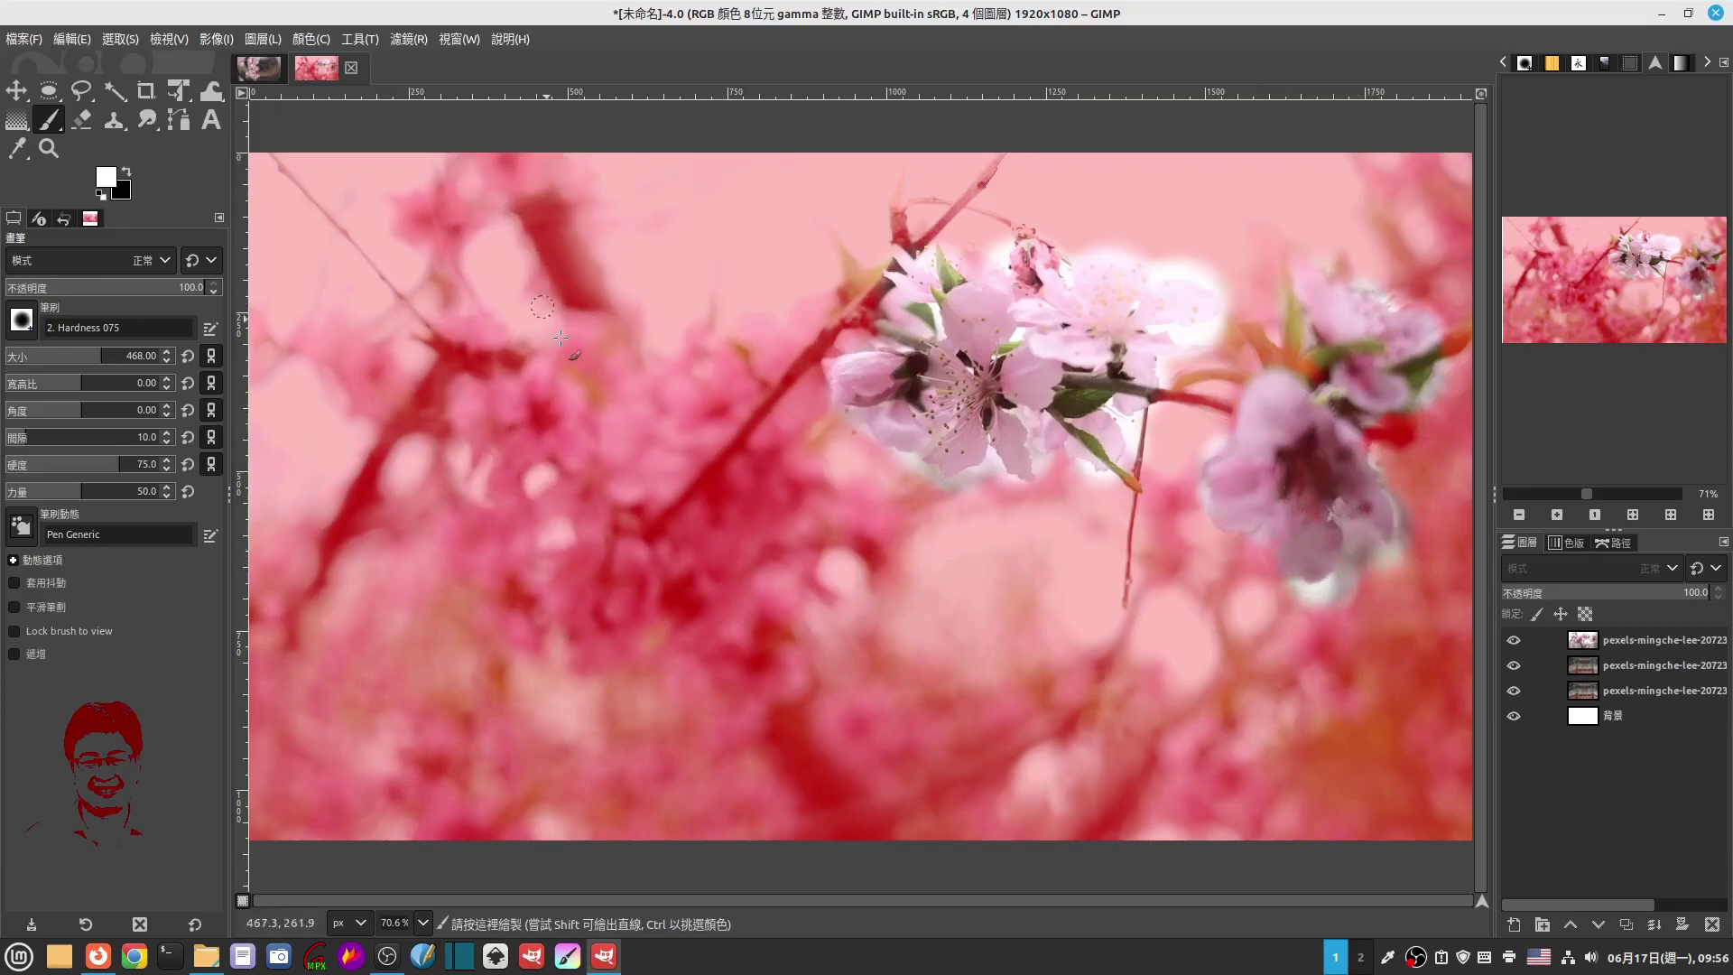
mouse_move(561, 338)
left_mouse_down()
mouse_move(646, 384)
mouse_move(572, 542)
mouse_move(430, 327)
mouse_move(618, 393)
left_mouse_up()
mouse_move(460, 735)
left_mouse_down()
mouse_move(478, 794)
mouse_move(516, 796)
left_mouse_up()
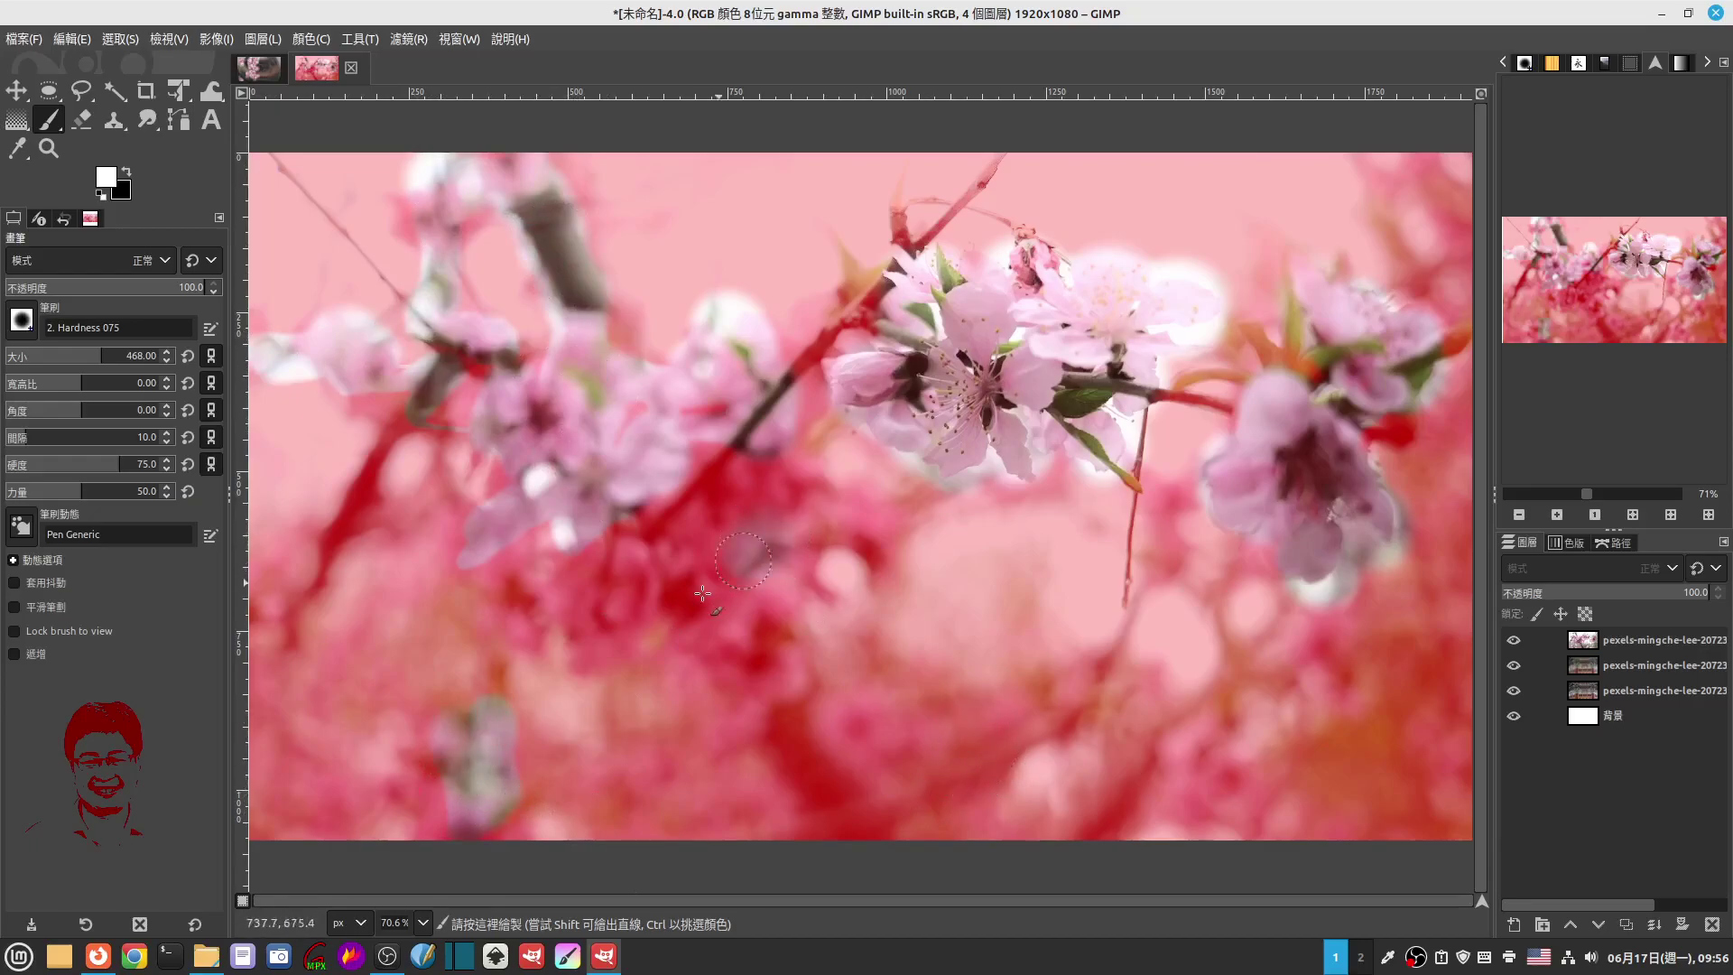
left_click_drag(702, 593, 592, 634)
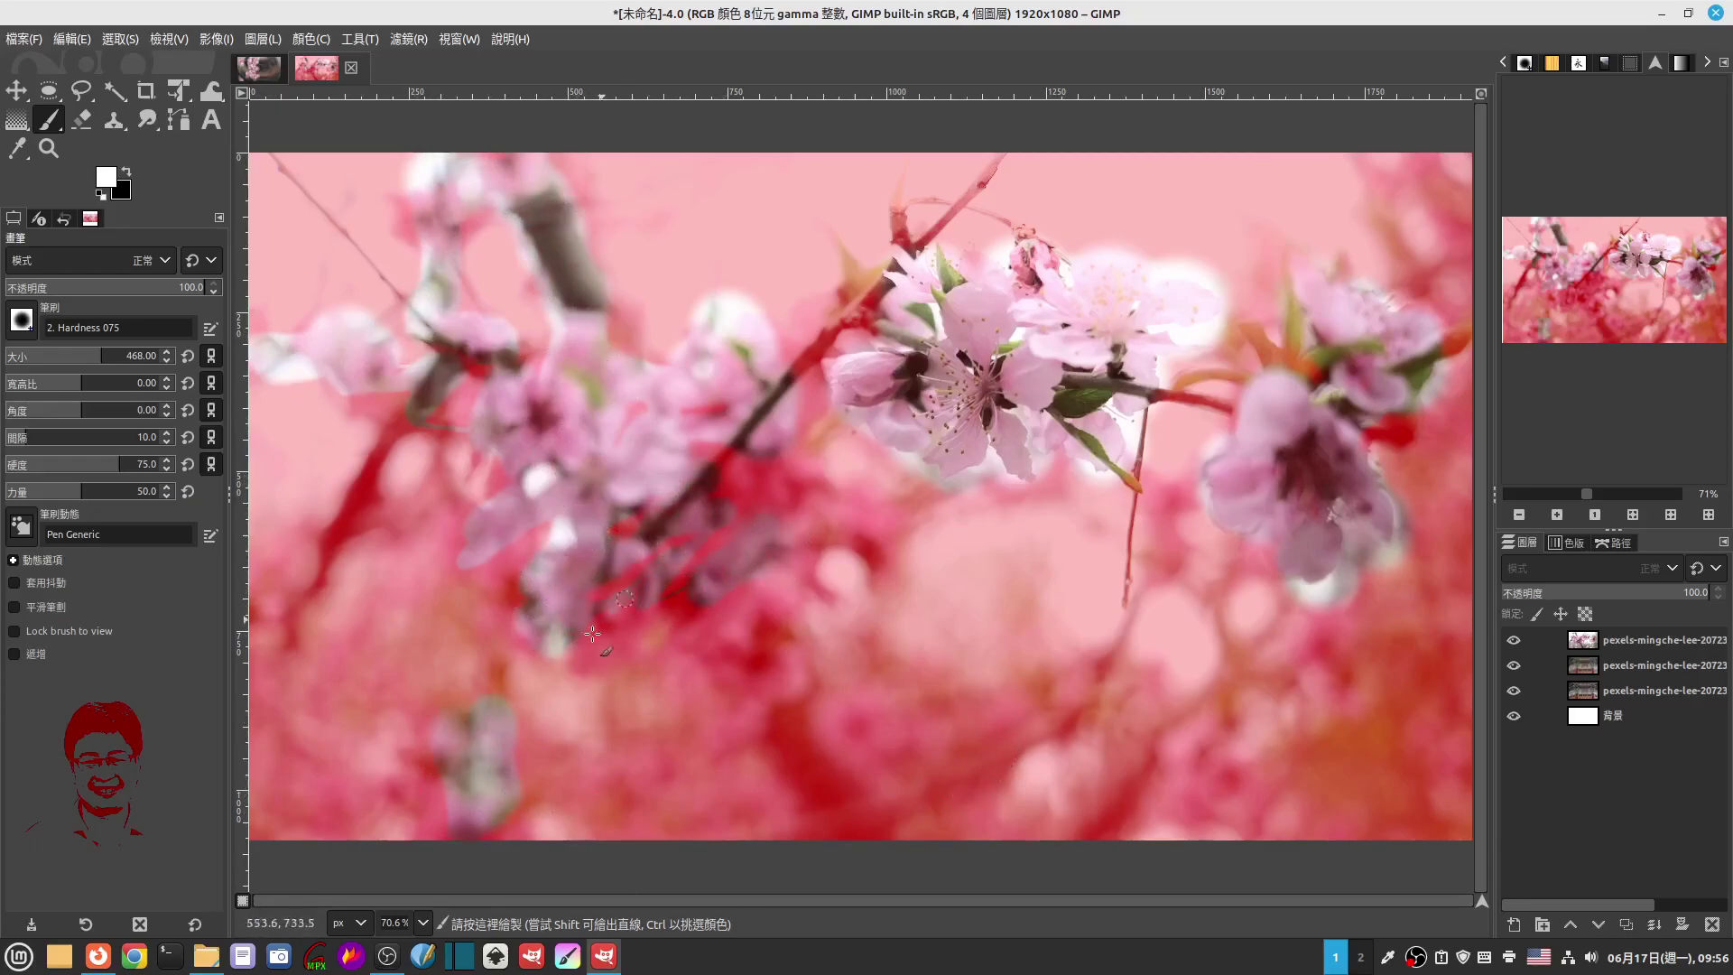
mouse_move(803, 487)
left_mouse_down()
mouse_move(741, 522)
mouse_move(736, 647)
left_mouse_up()
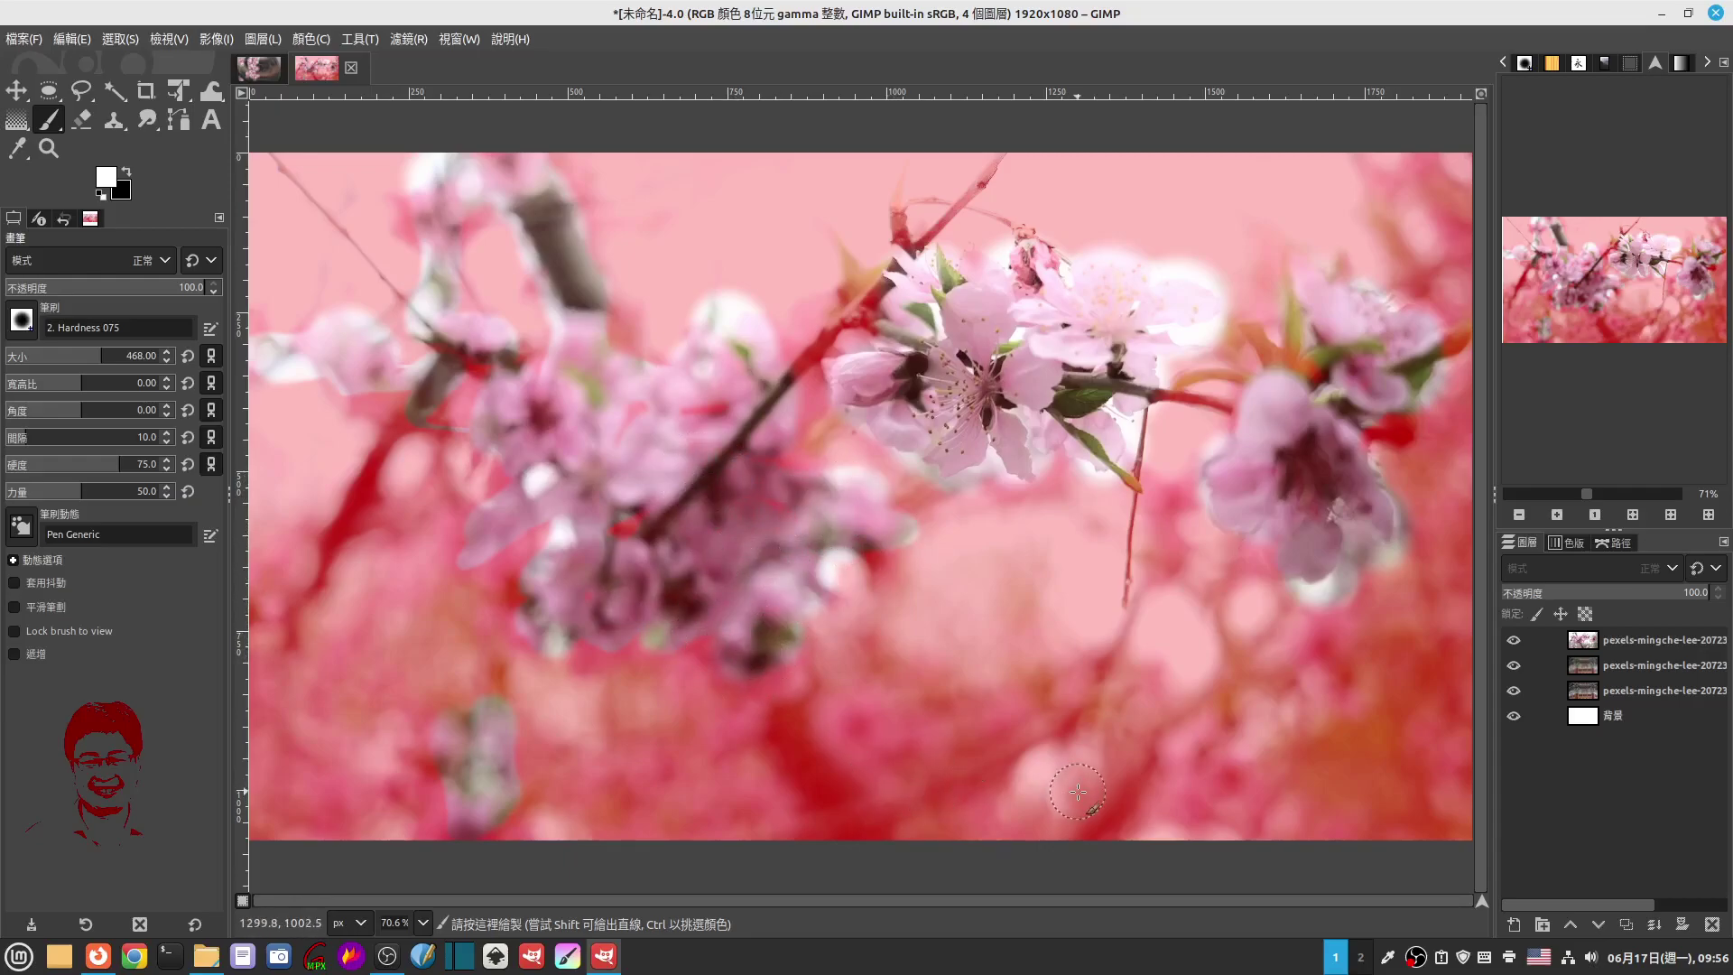
Step: Convert the quick mask into a selection feathered by 50 px
left_click(242, 902)
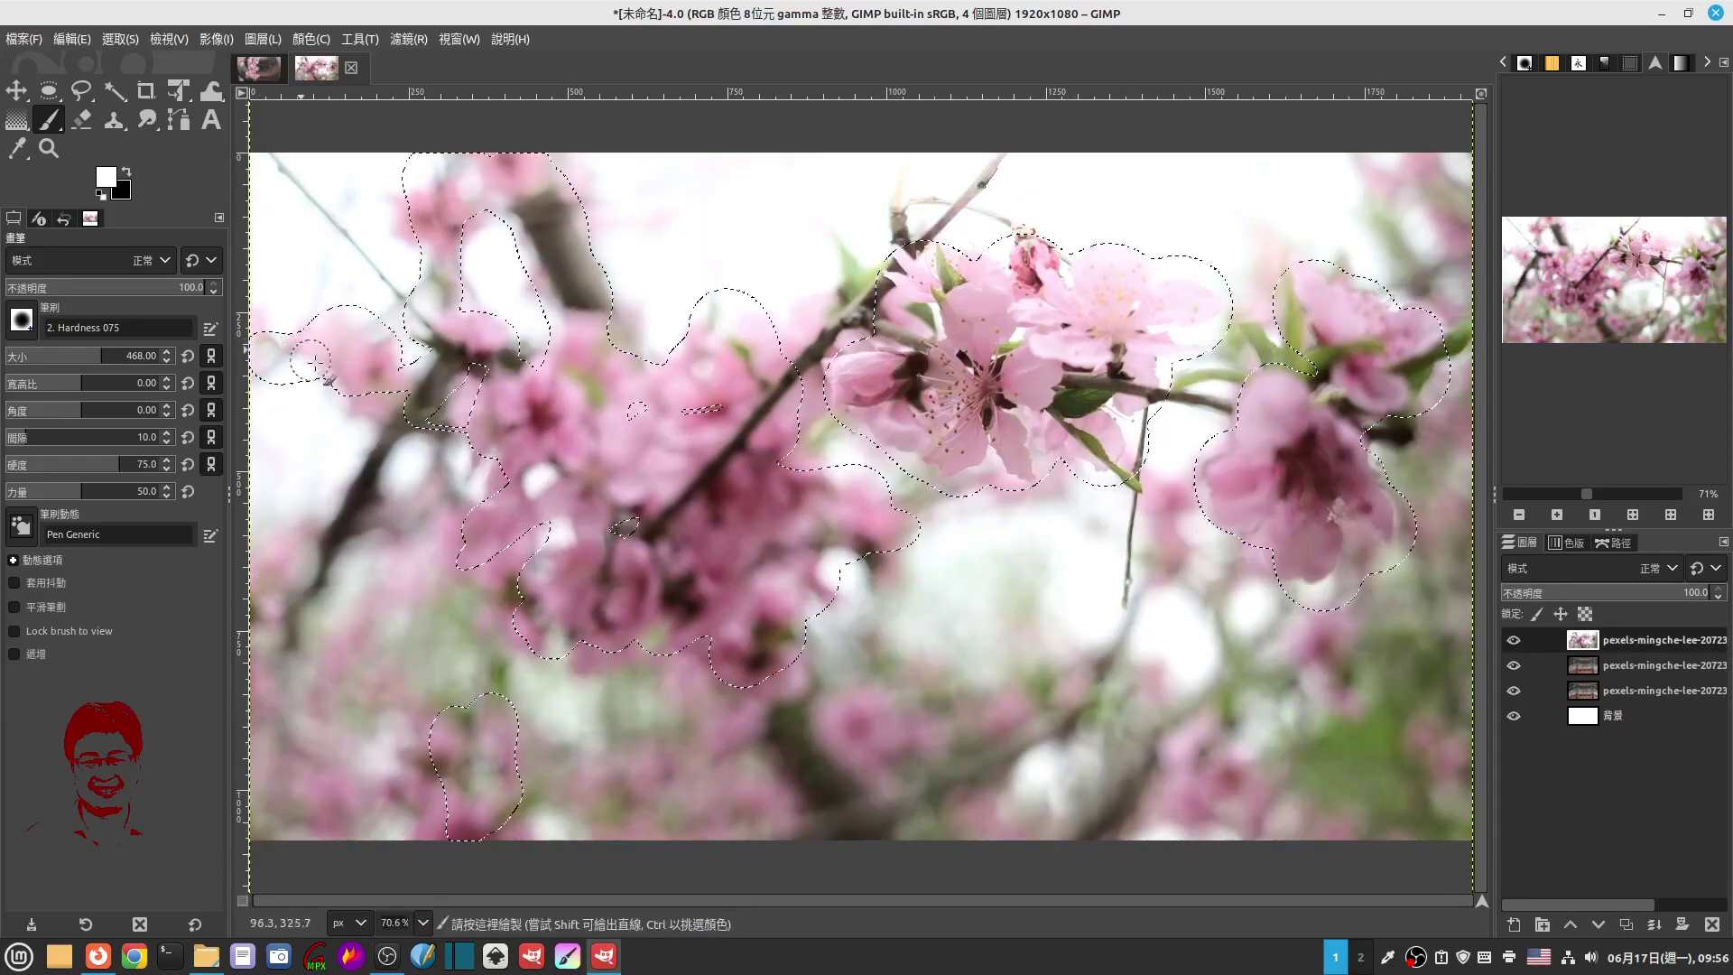
left_click(168, 38)
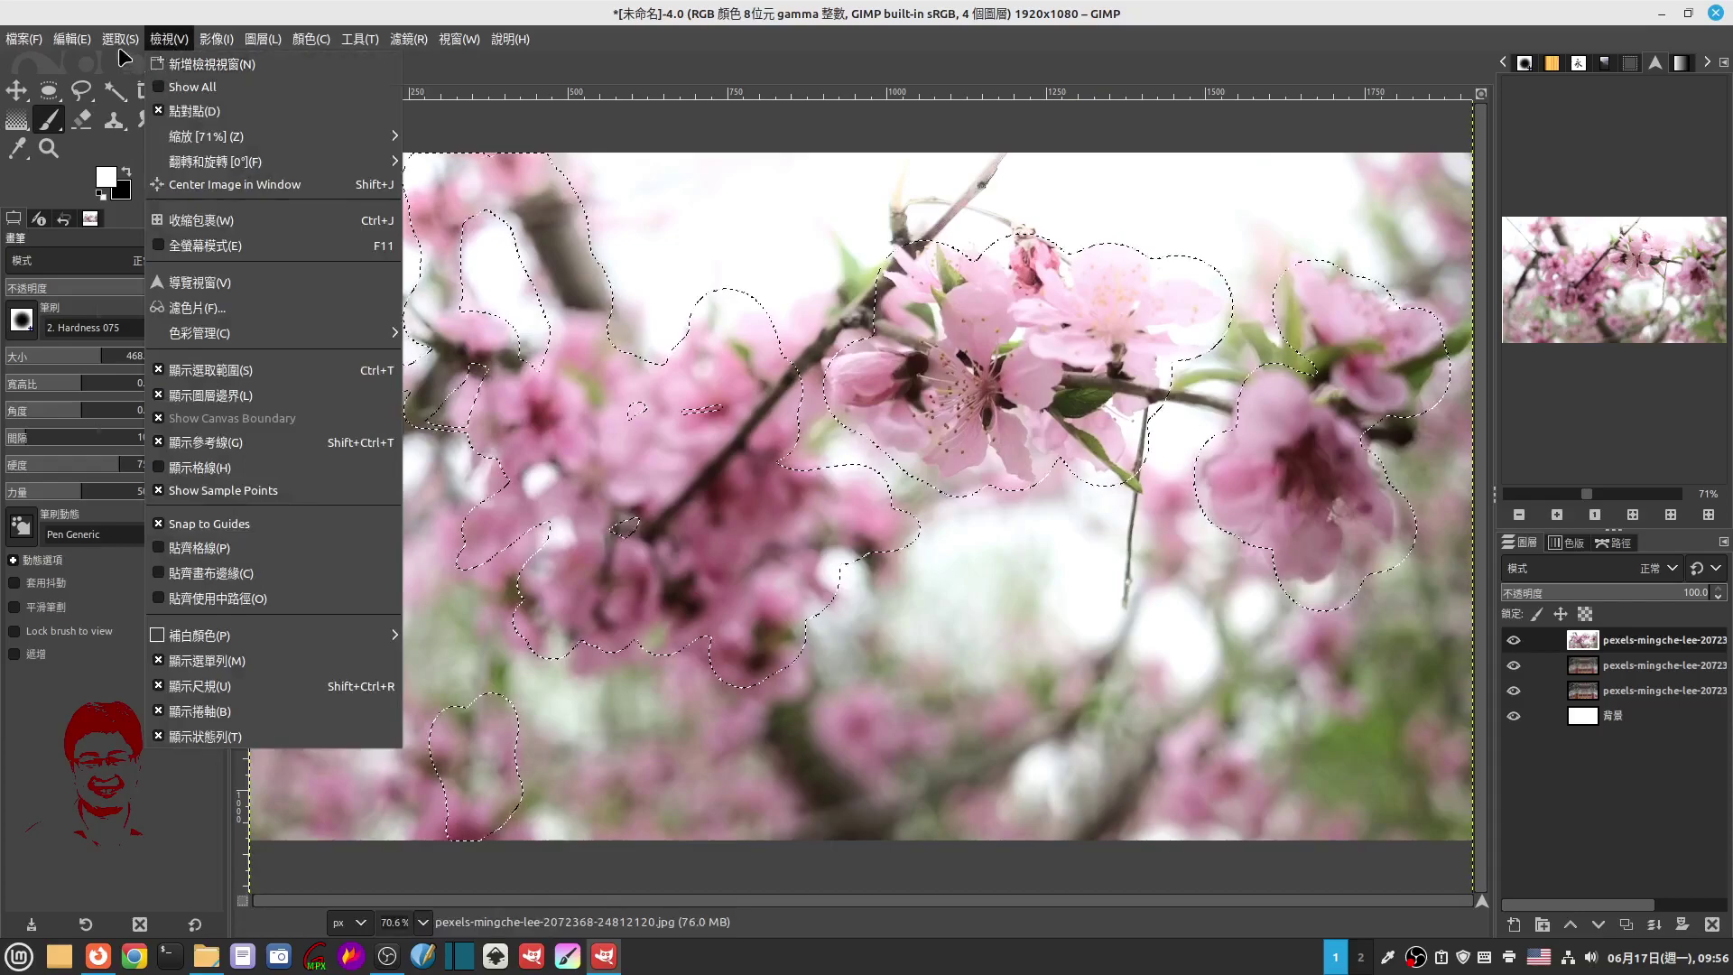
left_click(152, 252)
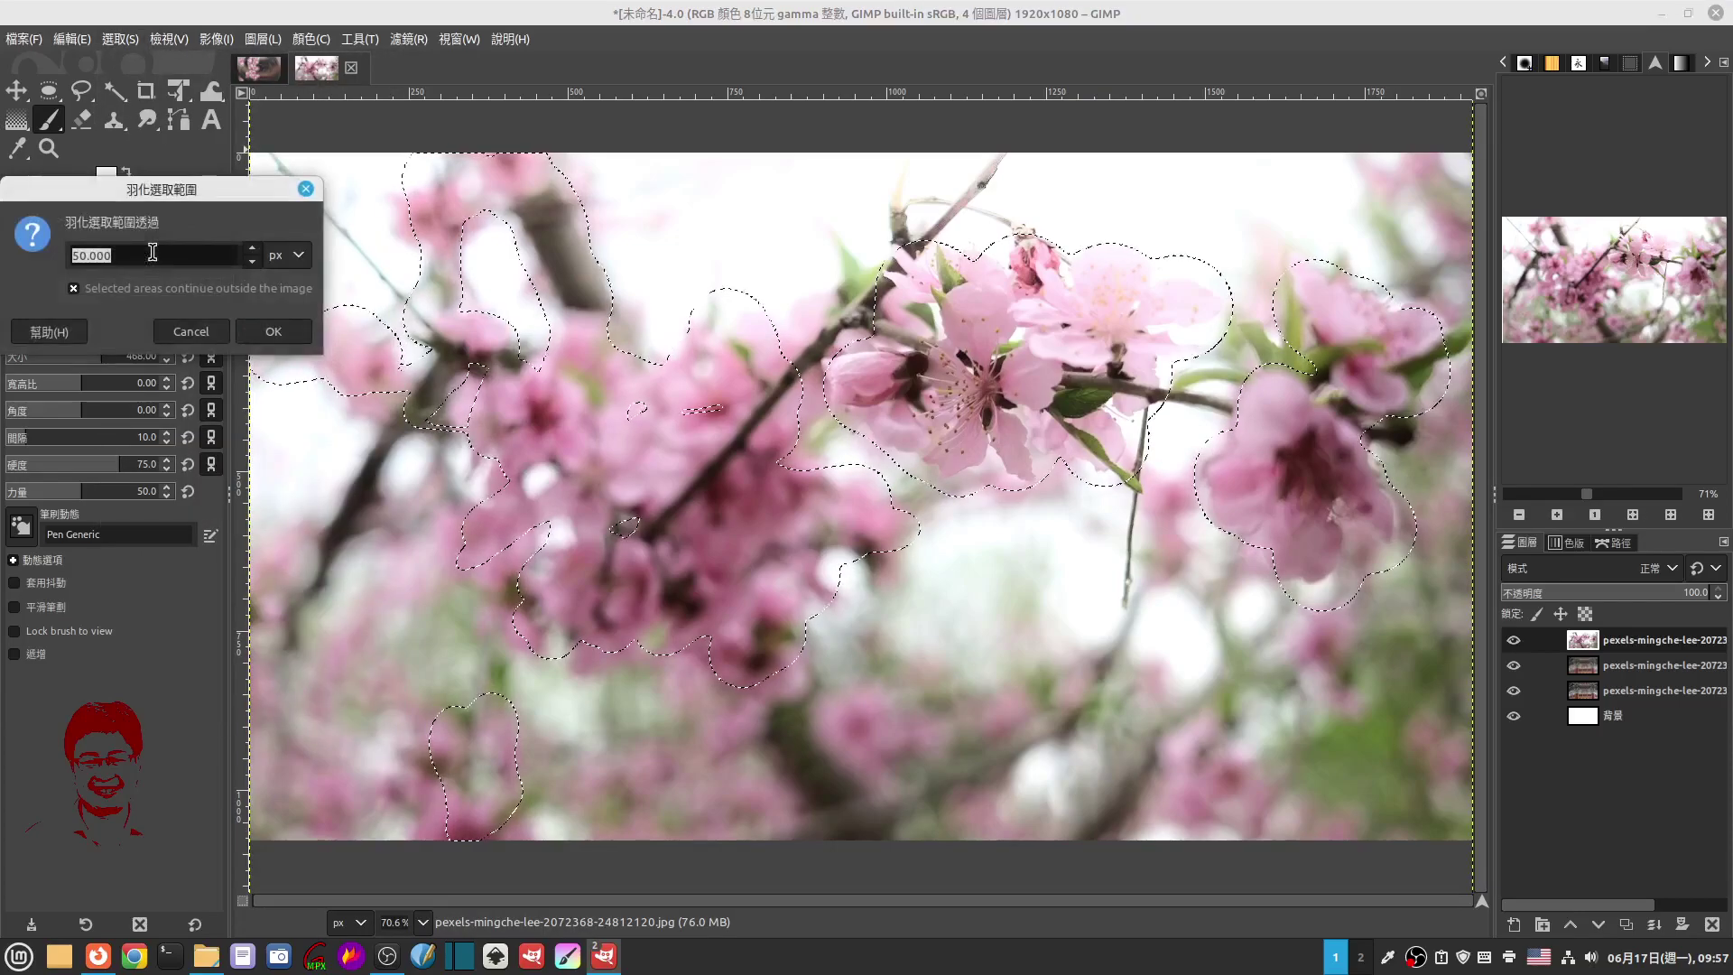
left_click(270, 331)
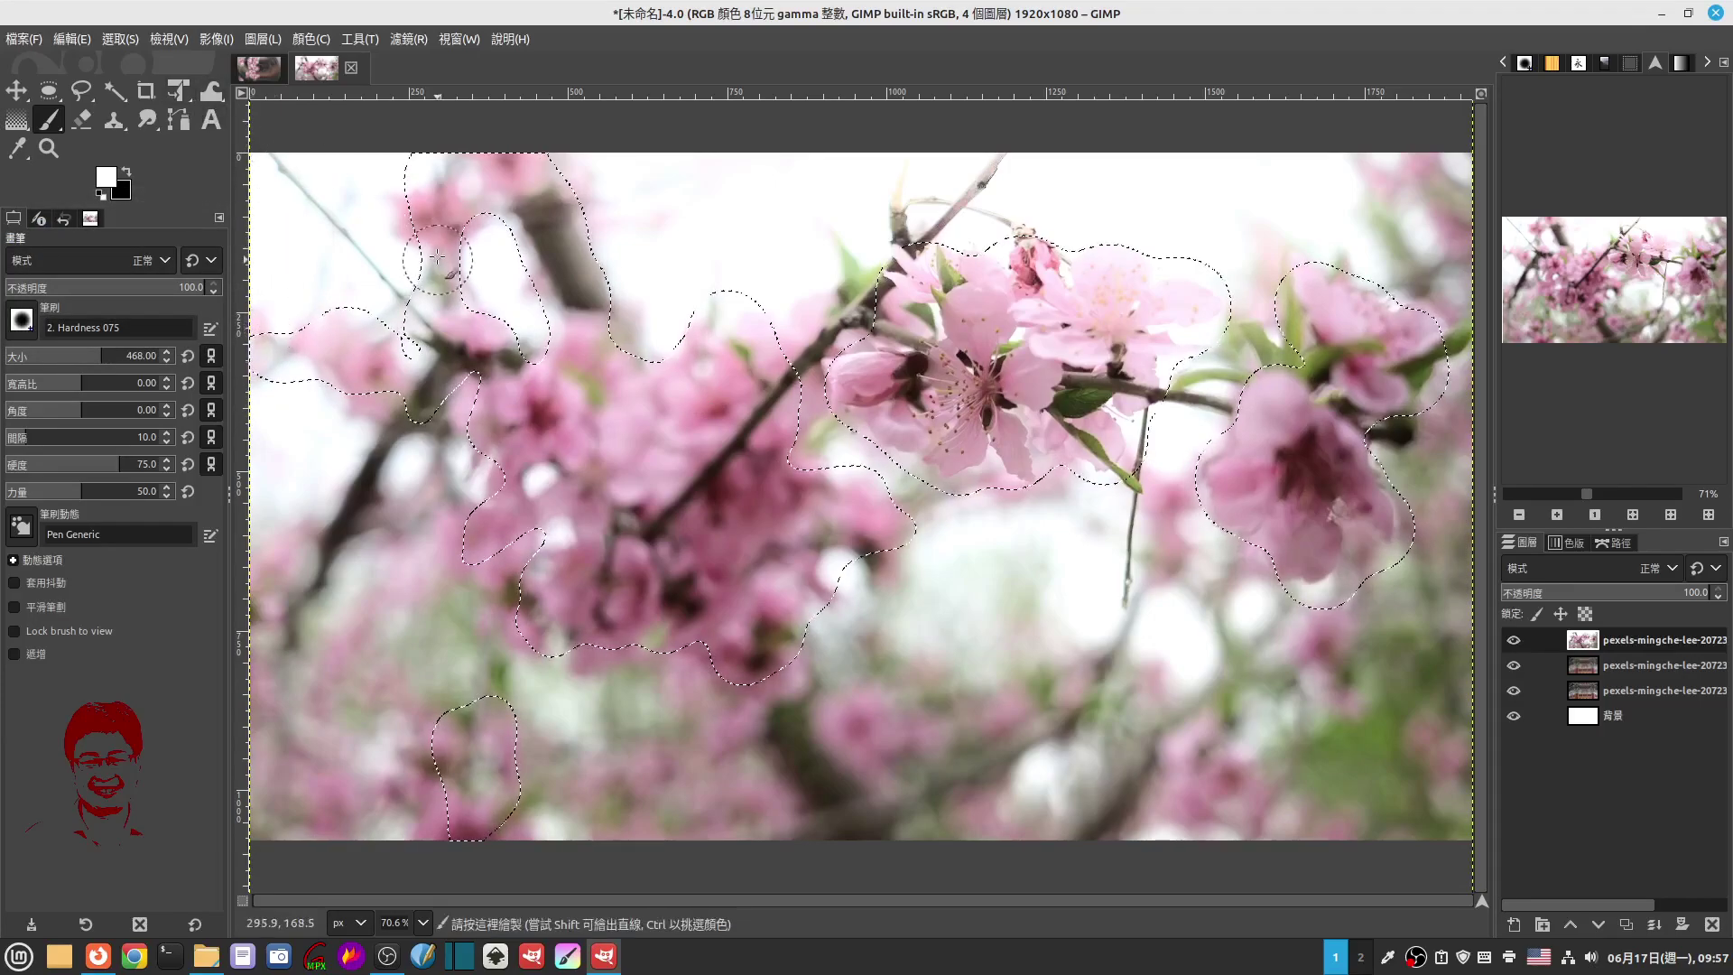
Step: Save the feathered selection as a channel and go back to the Layers list
left_click(122, 40)
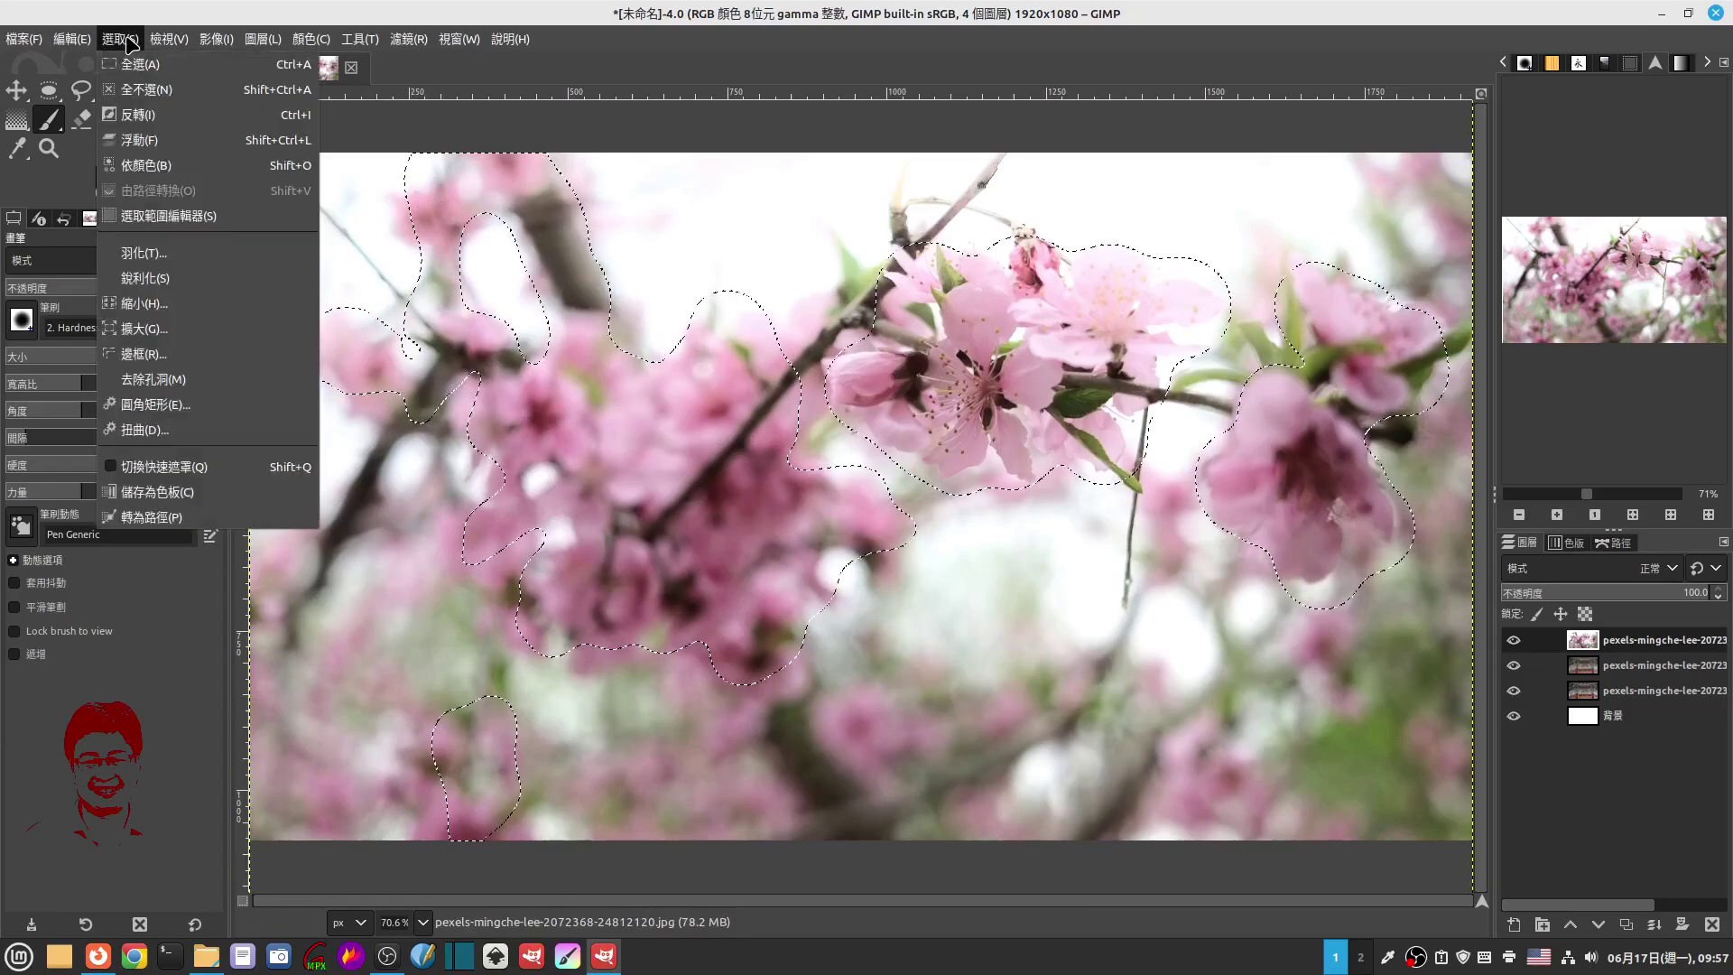
left_click(159, 492)
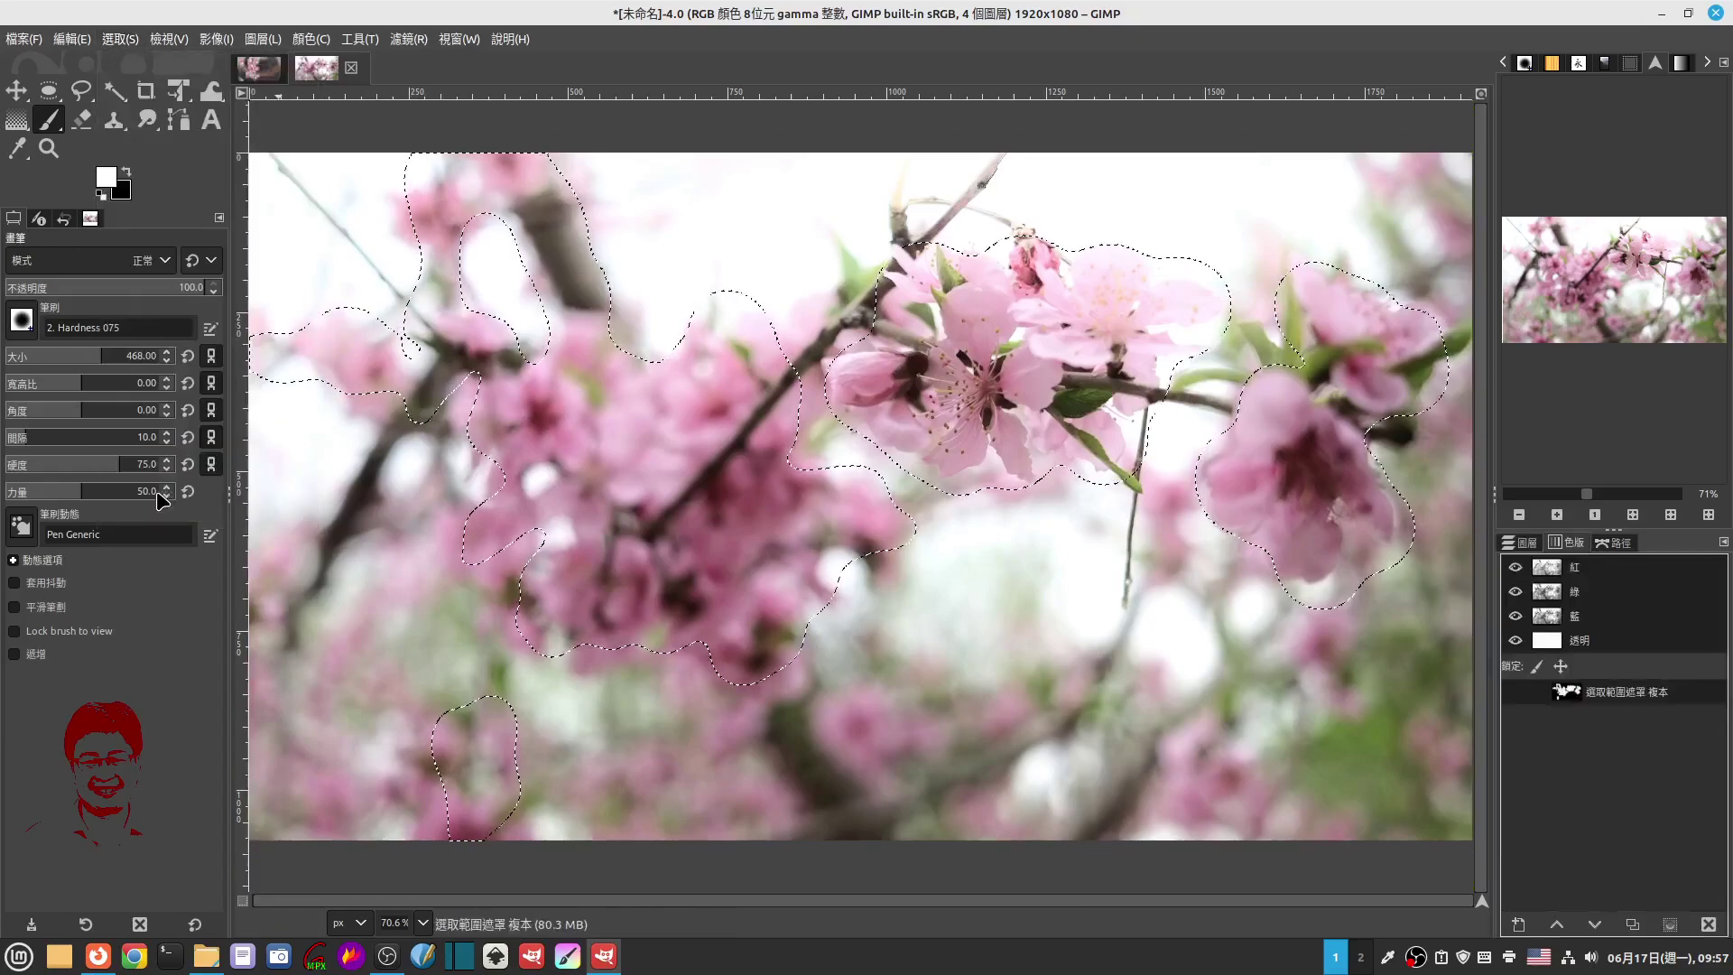
left_click(1523, 542)
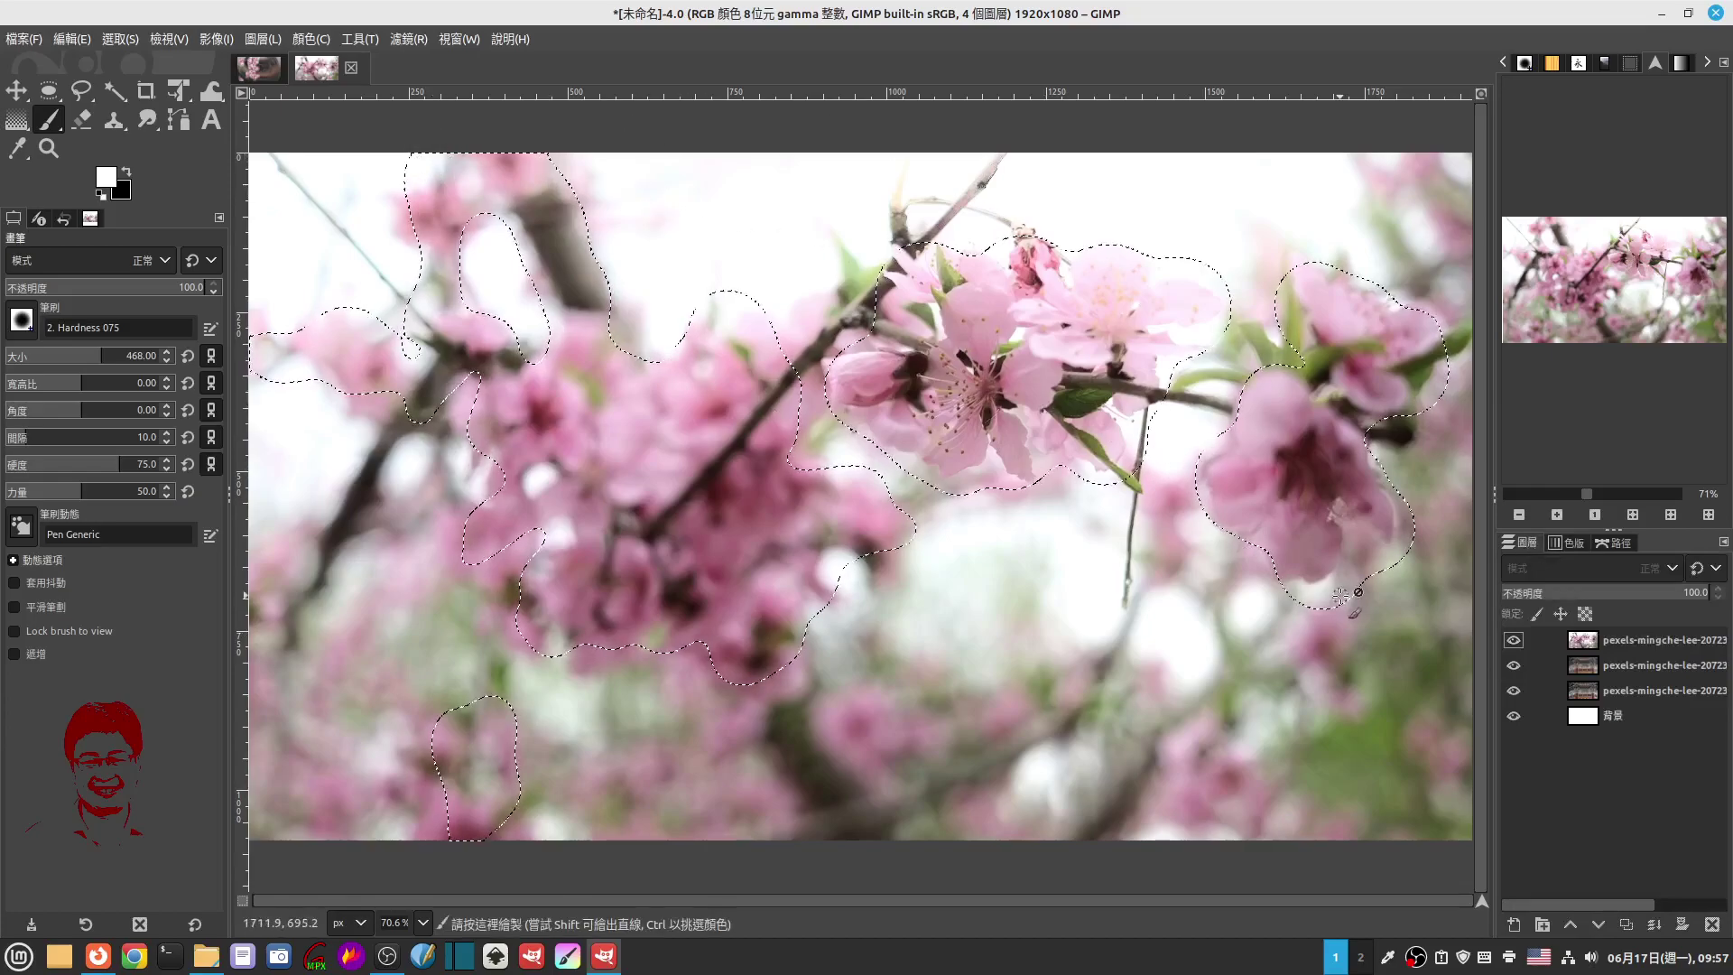
Step: Add a layer mask from the selection to the top blossom layer, then reactivate its image
right_click(1588, 646)
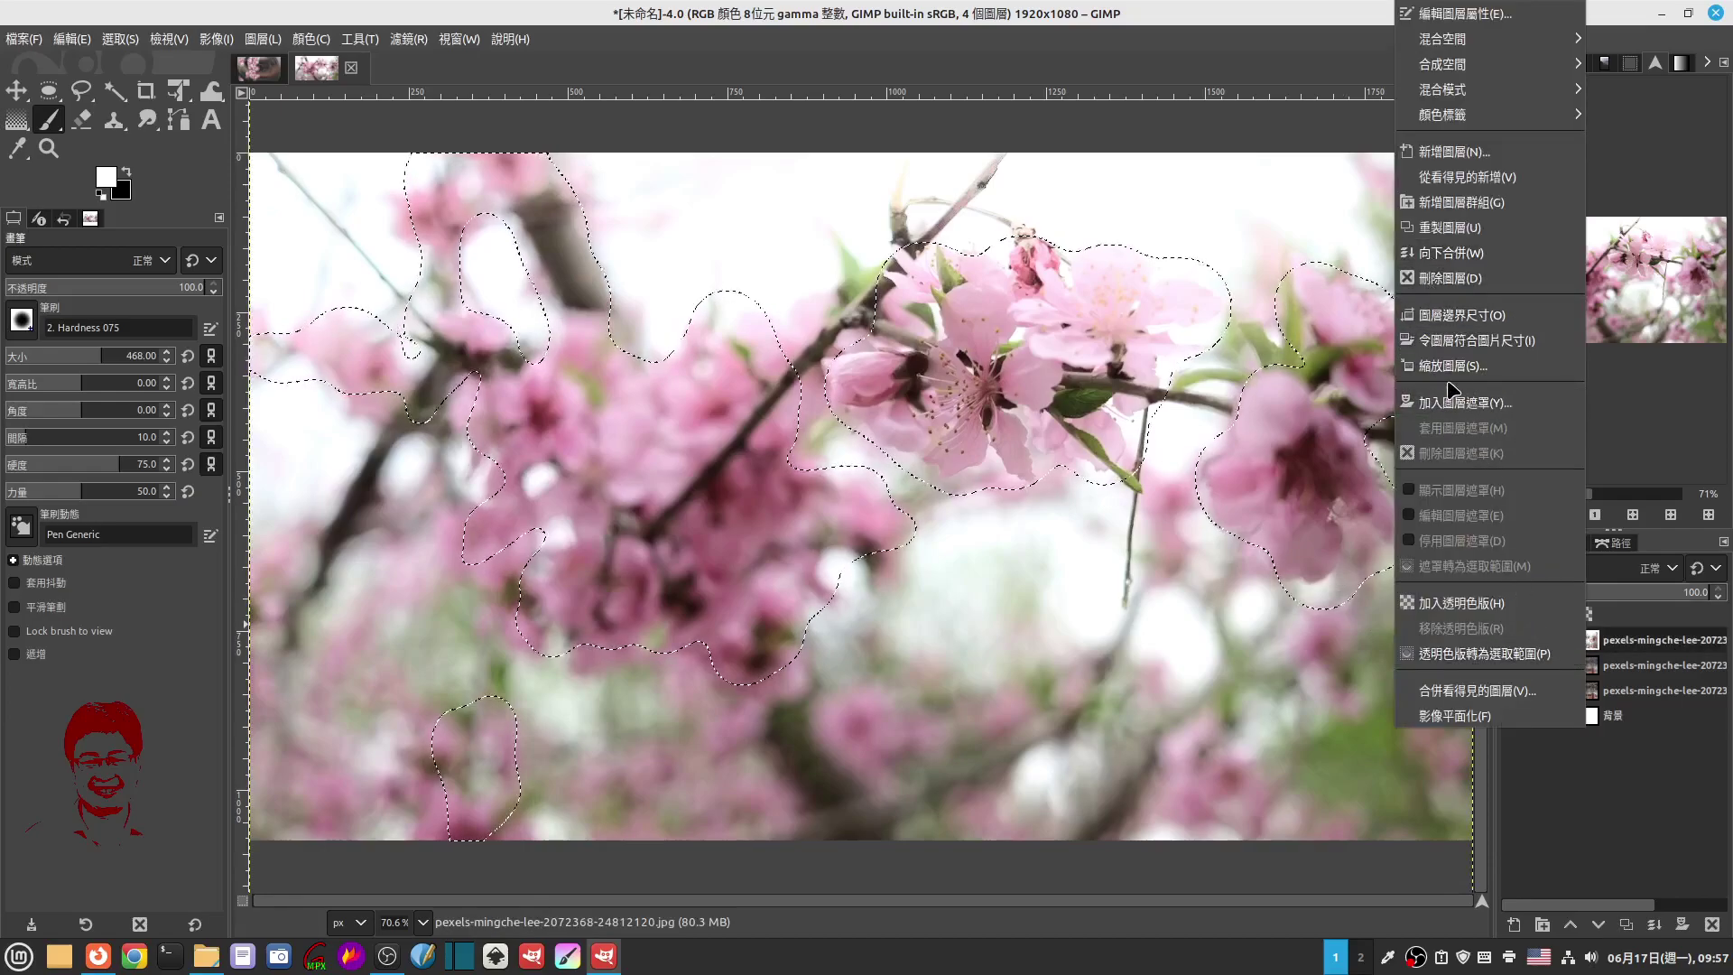
left_click(1454, 404)
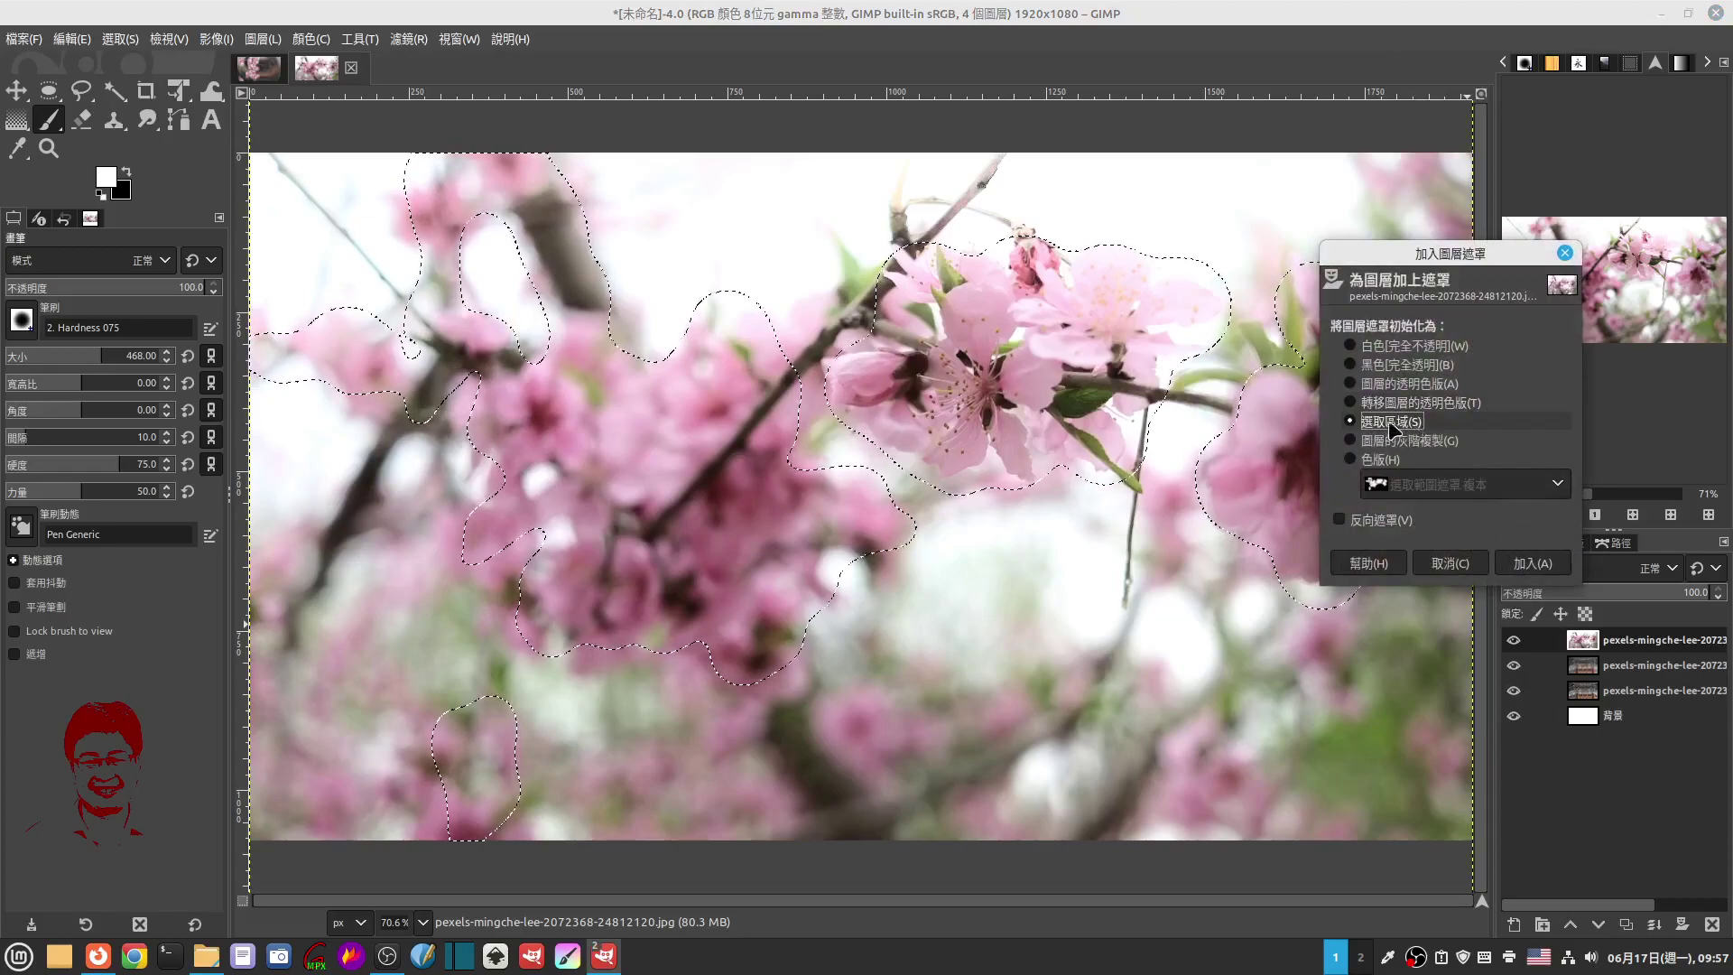
left_click(1531, 563)
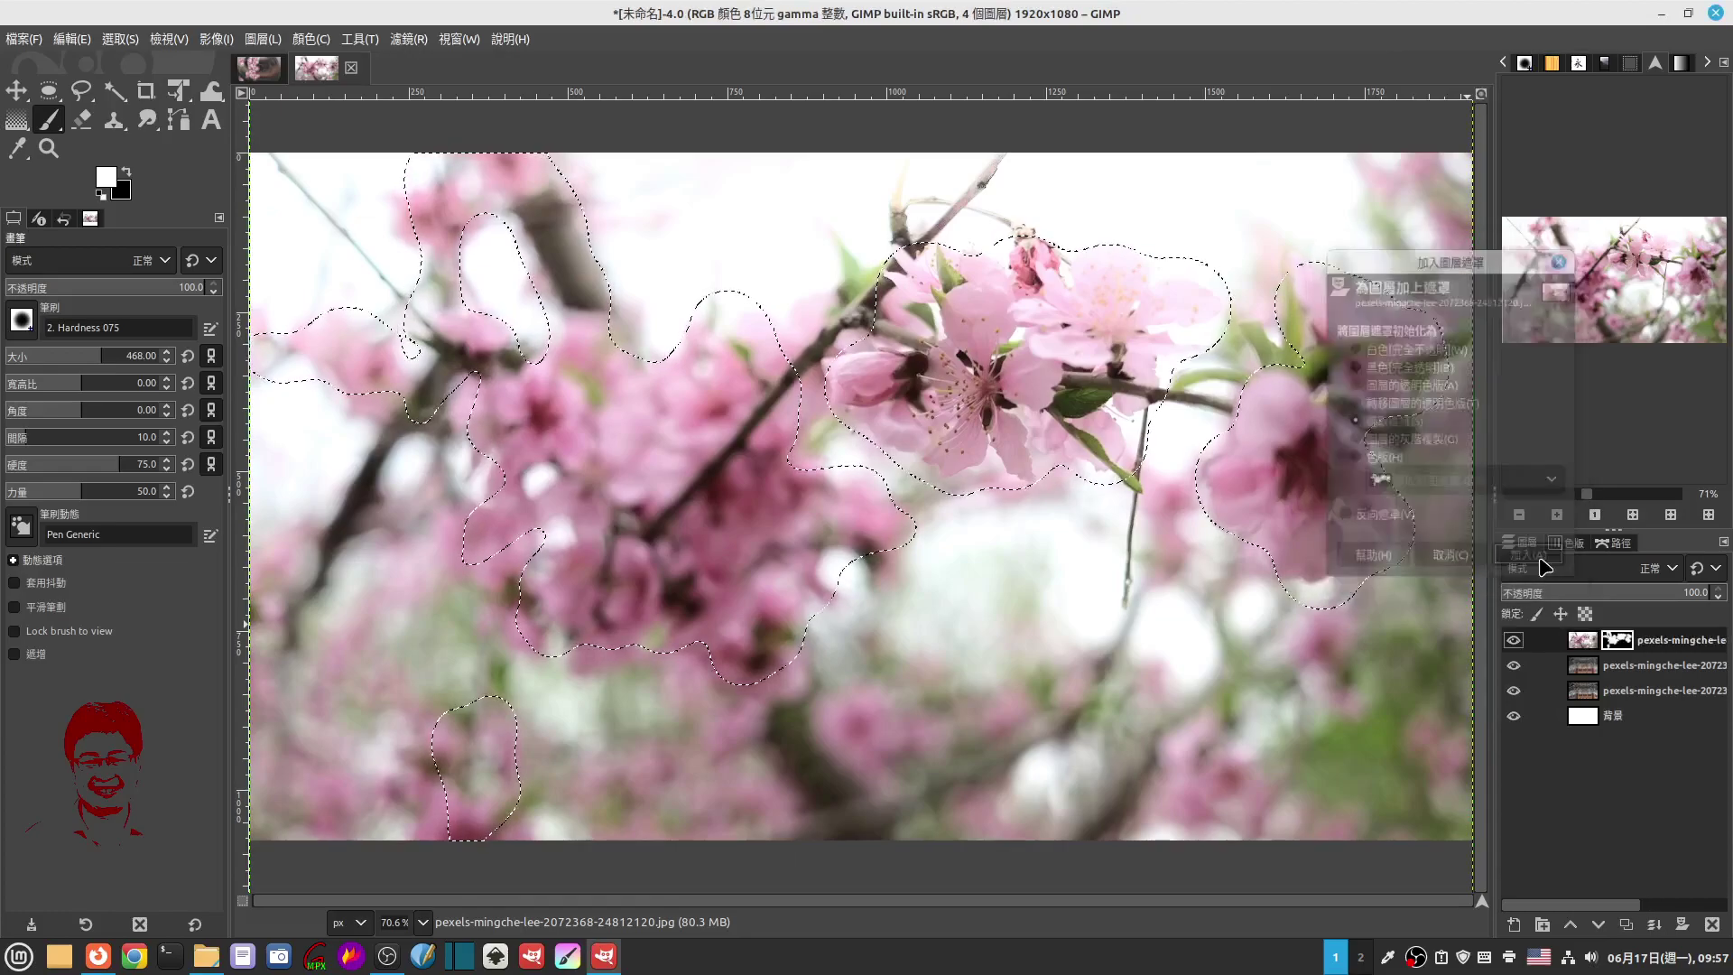
left_click(1581, 648)
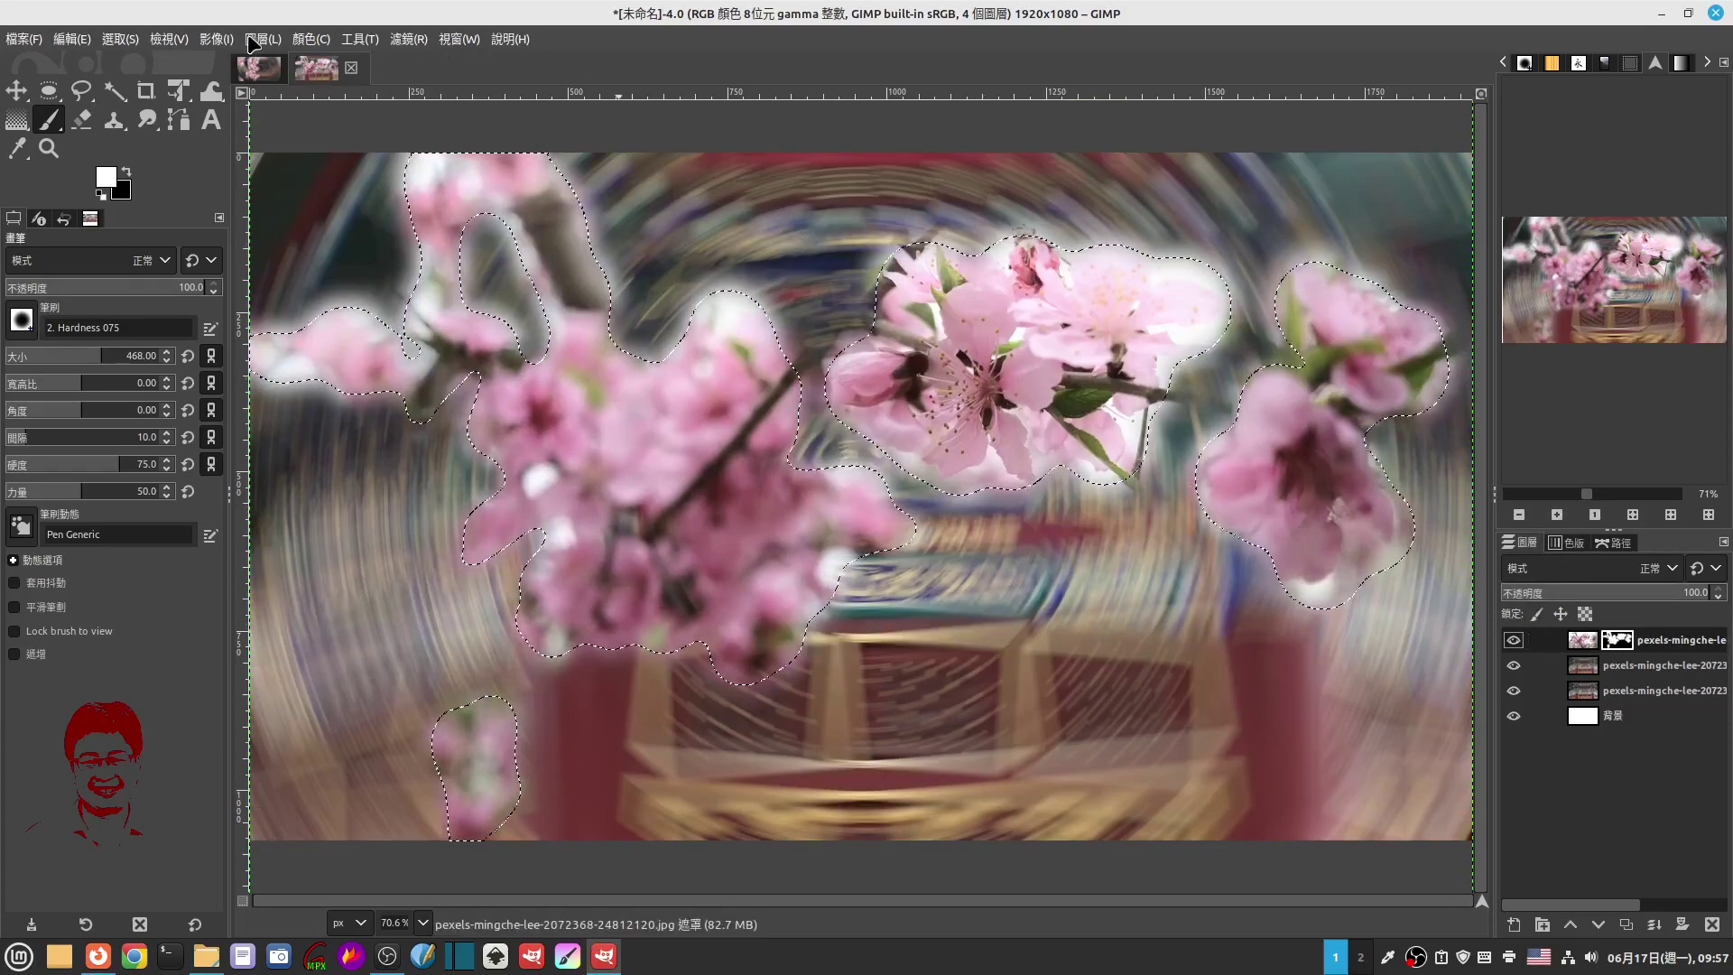
left_click(120, 39)
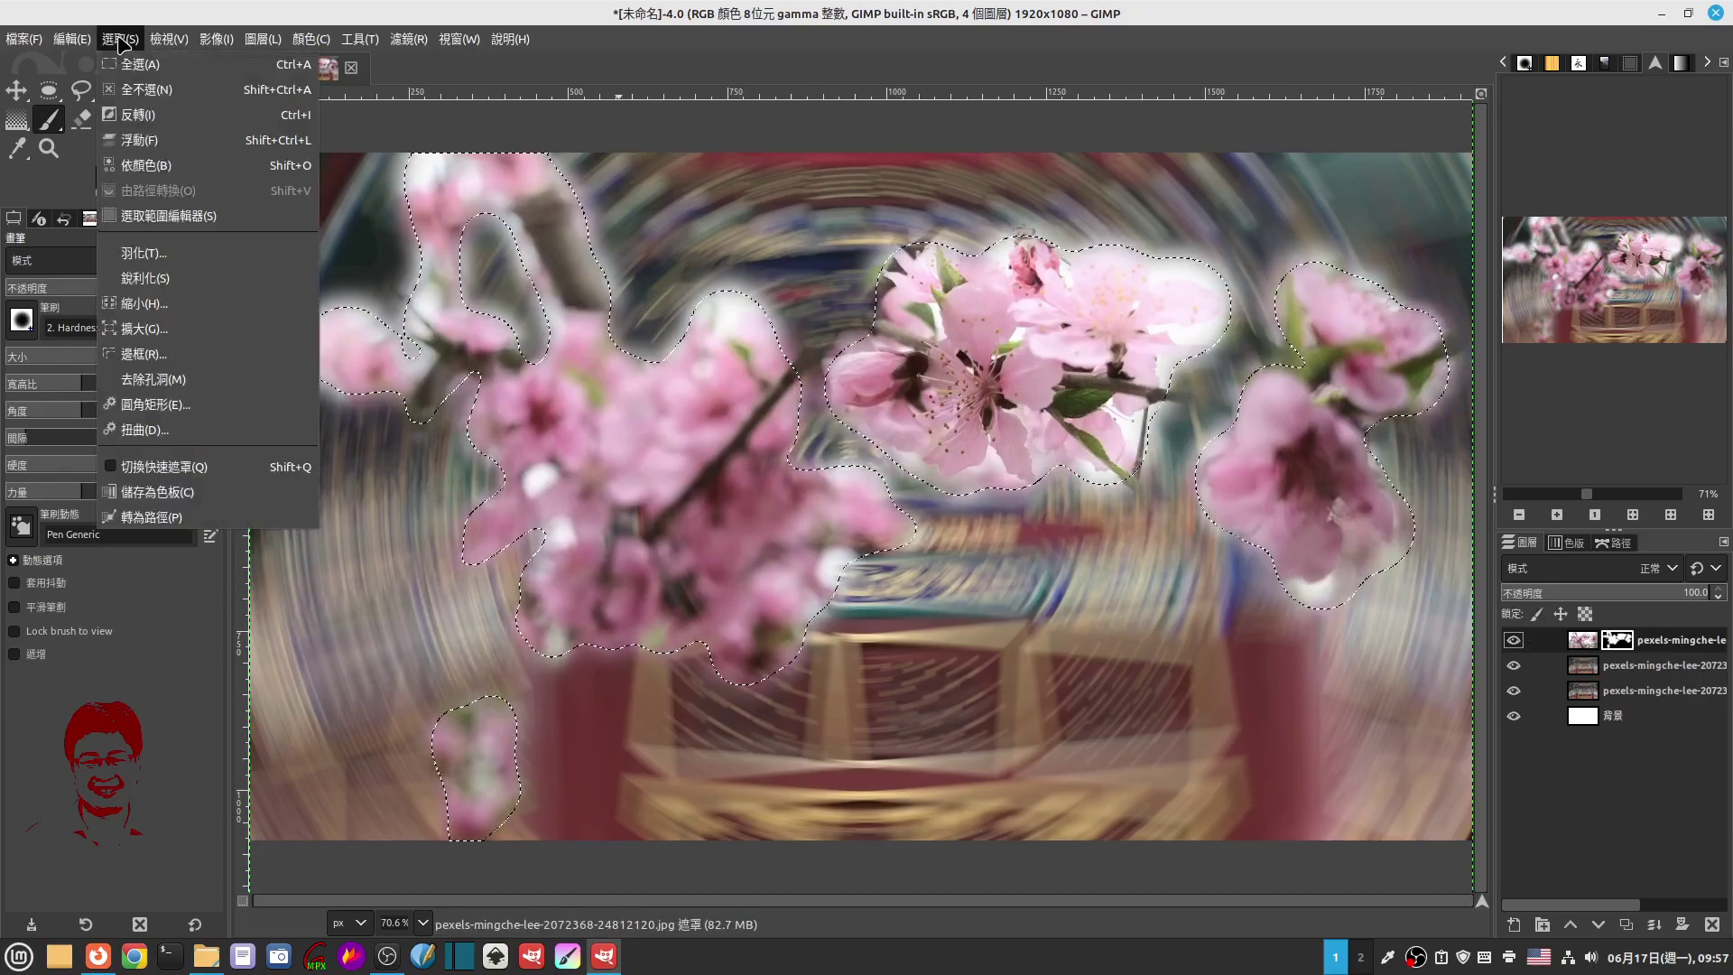
Step: Clear the selection and reset the paintbrush options with brush size 460
left_click(145, 87)
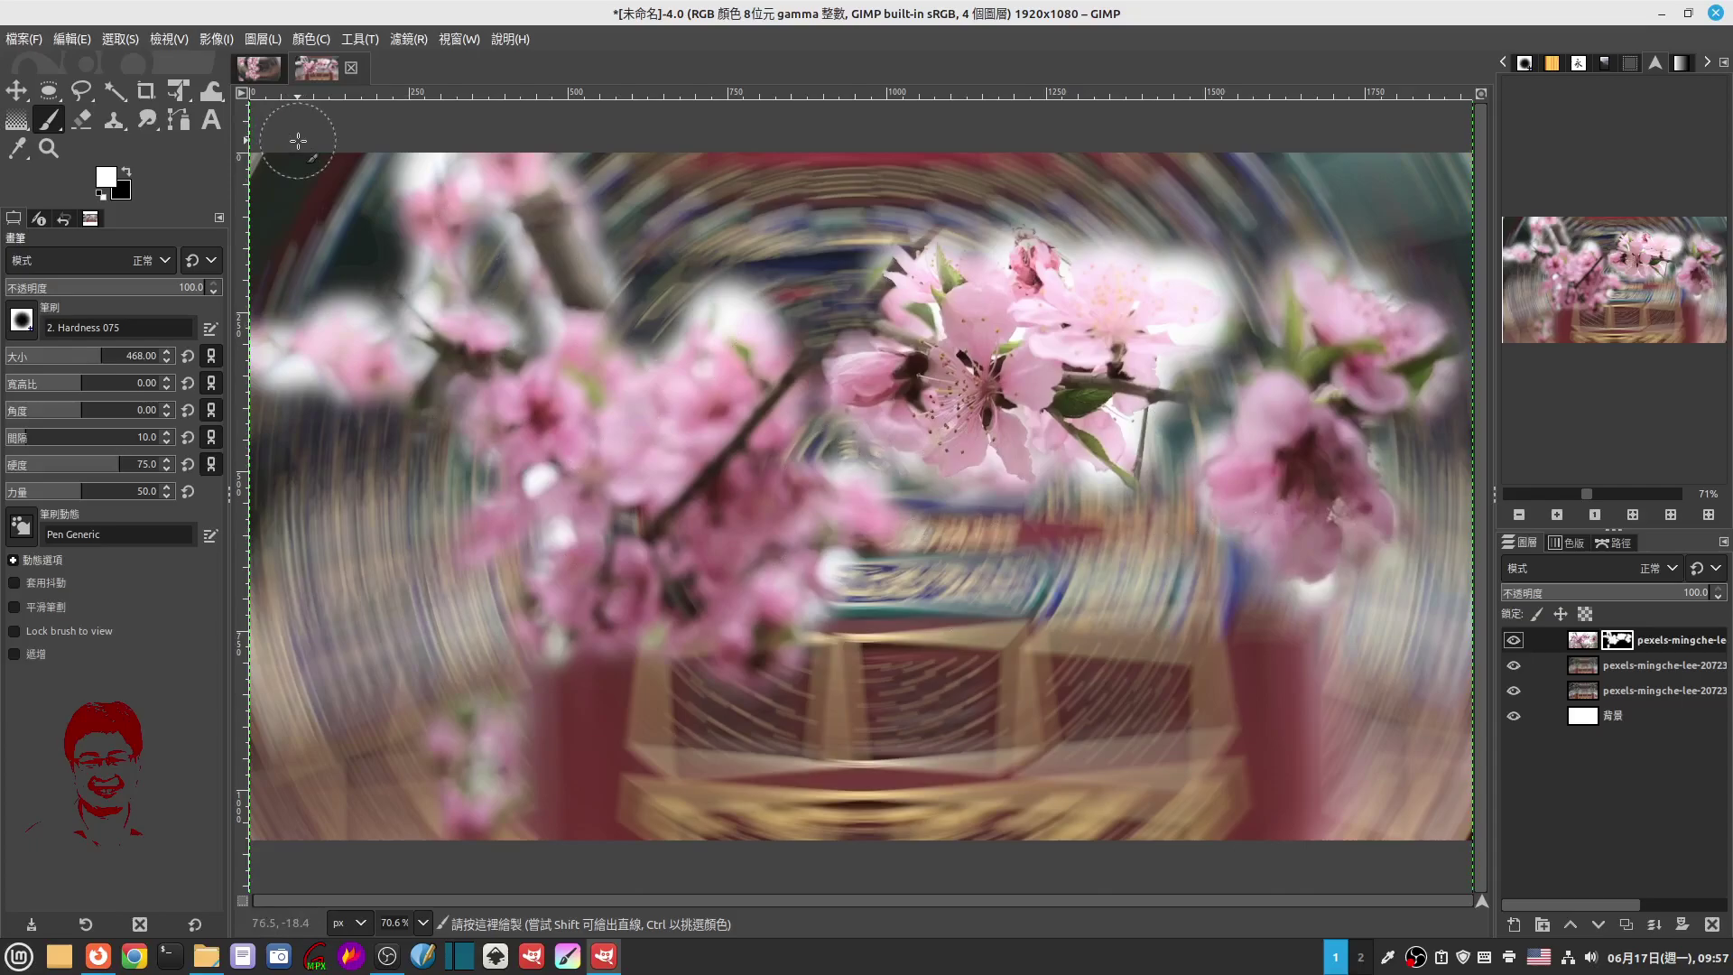
right_click(149, 129)
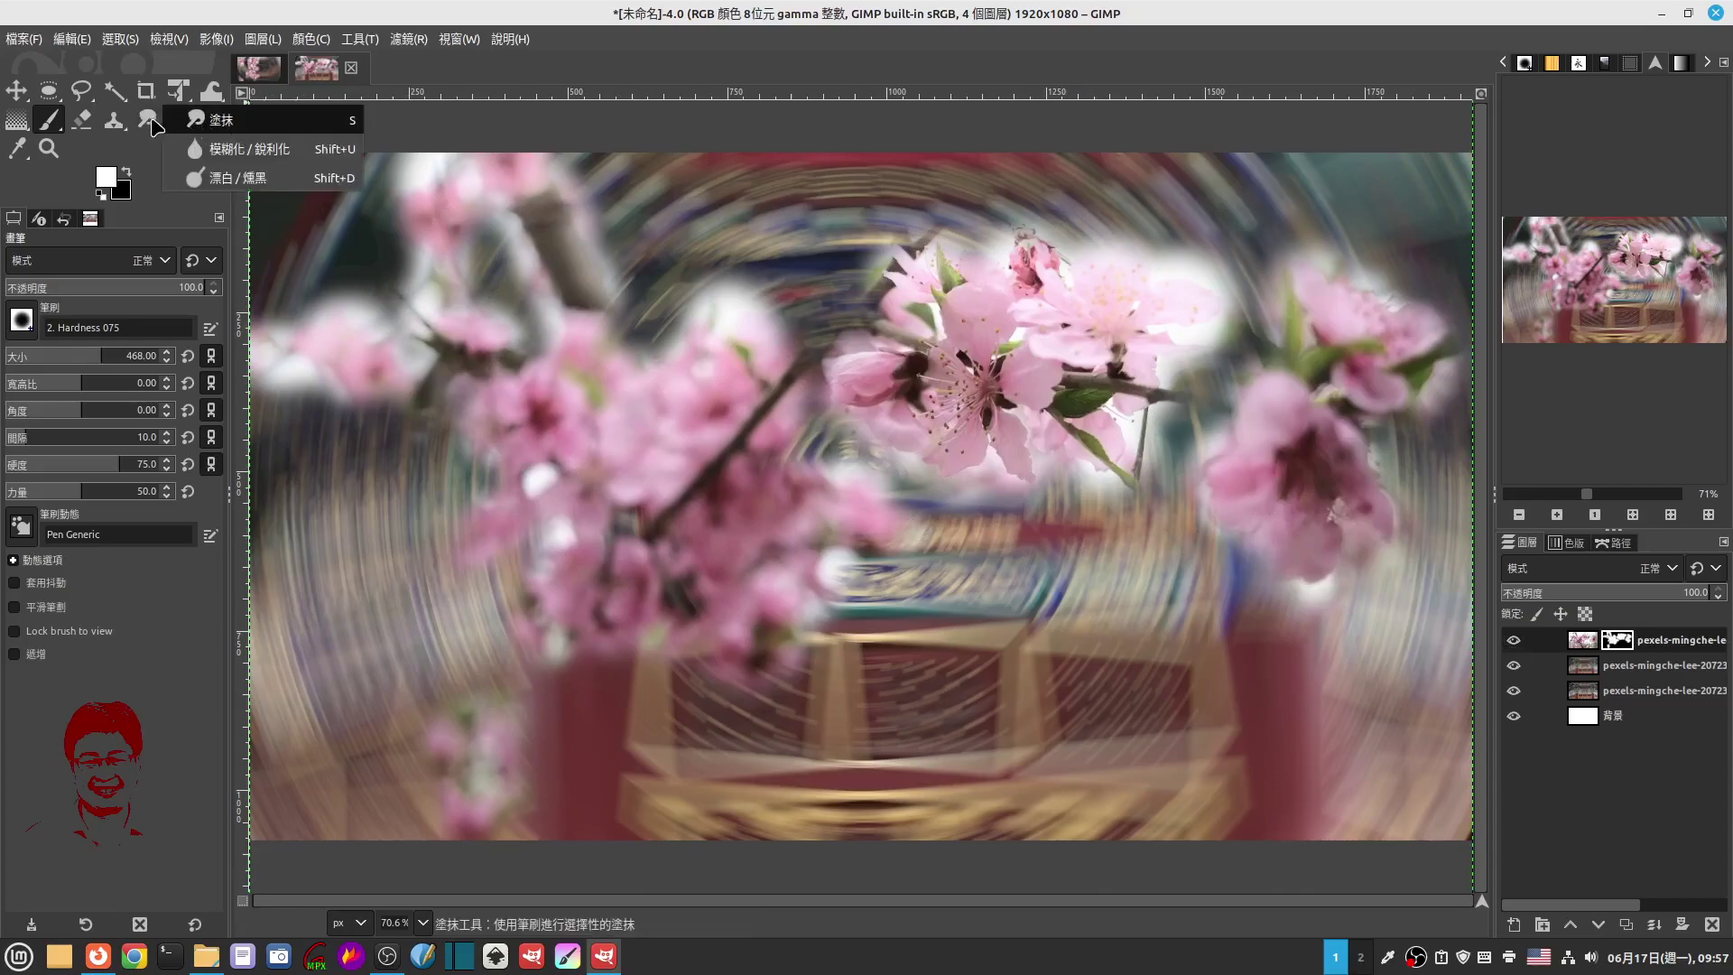
key("Escape")
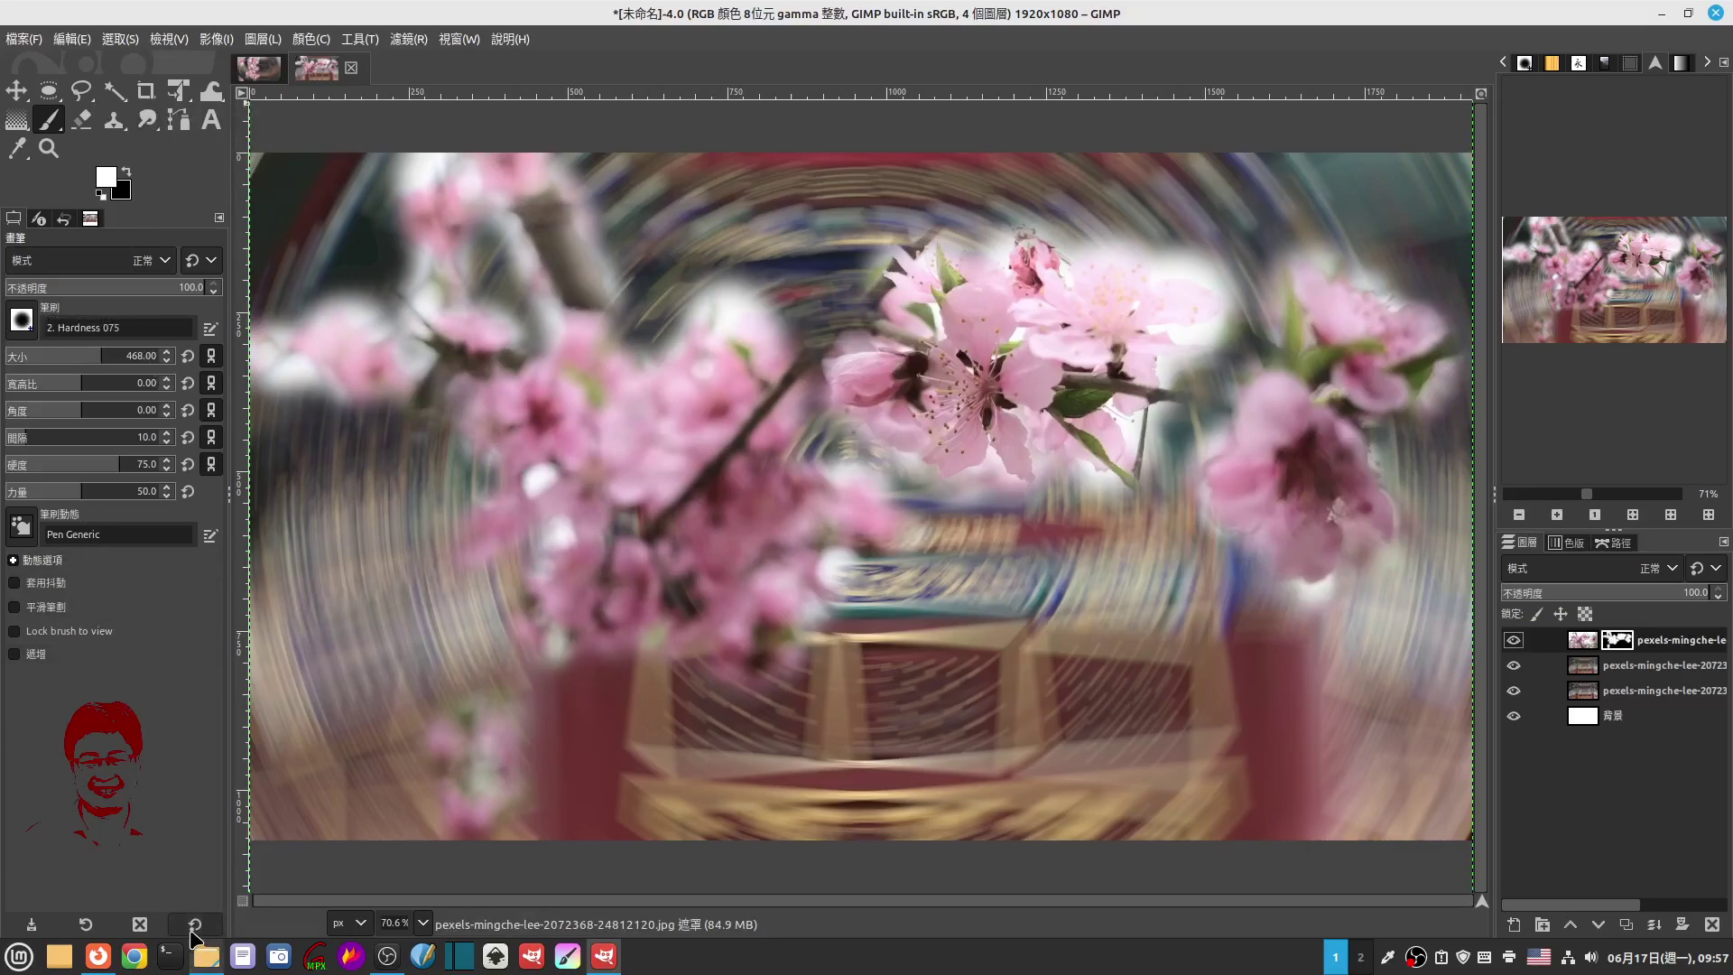
left_click(195, 923)
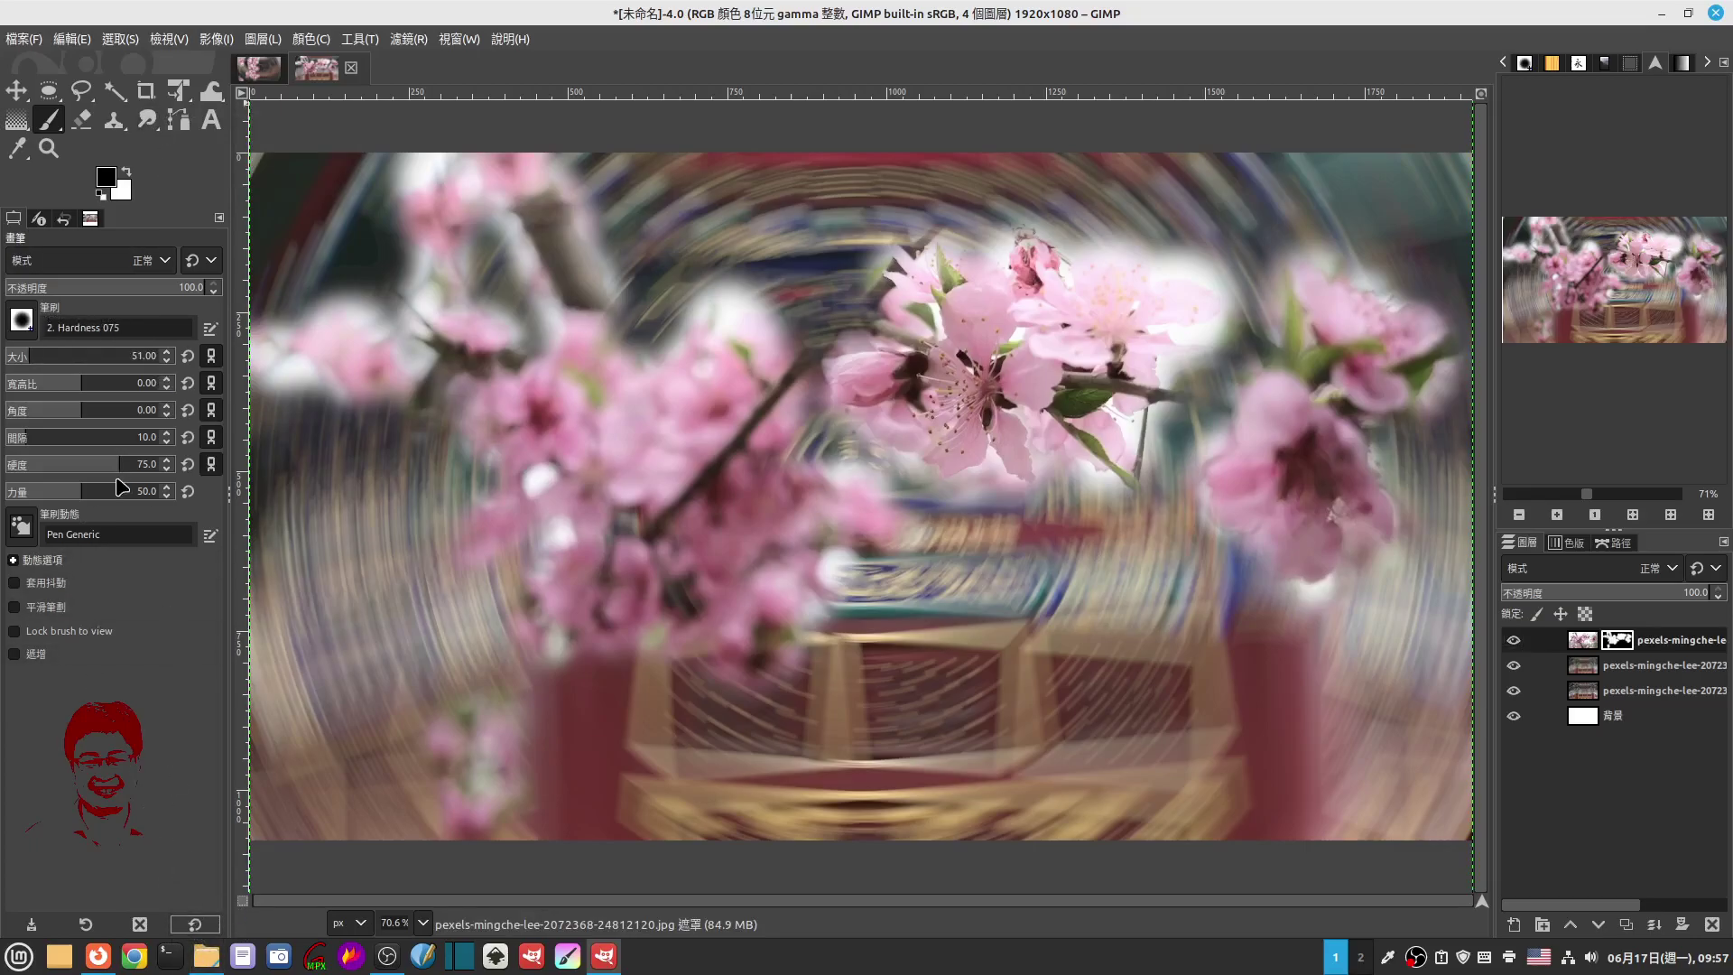
left_click_drag(75, 366, 126, 365)
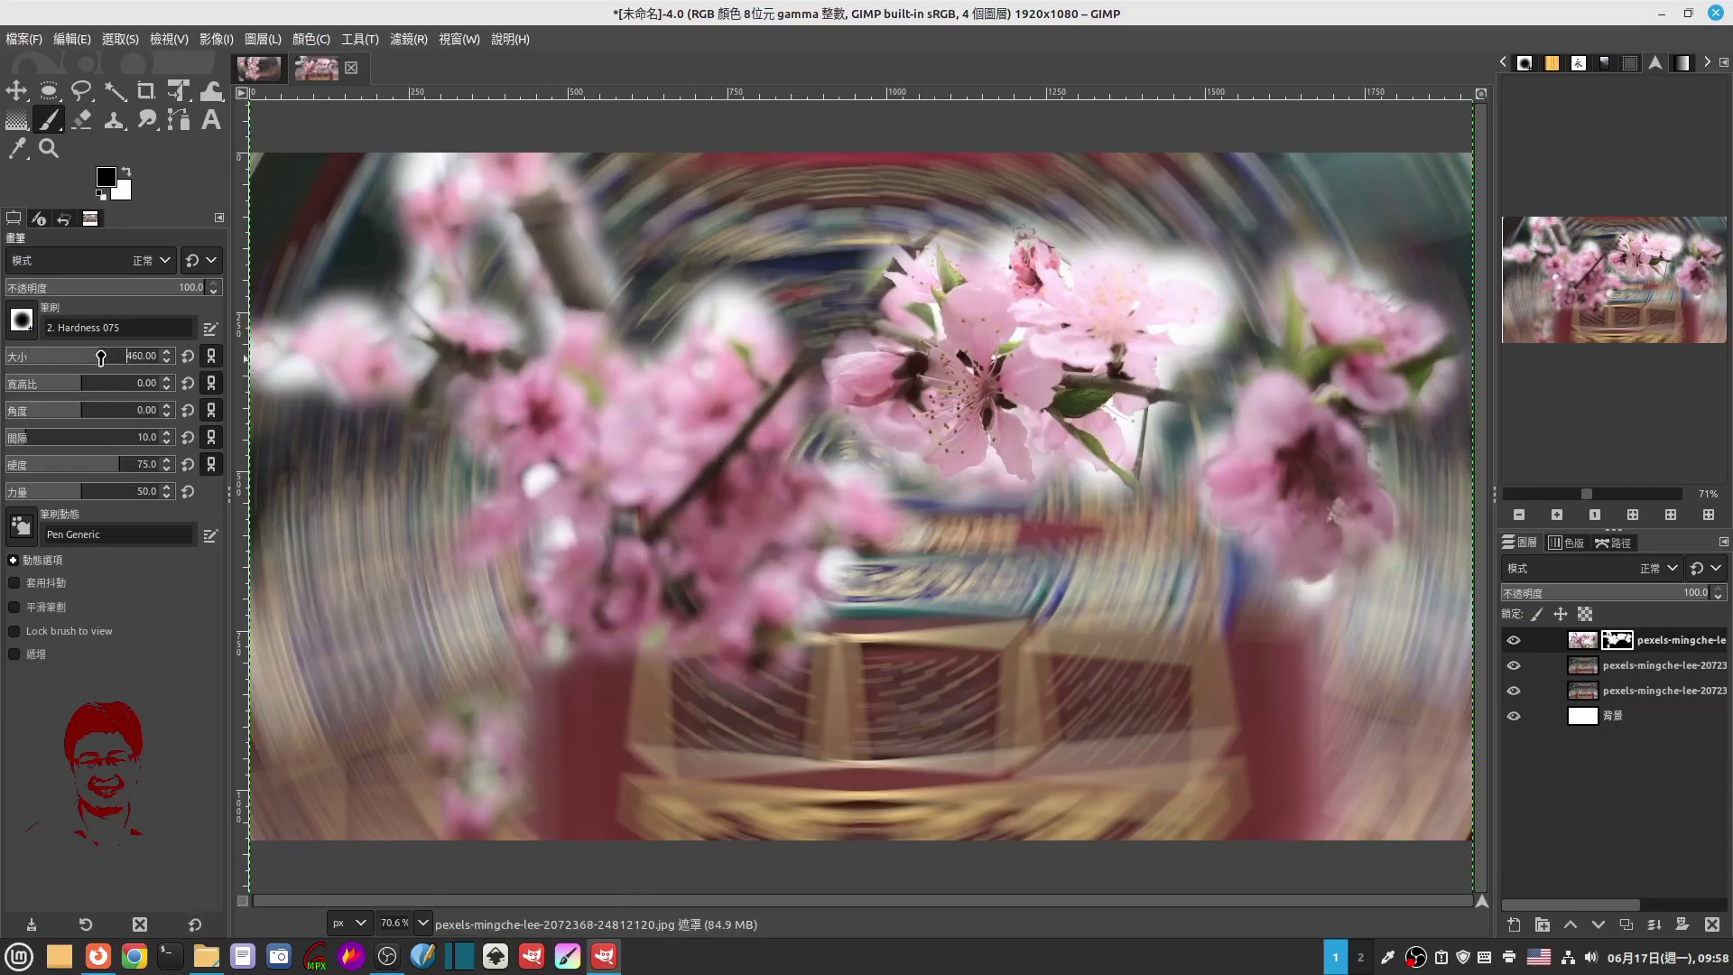
left_click_drag(102, 361, 144, 360)
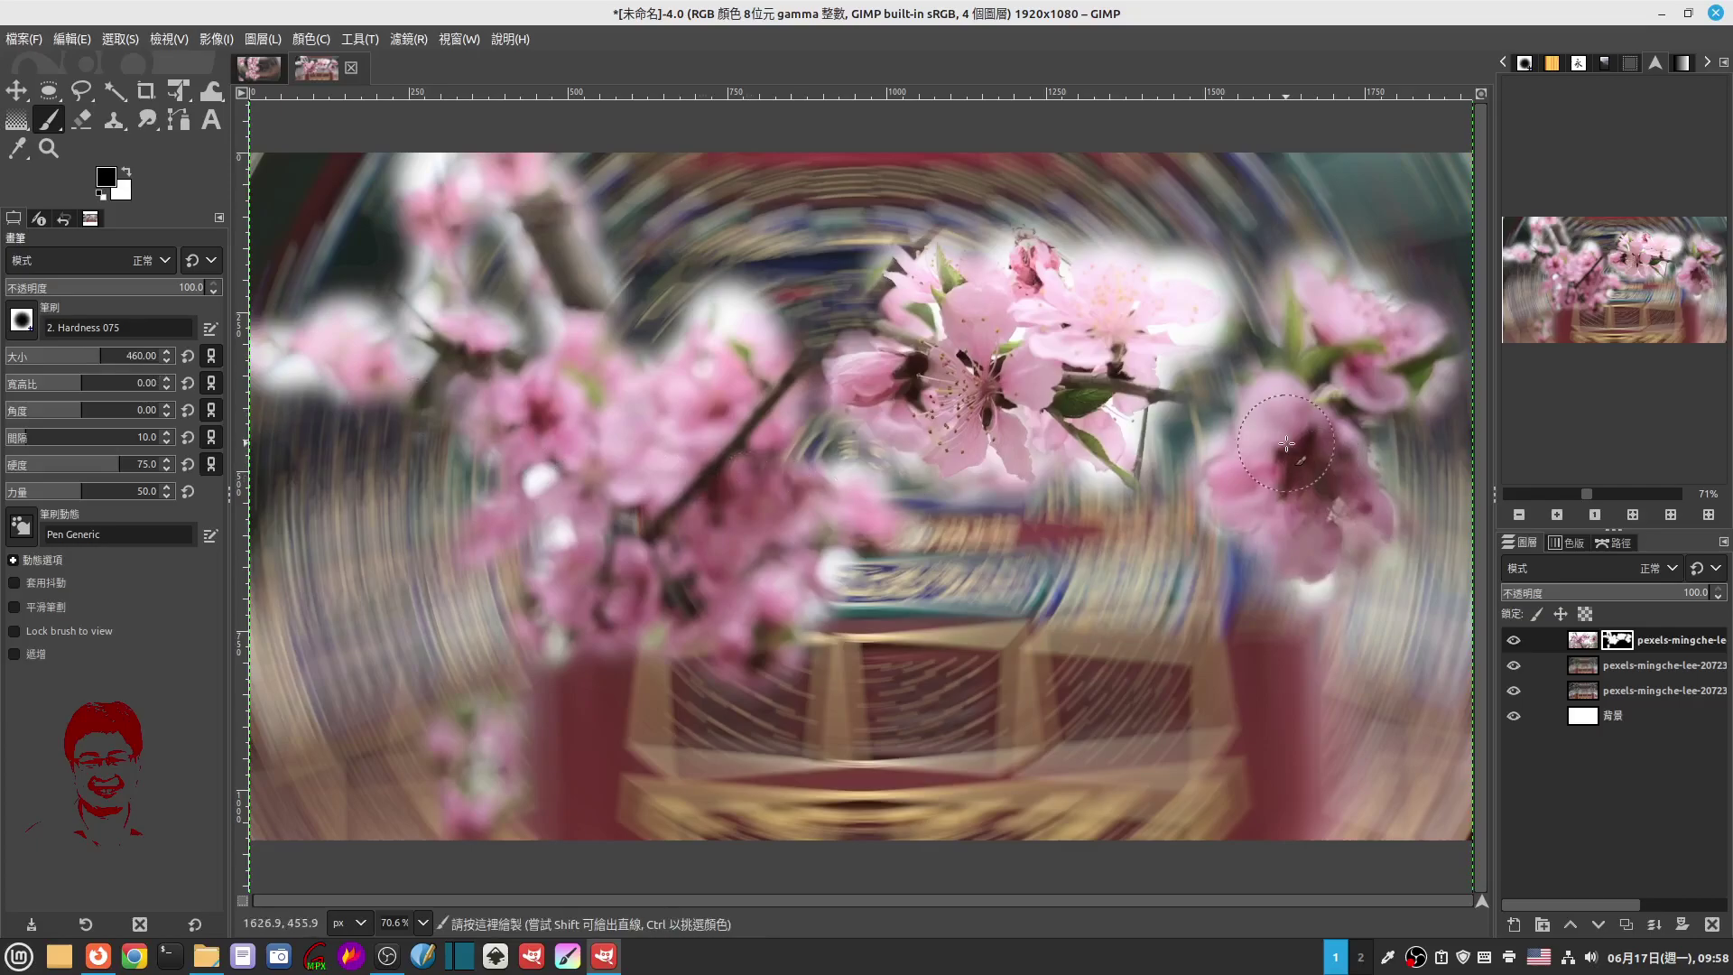
Step: Paint over the right-hand blossom on both the layer mask and the layer image
left_click_drag(1286, 435, 1309, 456)
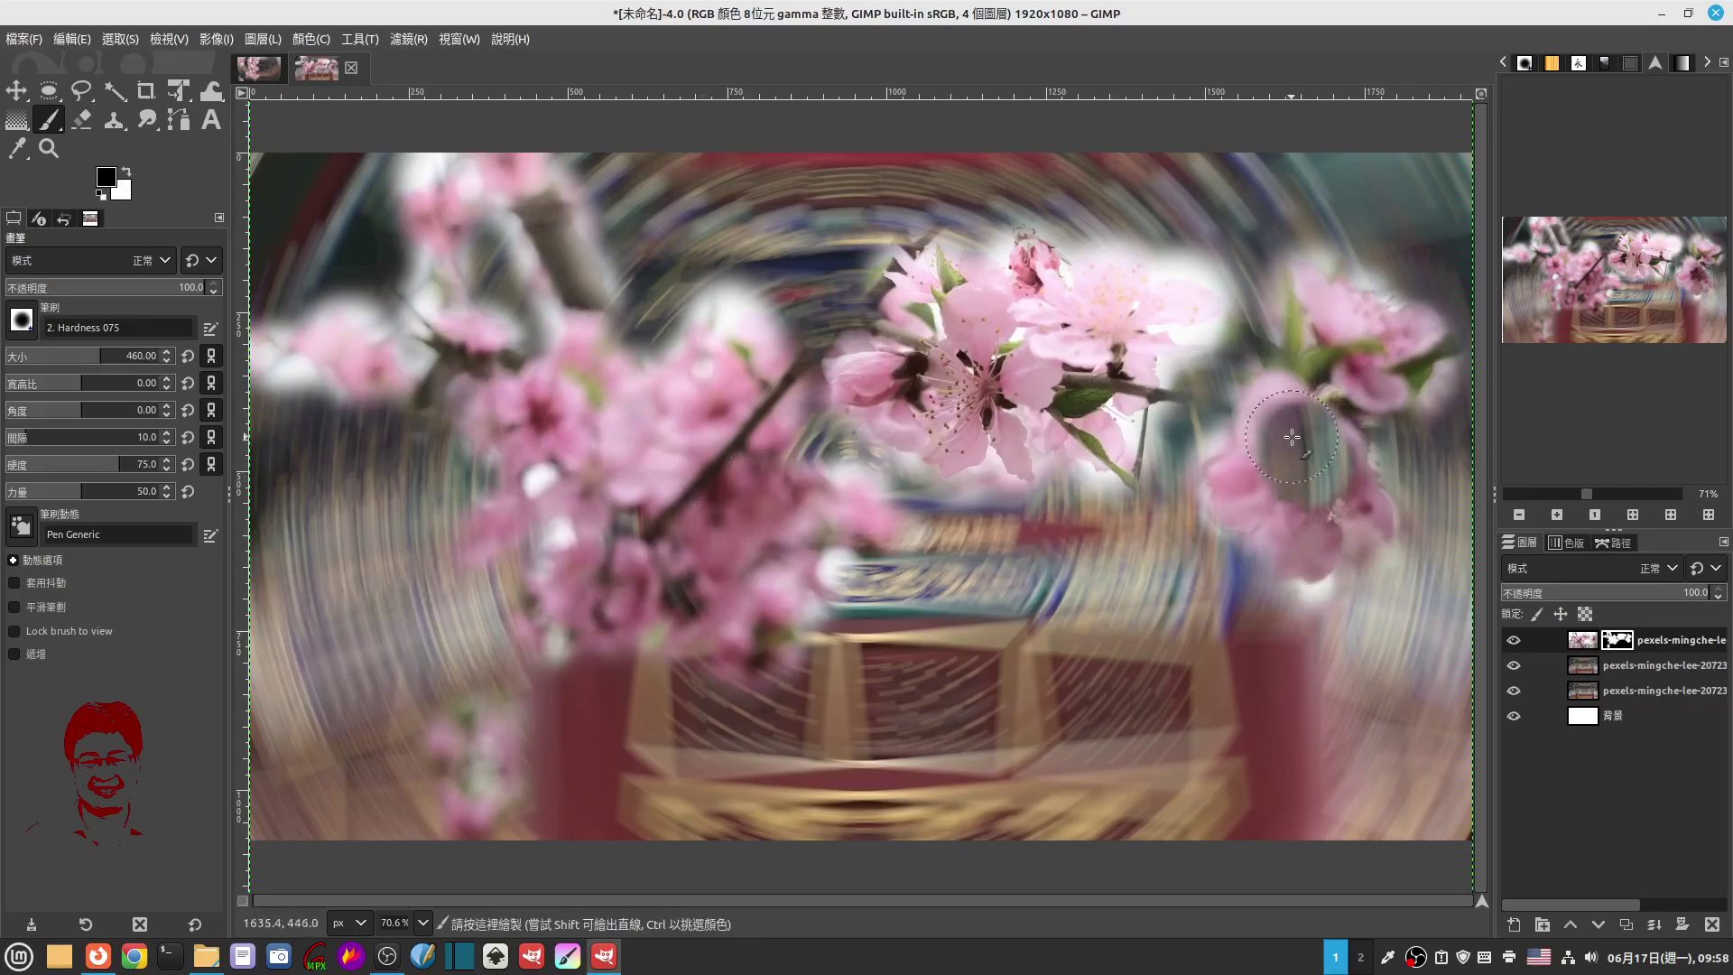
left_click(1583, 643)
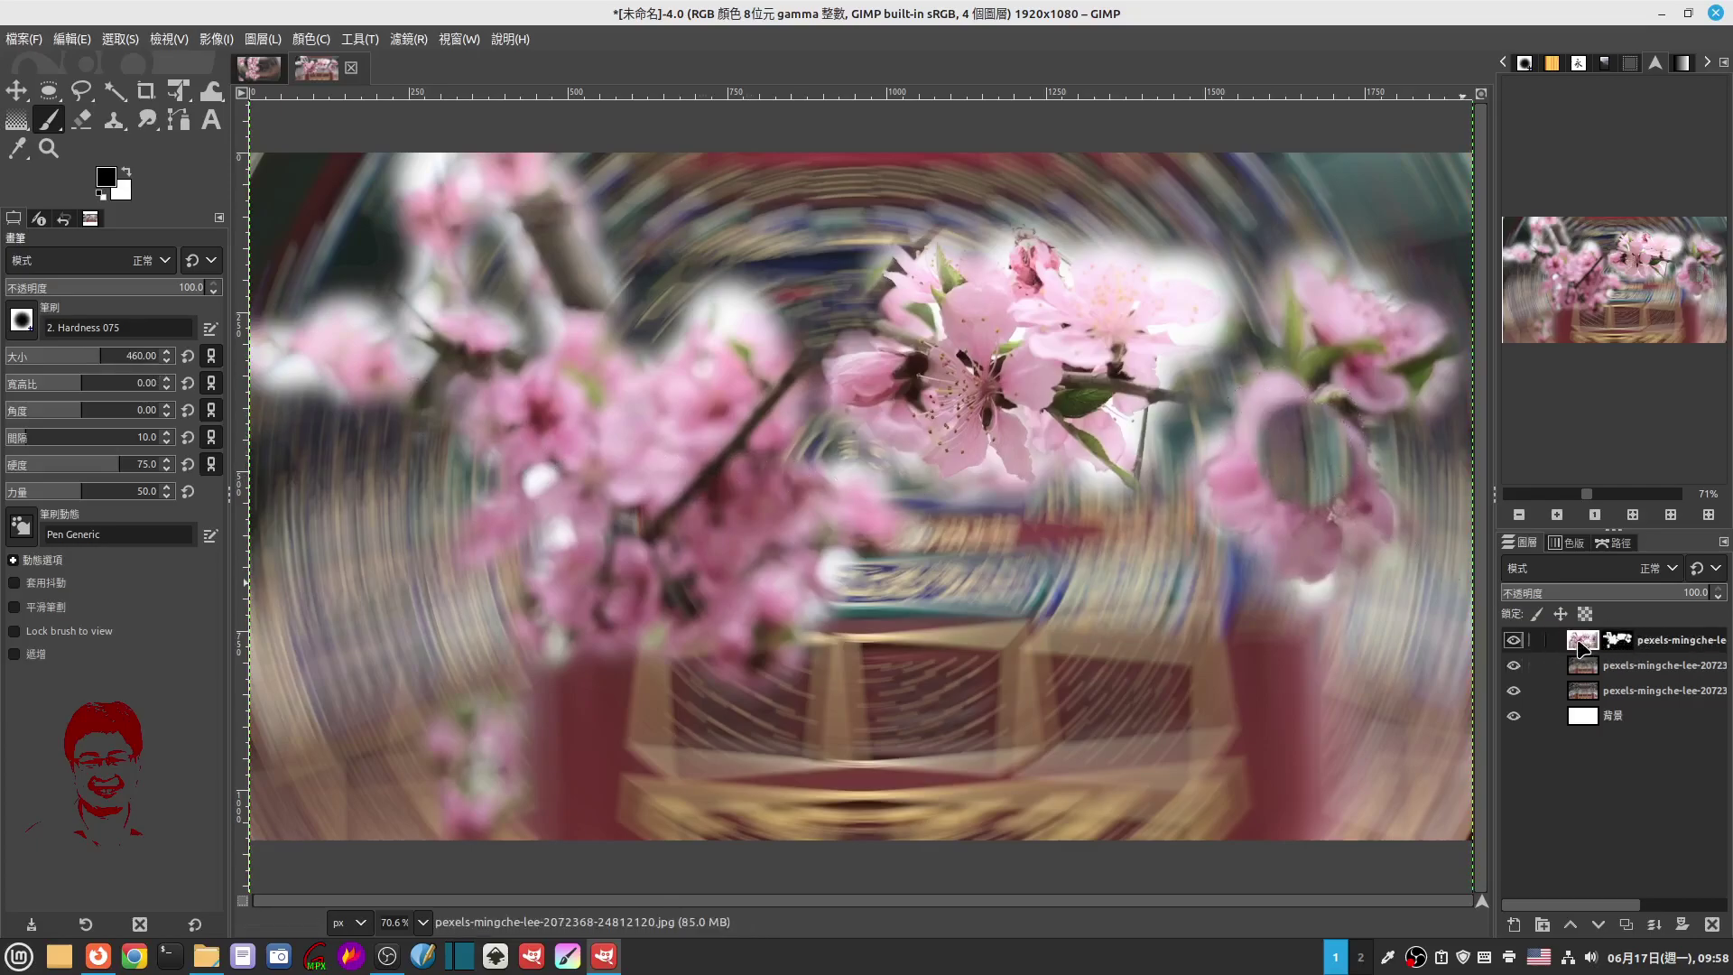
left_click_drag(1330, 298, 1384, 318)
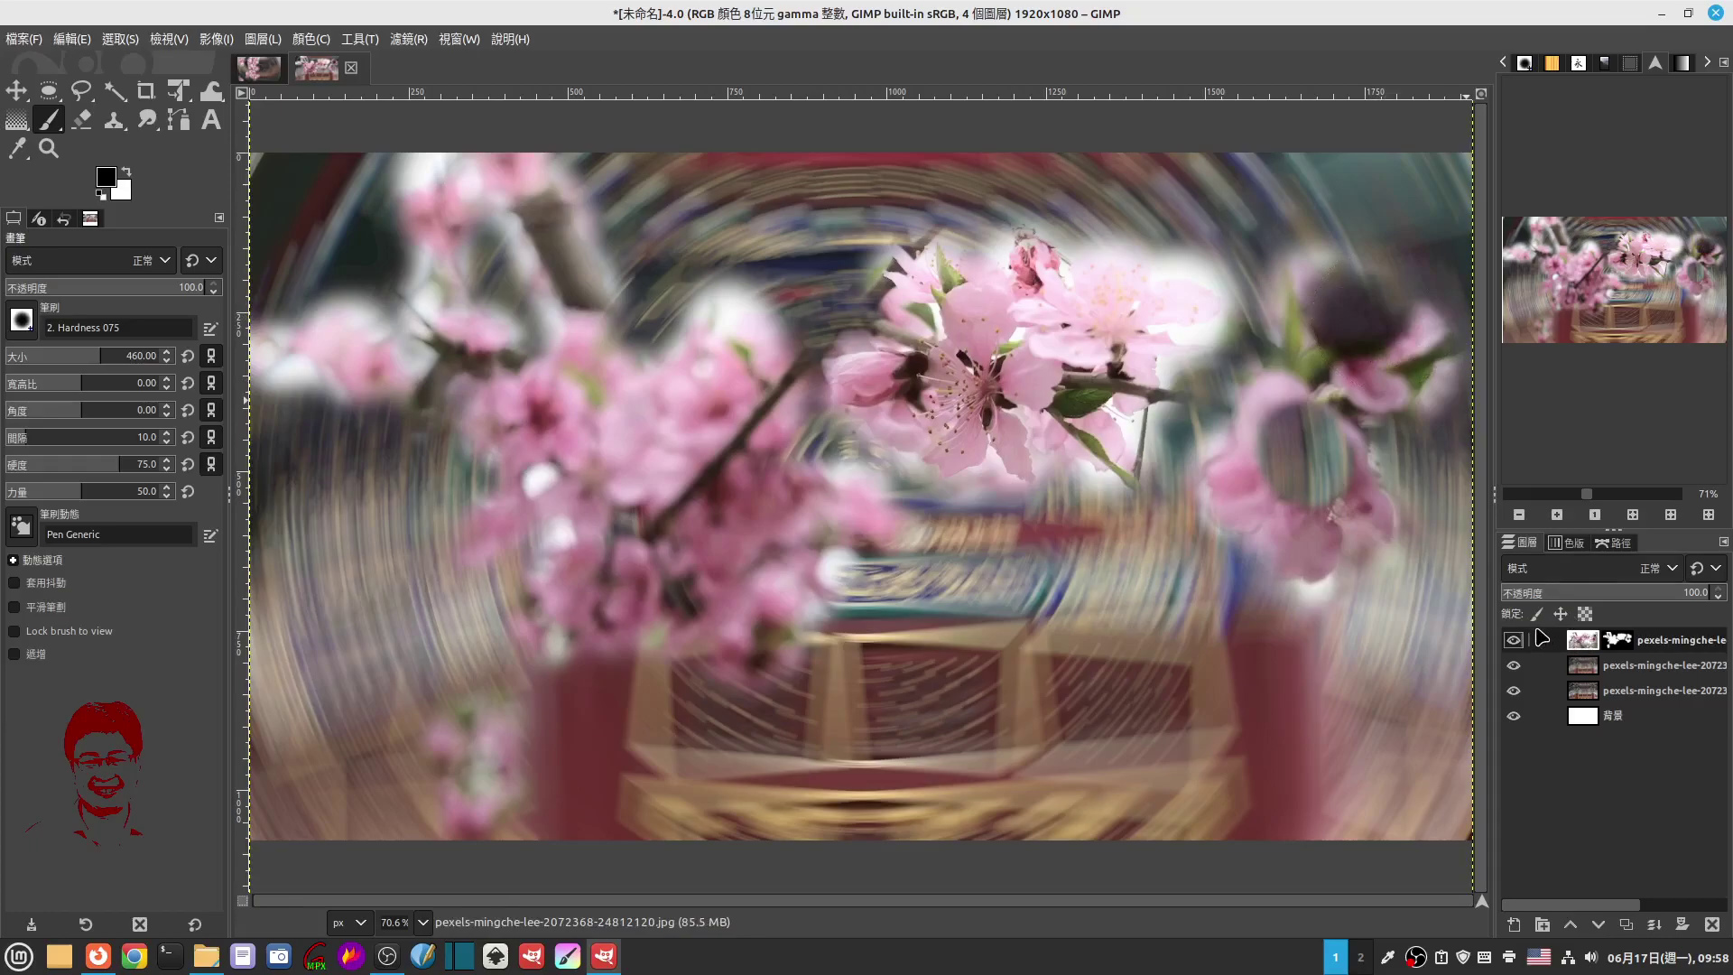
left_click(148, 120)
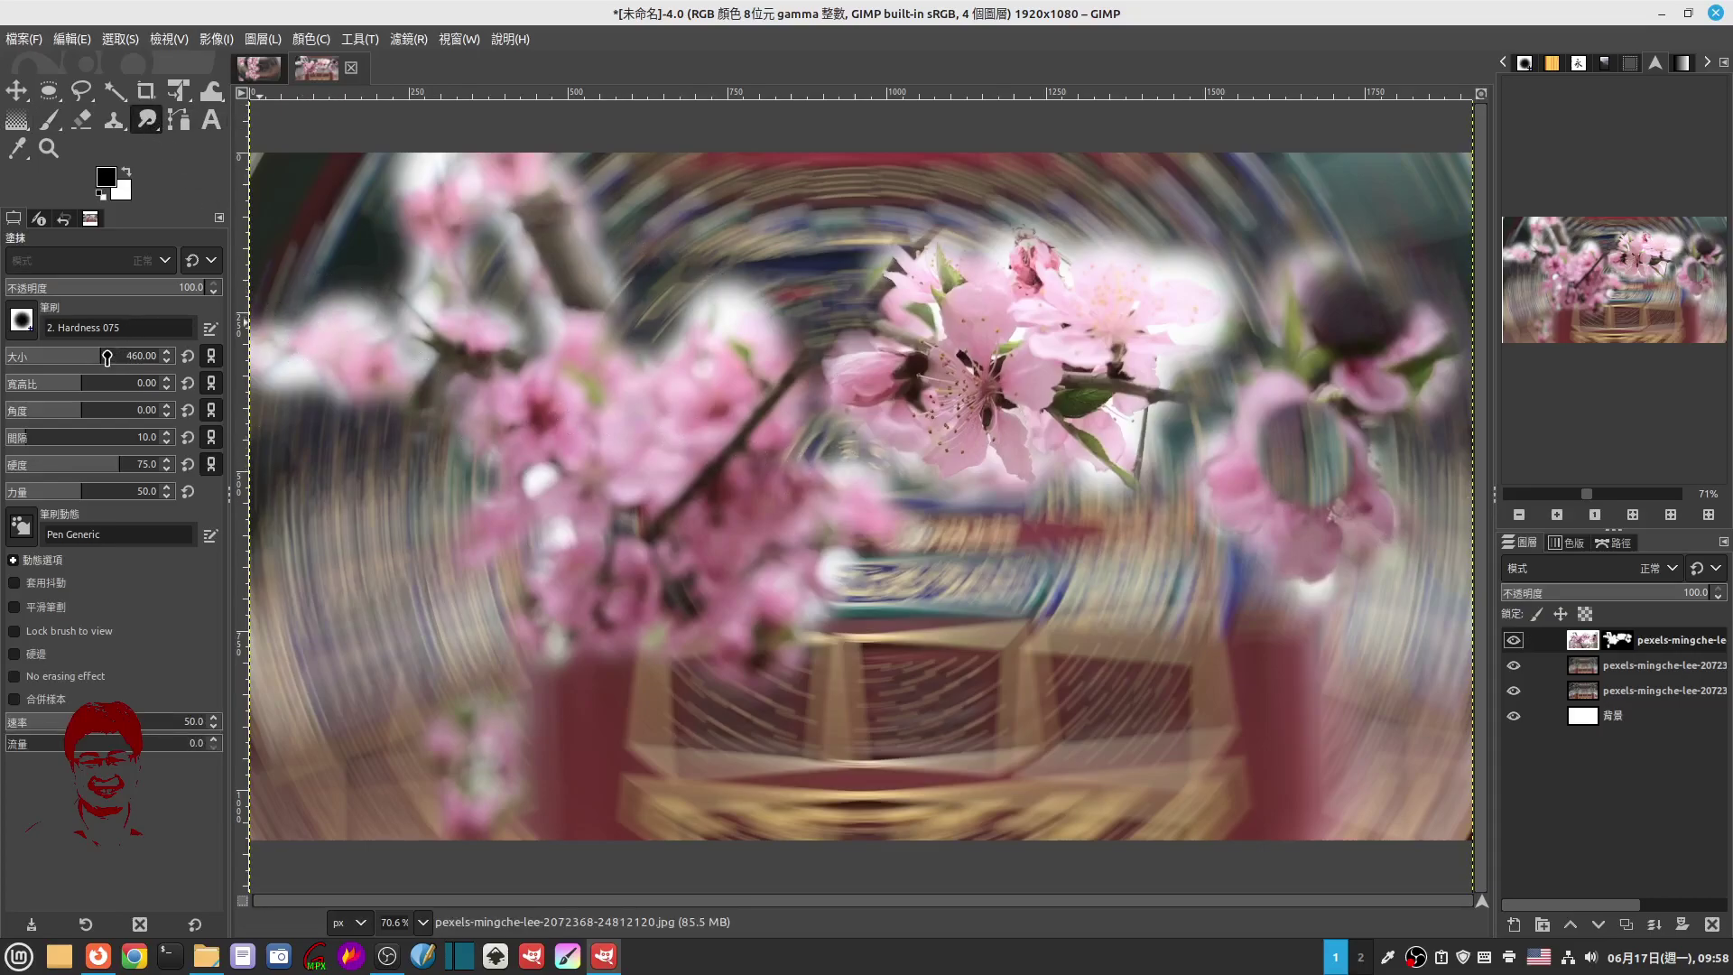
Step: Smudge the blossoms at left-centre, lower left and along the top edge
left_click(726, 434)
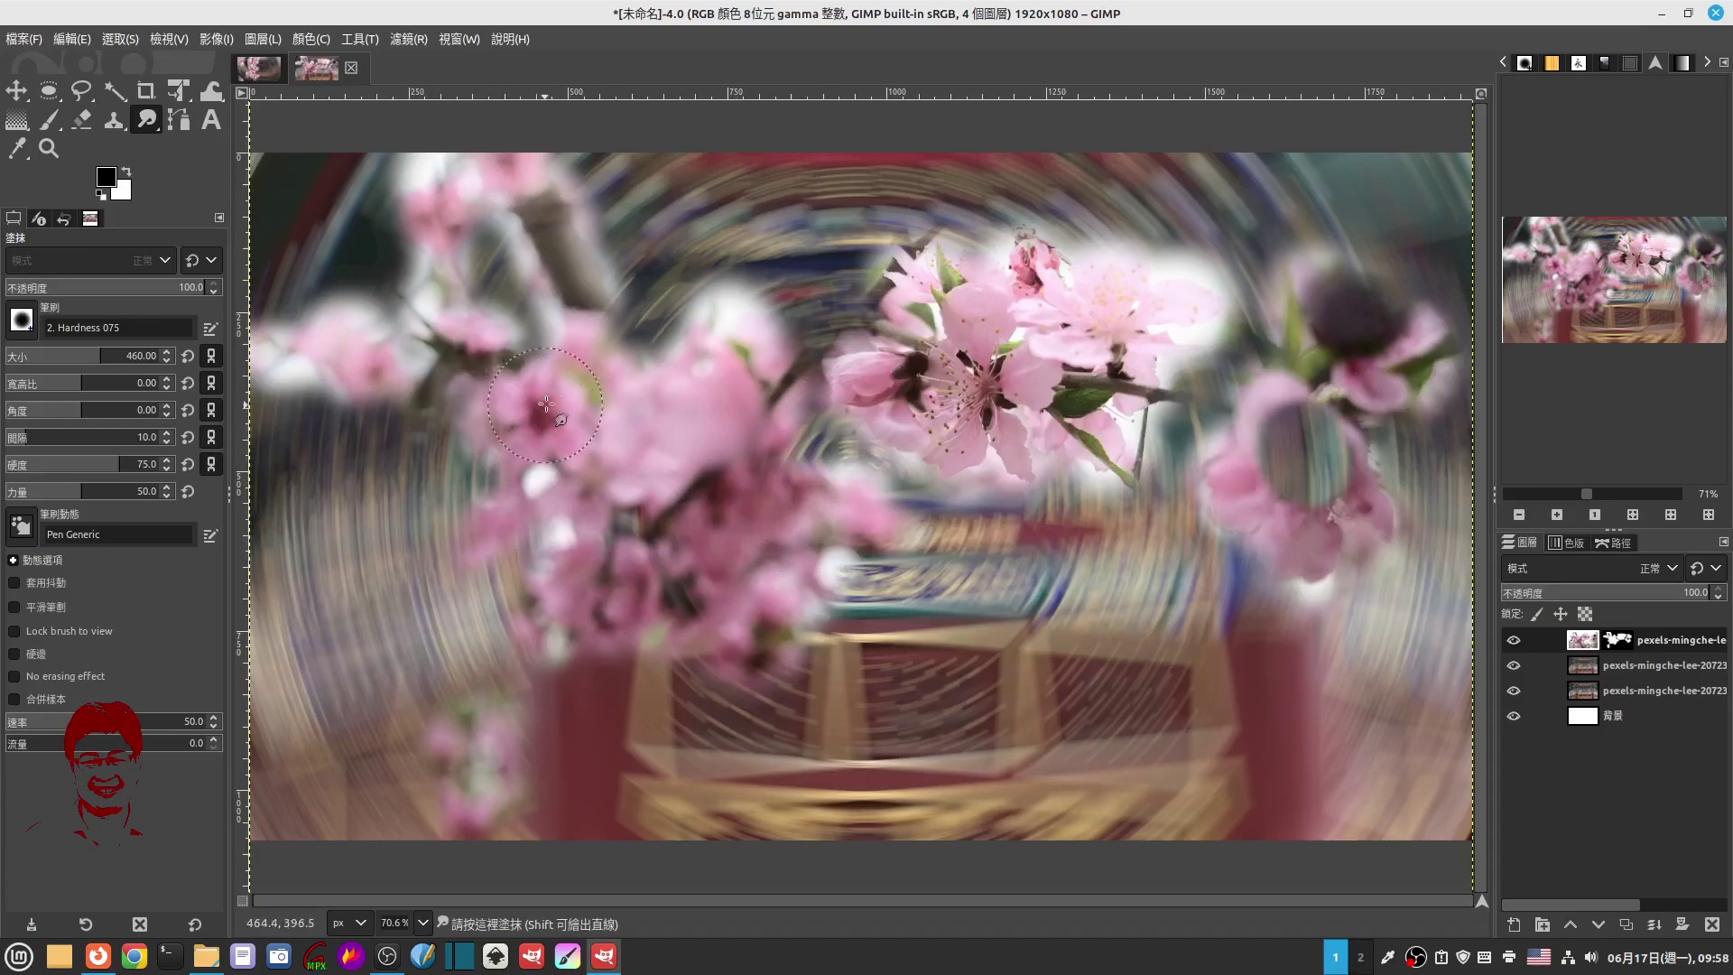
left_click_drag(546, 404, 542, 451)
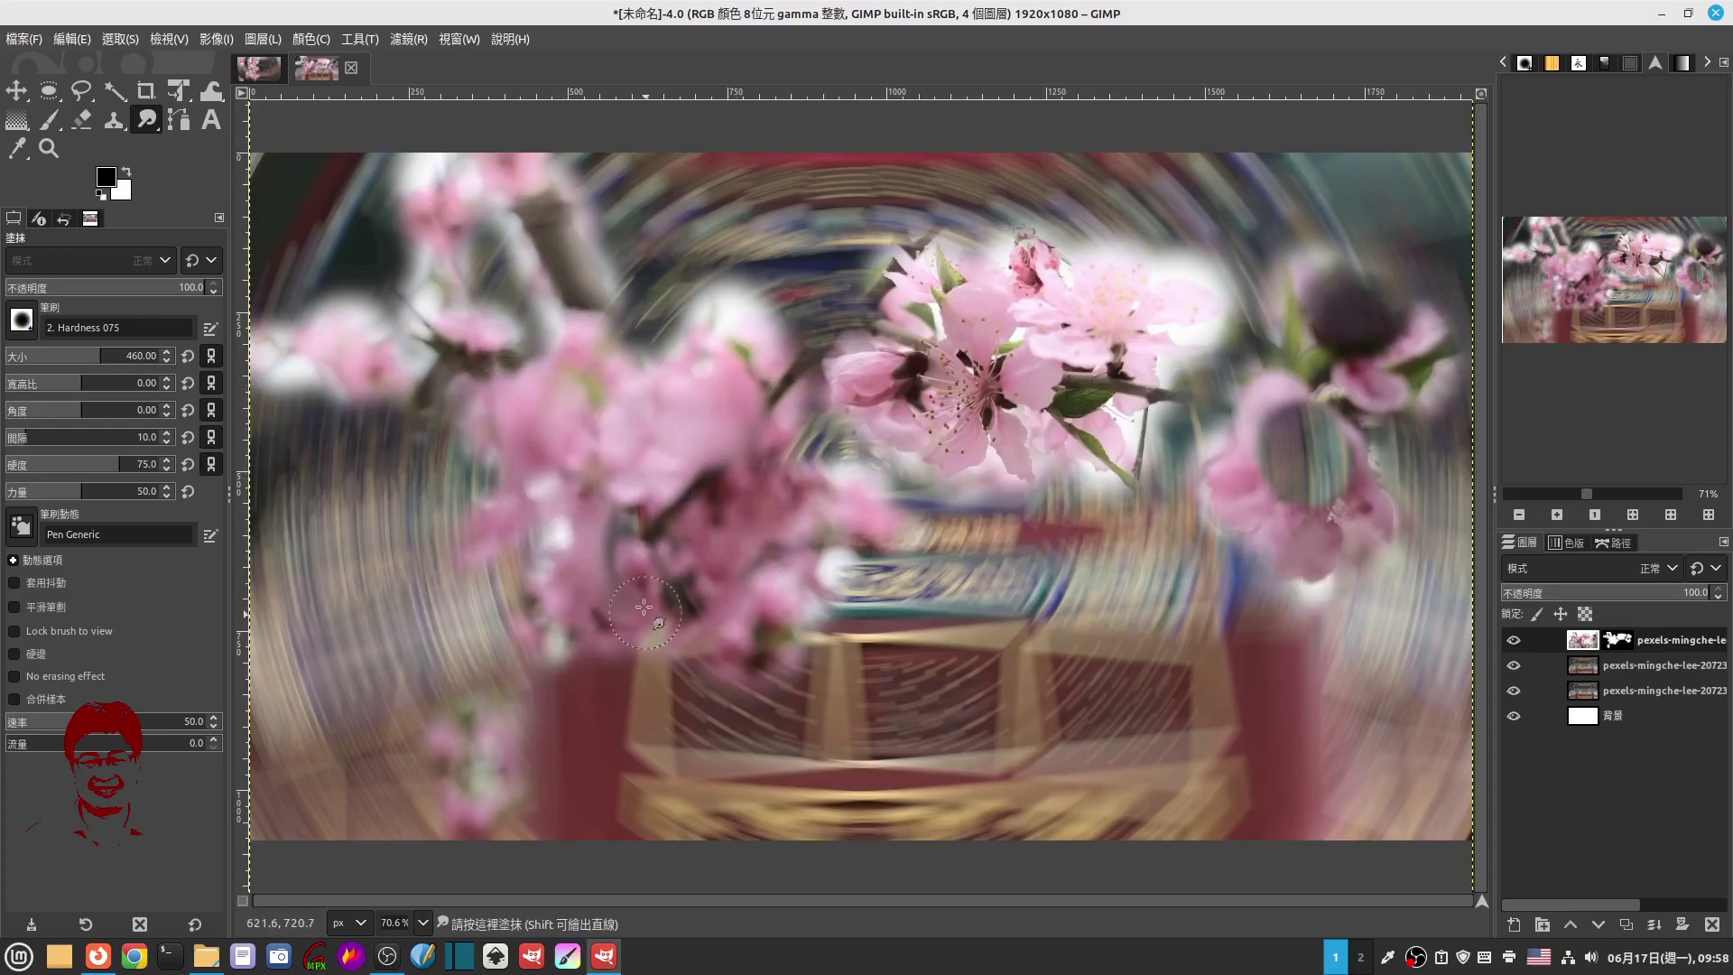
left_click_drag(720, 507, 740, 589)
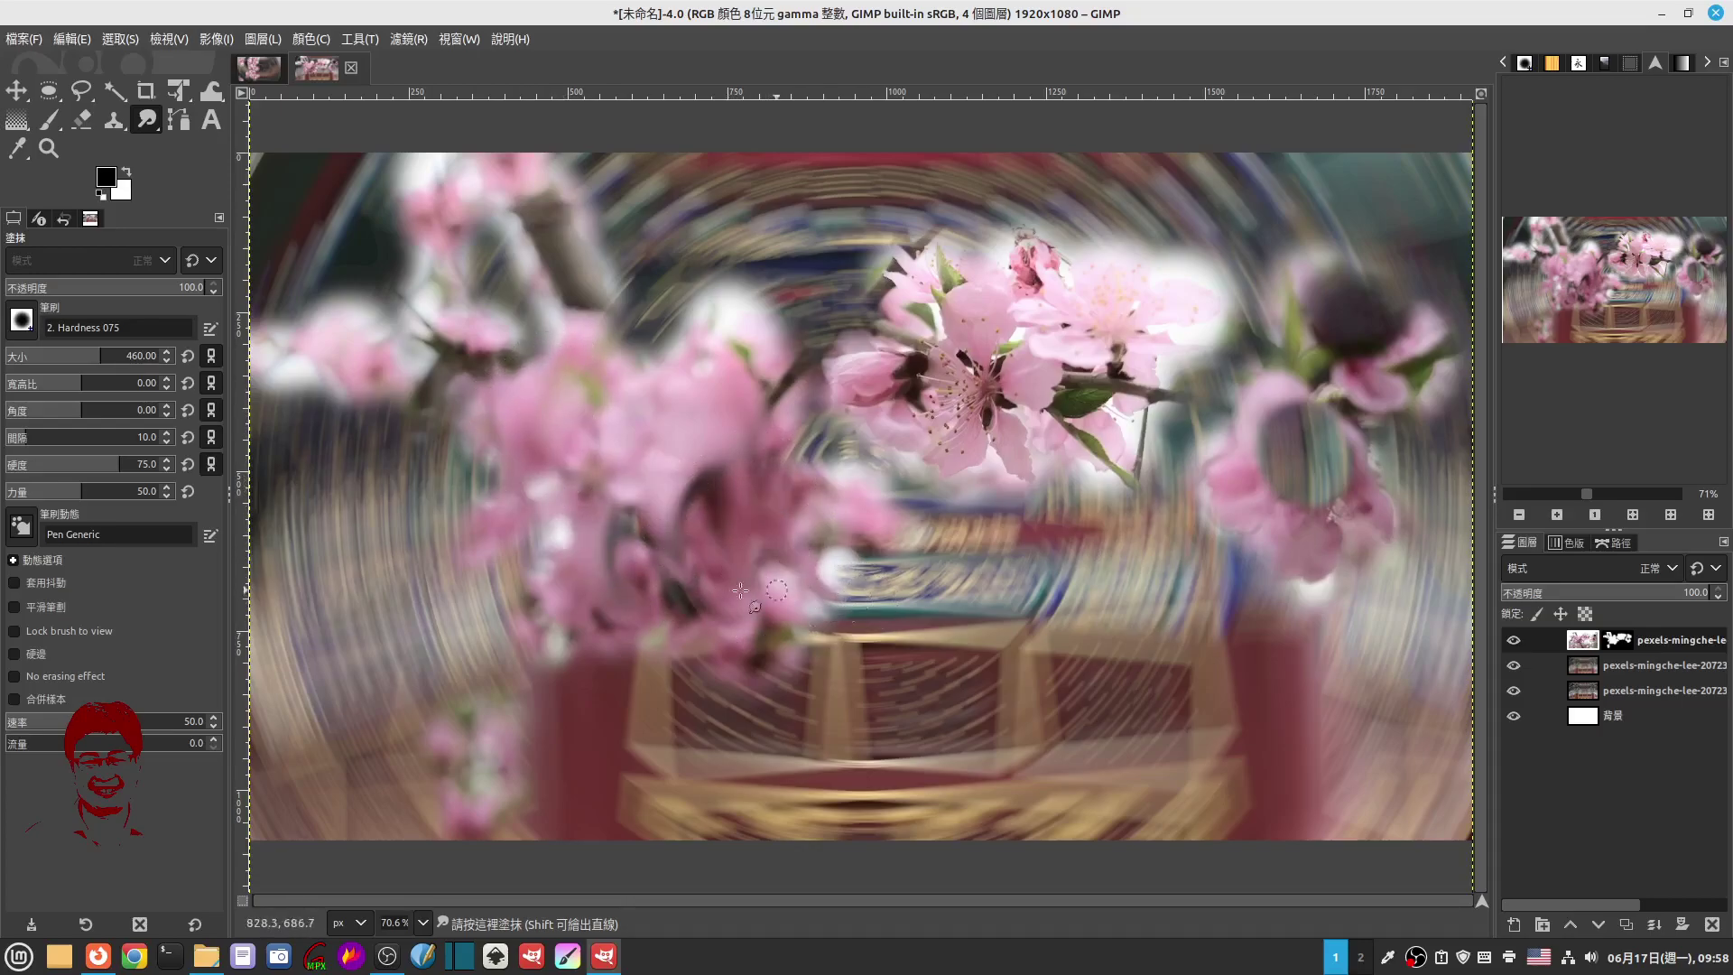
left_click_drag(474, 753, 456, 794)
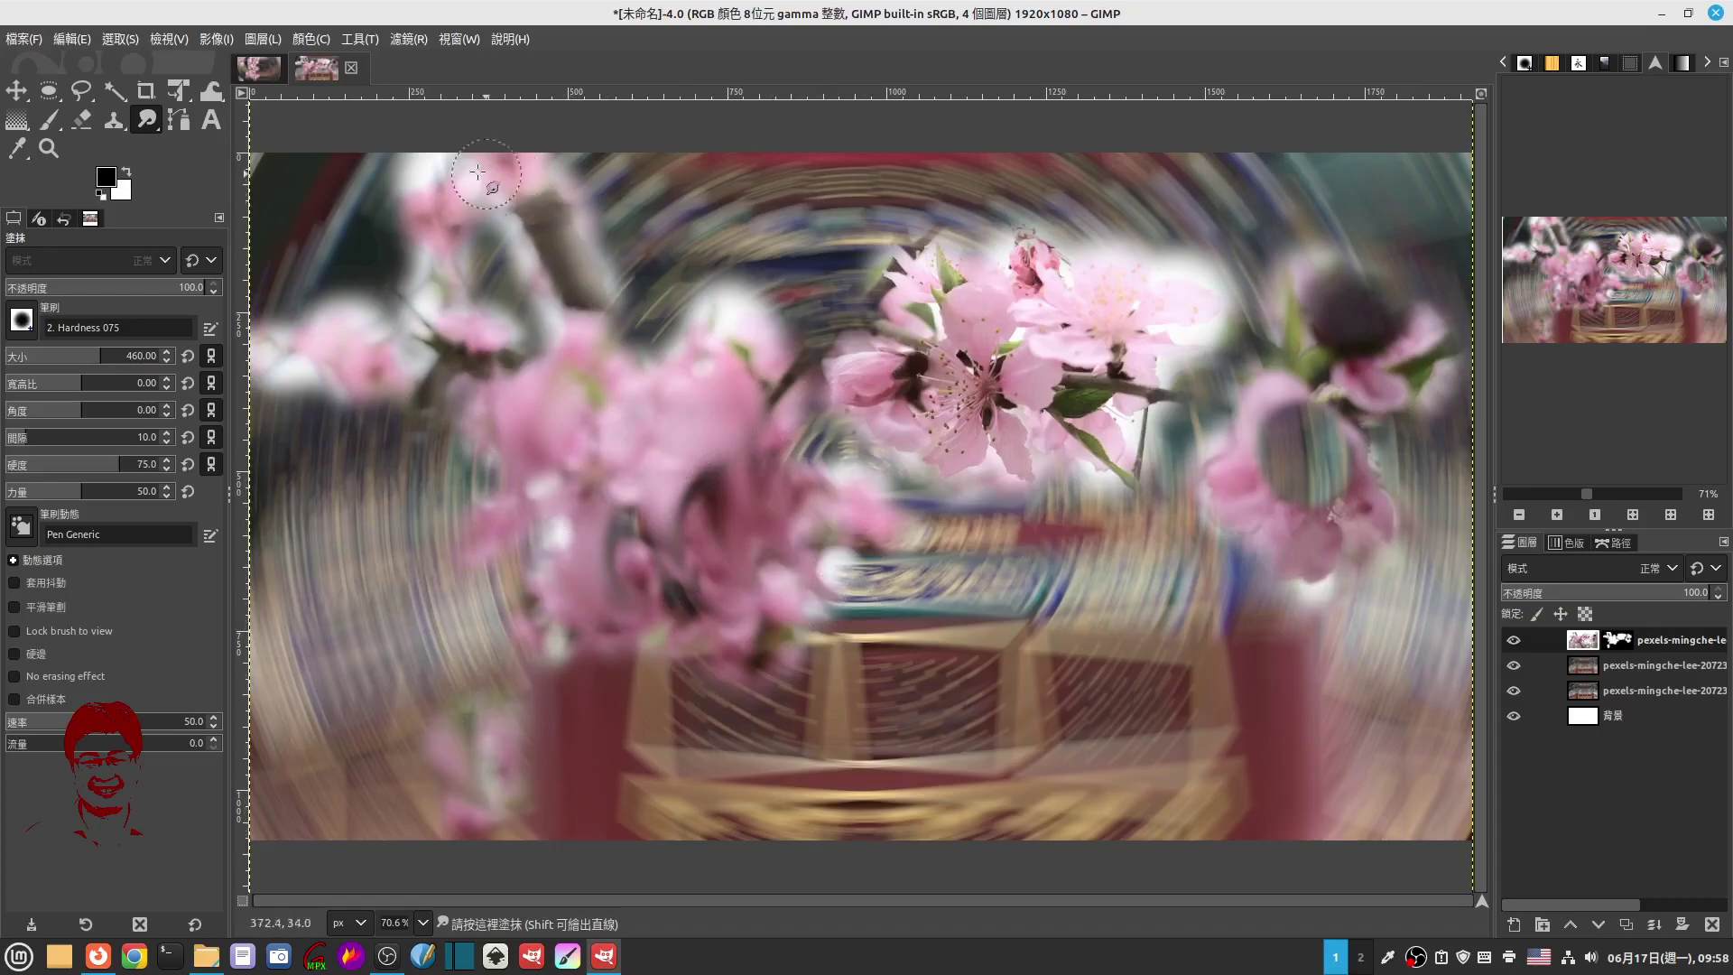
left_click_drag(478, 172, 433, 207)
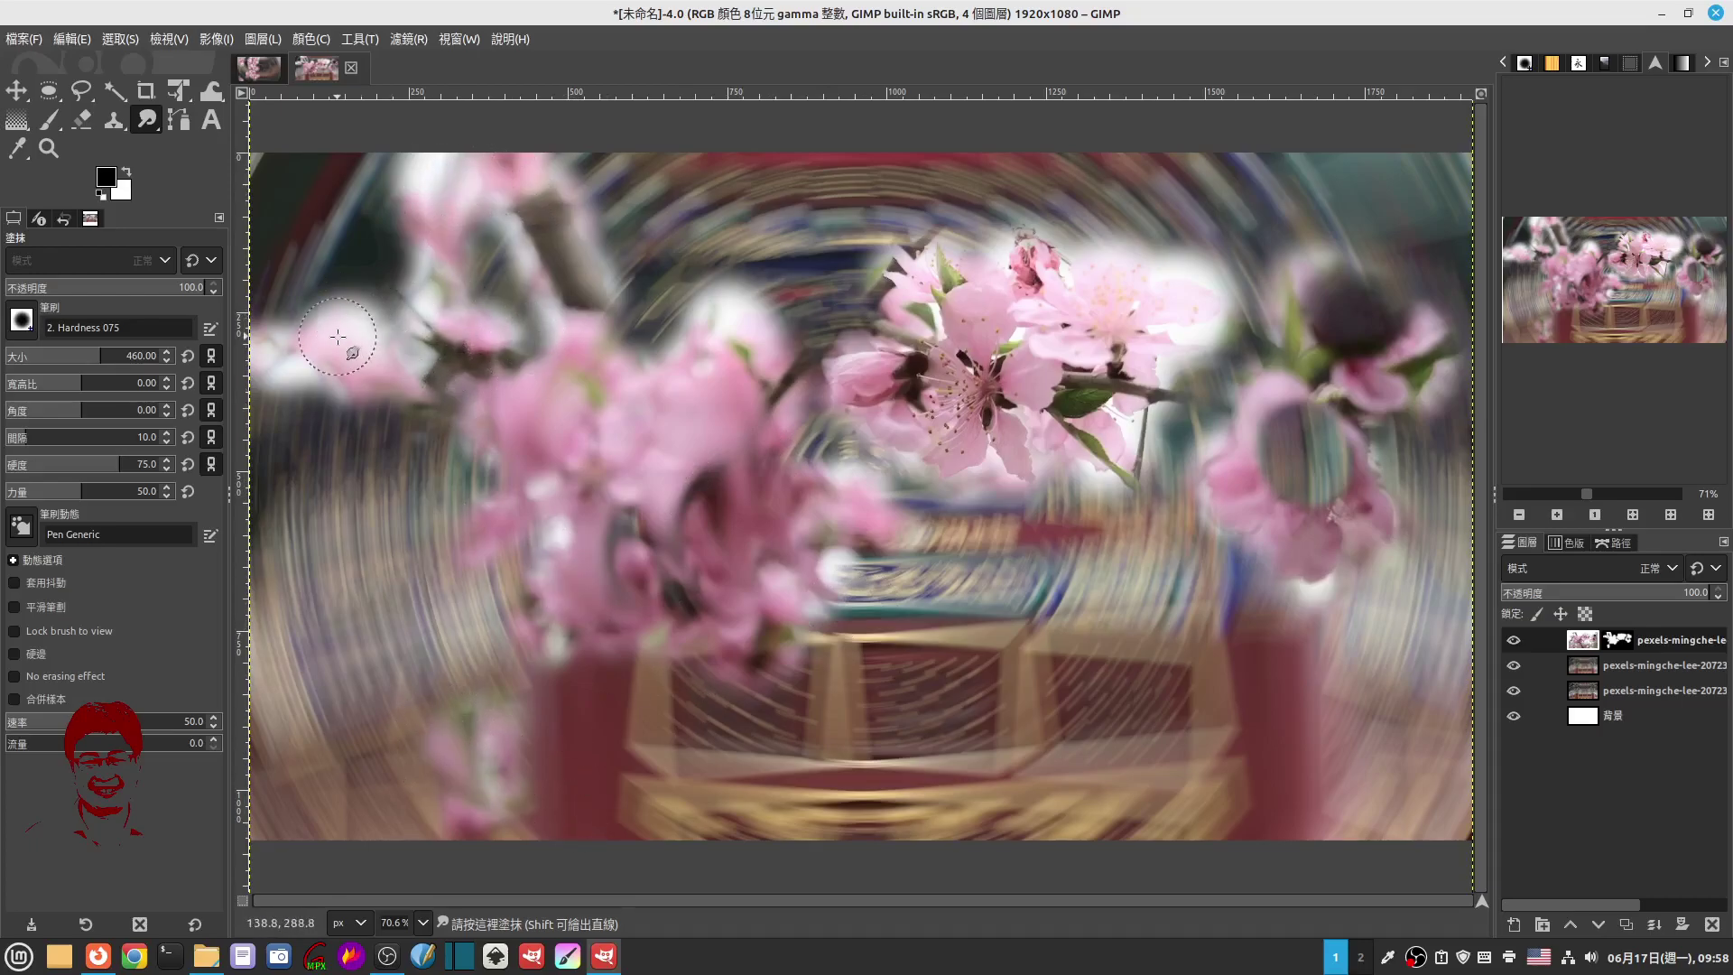
Step: Smear the upper-left and right blossom edges, then hide the swirl and flower layers
left_click_drag(338, 337, 390, 422)
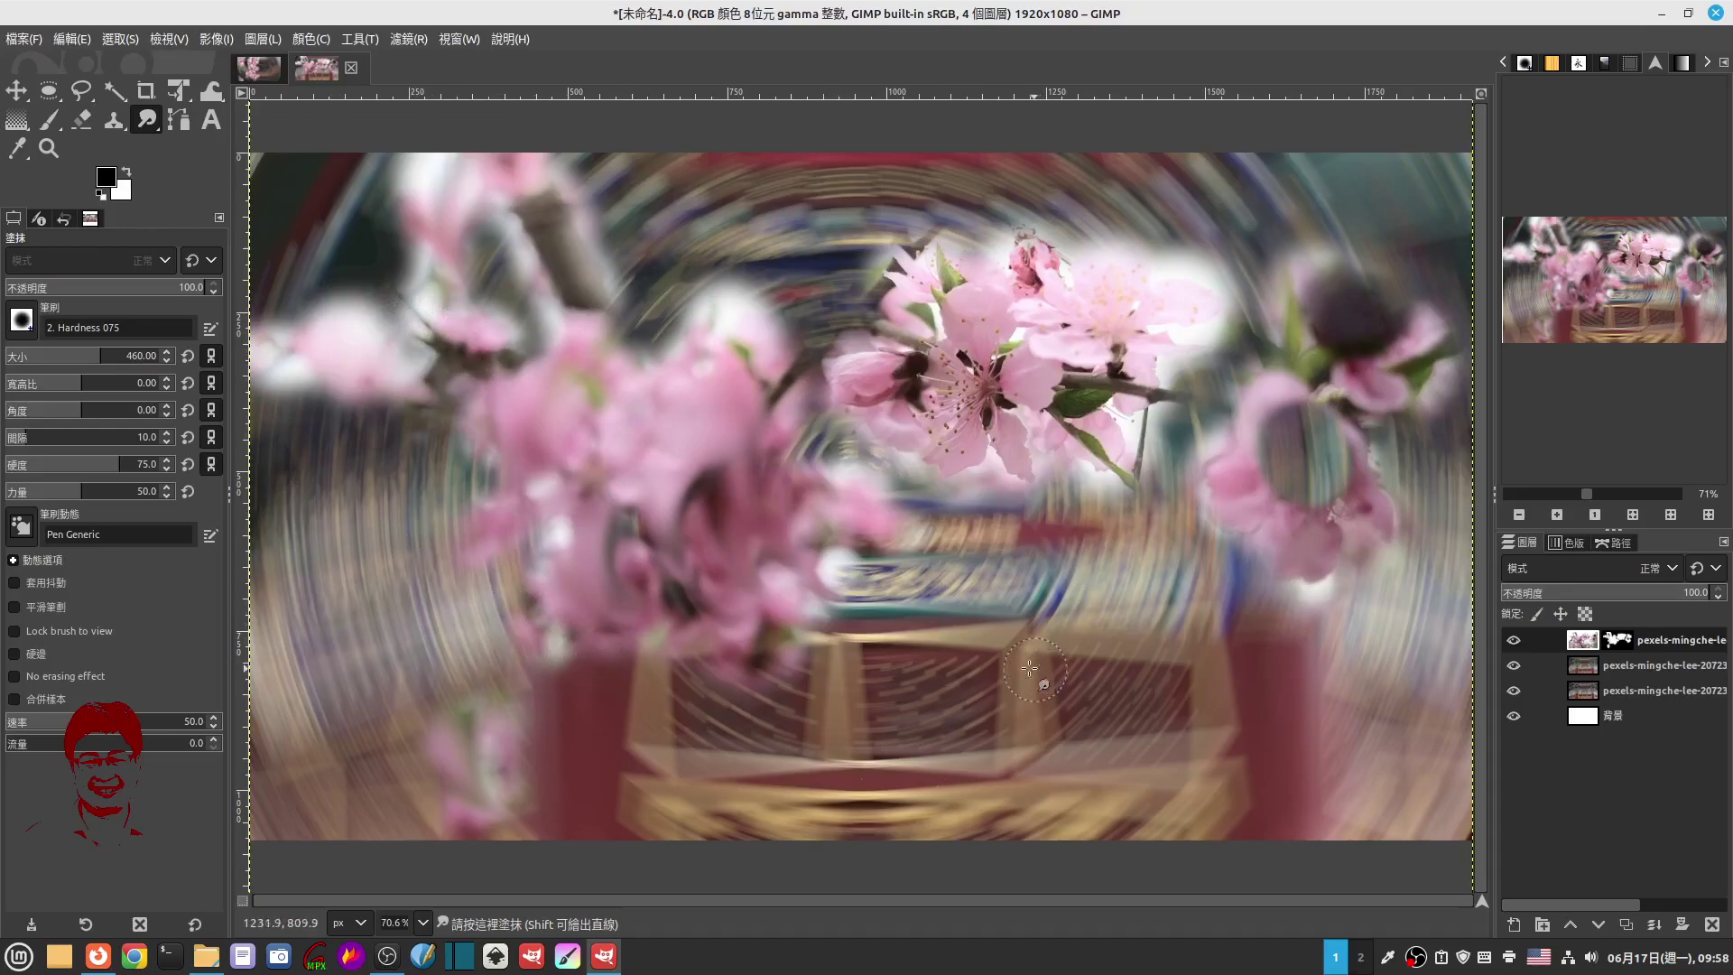
mouse_move(1386, 470)
left_mouse_down()
mouse_move(1281, 580)
mouse_move(1421, 352)
mouse_move(1300, 267)
mouse_move(1224, 490)
left_mouse_up()
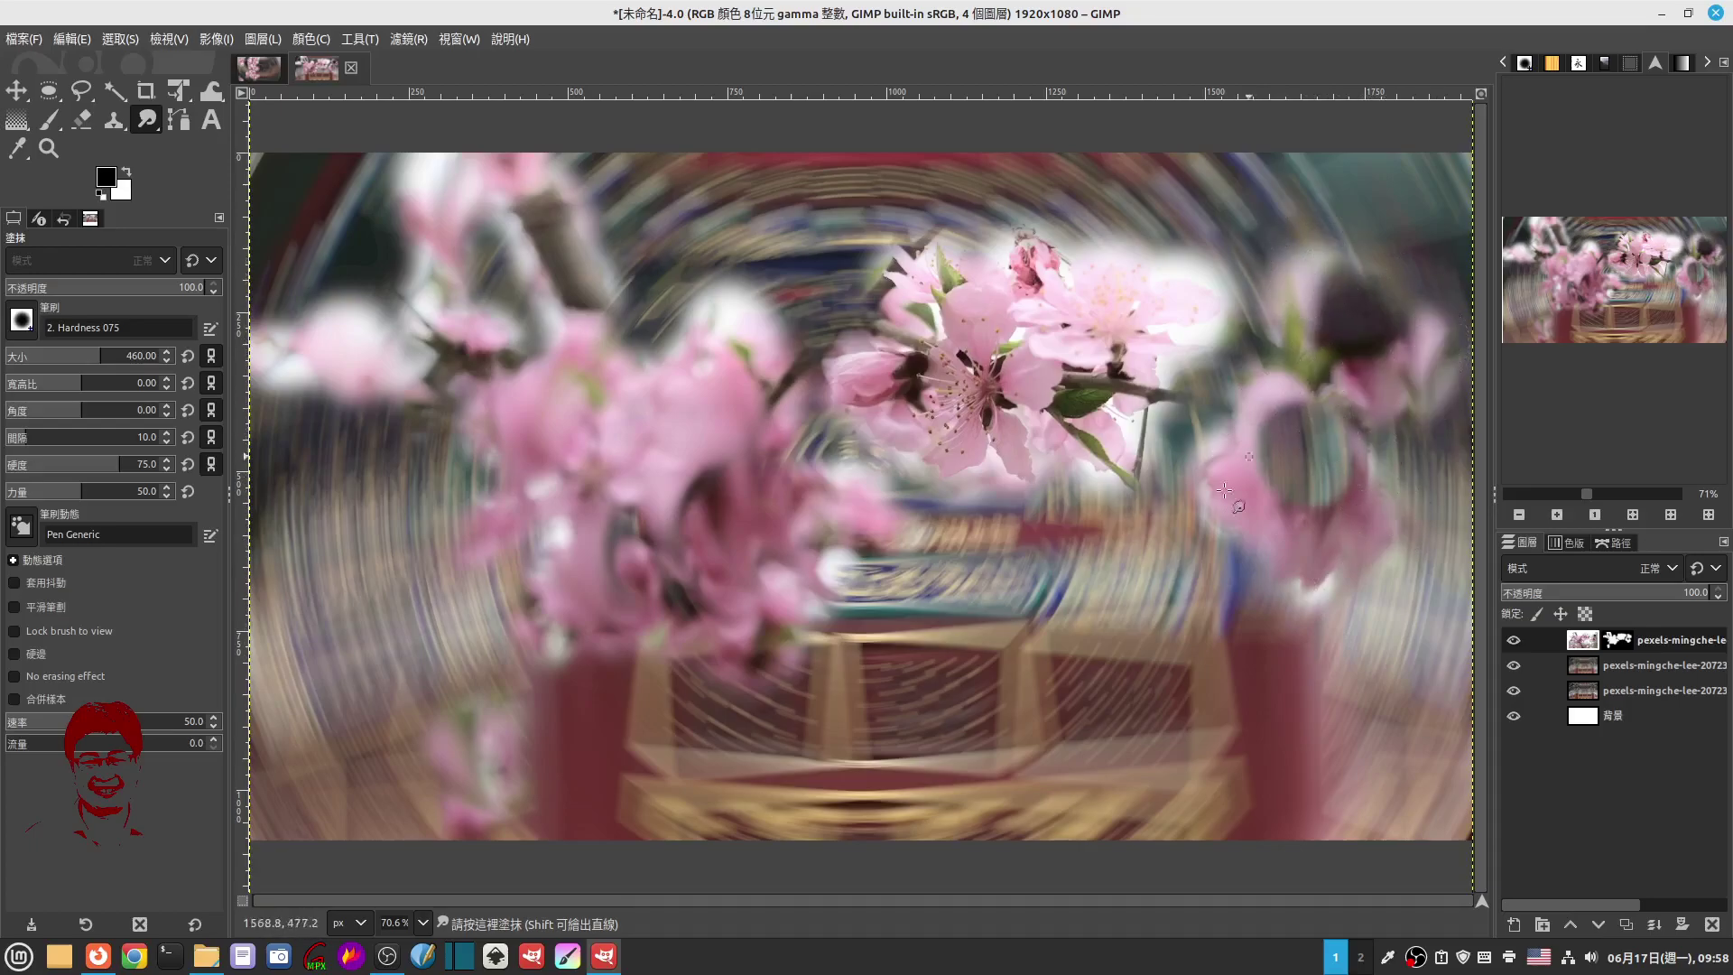
mouse_move(623, 452)
left_mouse_down()
mouse_move(718, 260)
mouse_move(631, 550)
left_mouse_up()
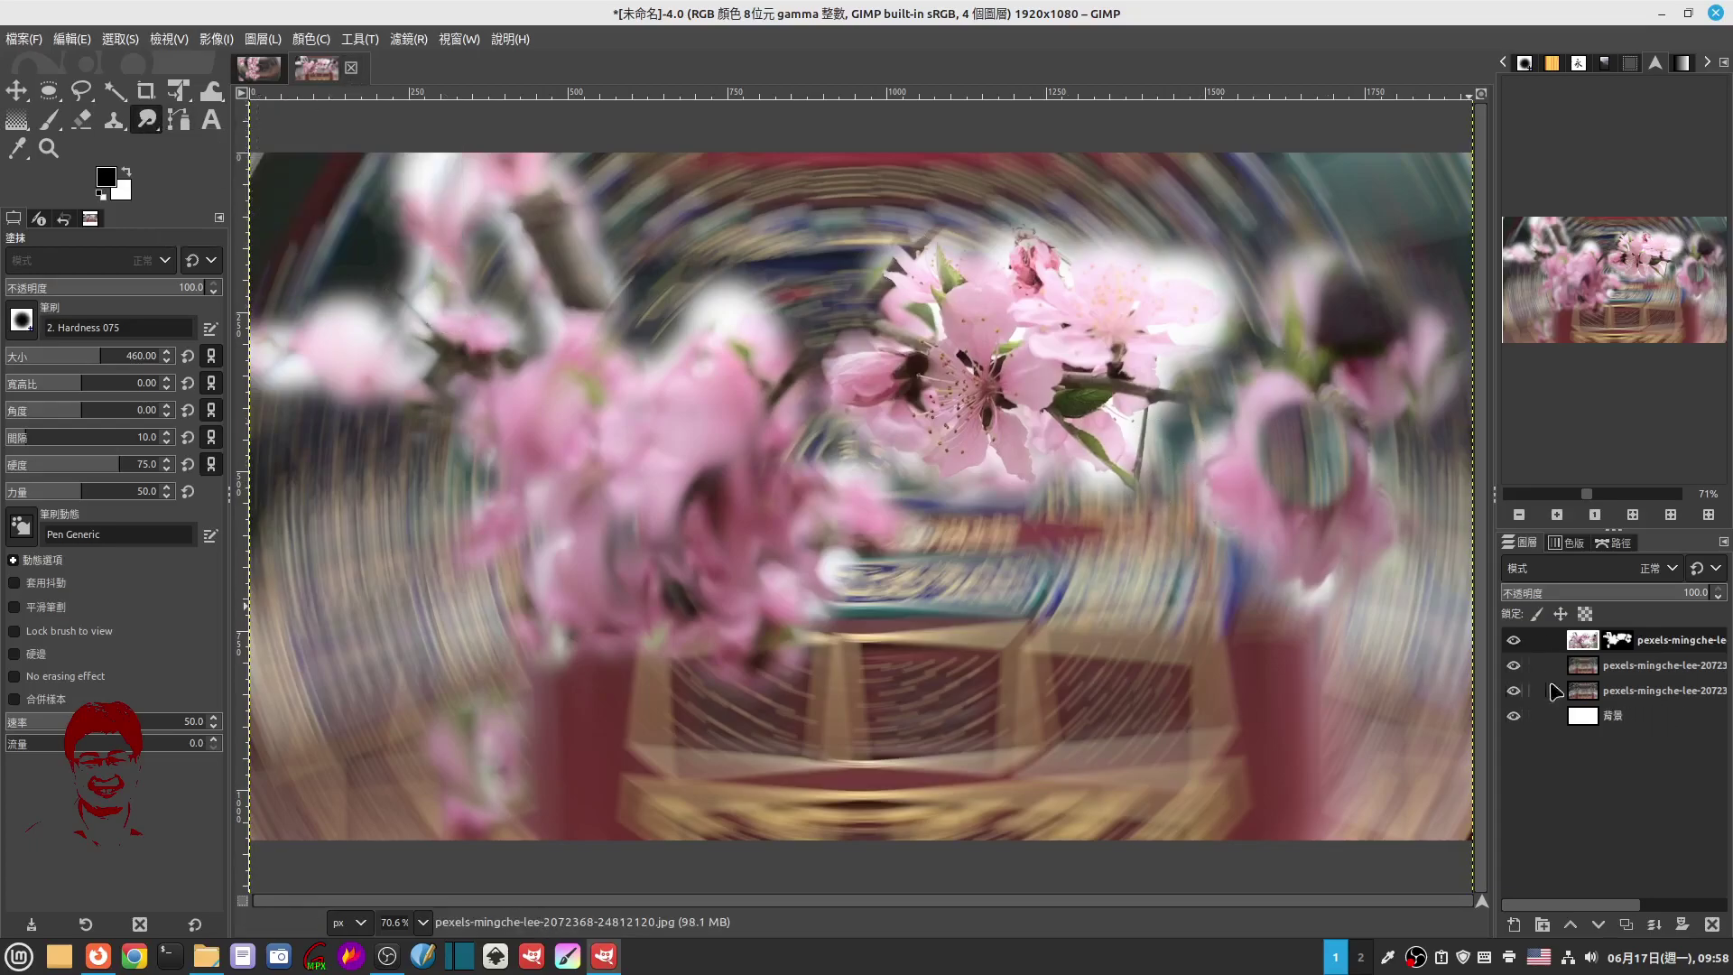
left_click(1514, 666)
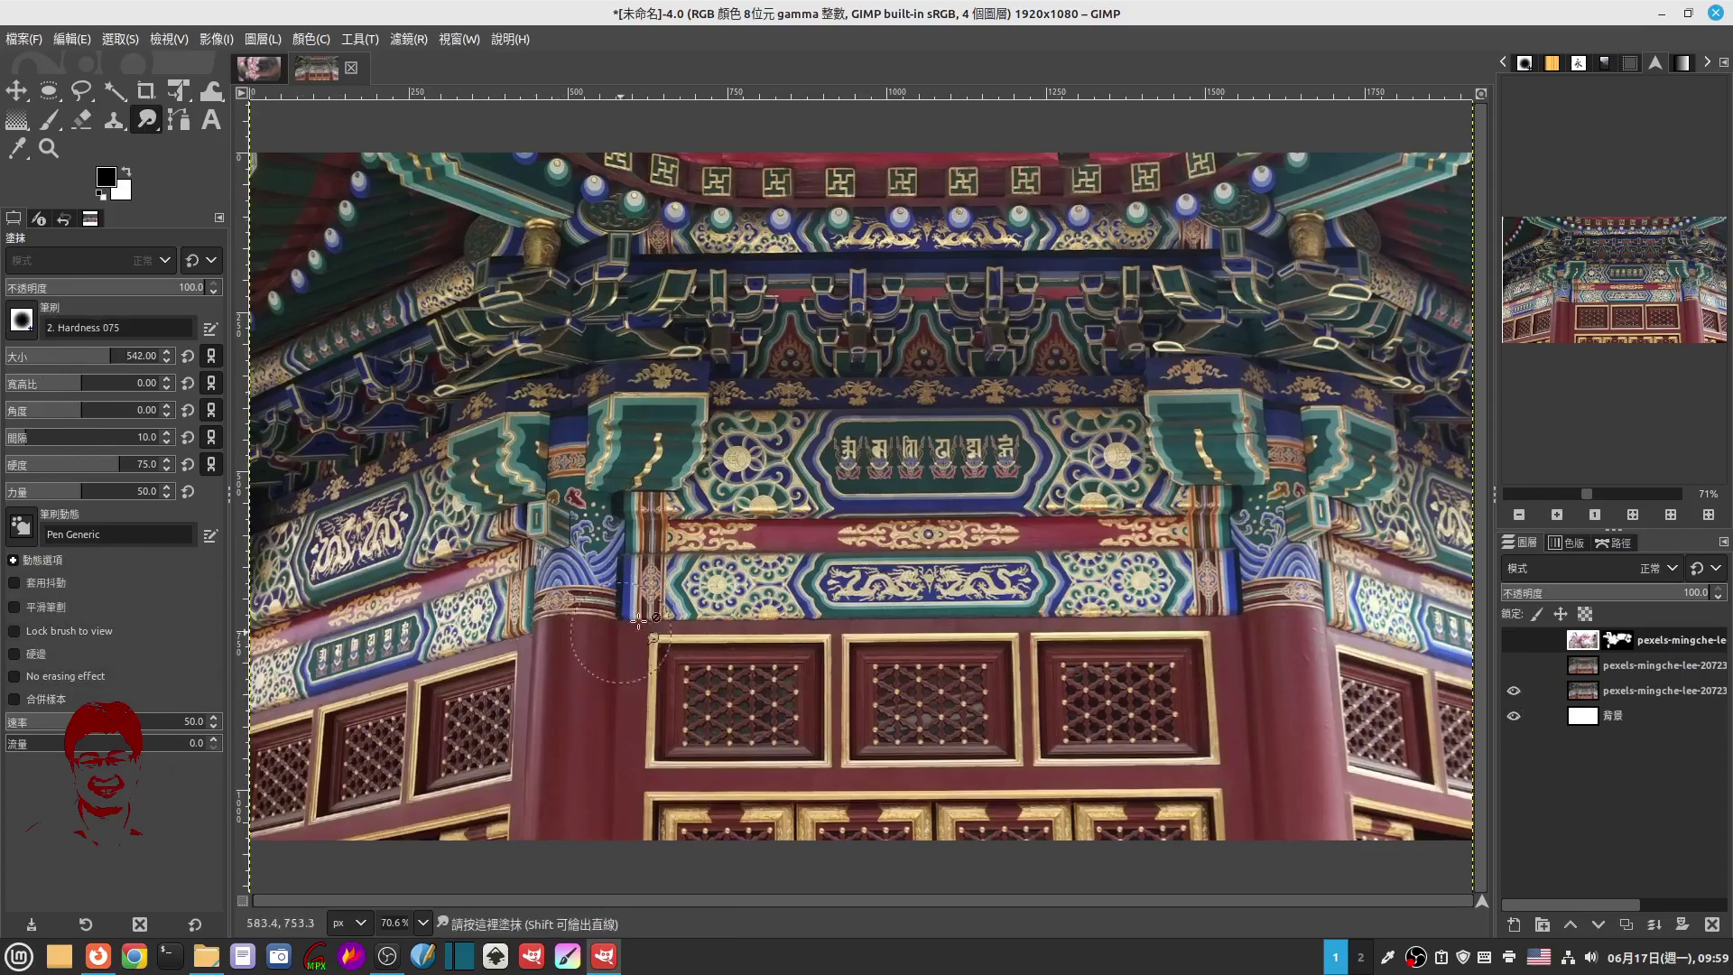
Step: Activate the plain temple photo layer and smudge its central detail and blue panel
left_click(700, 578)
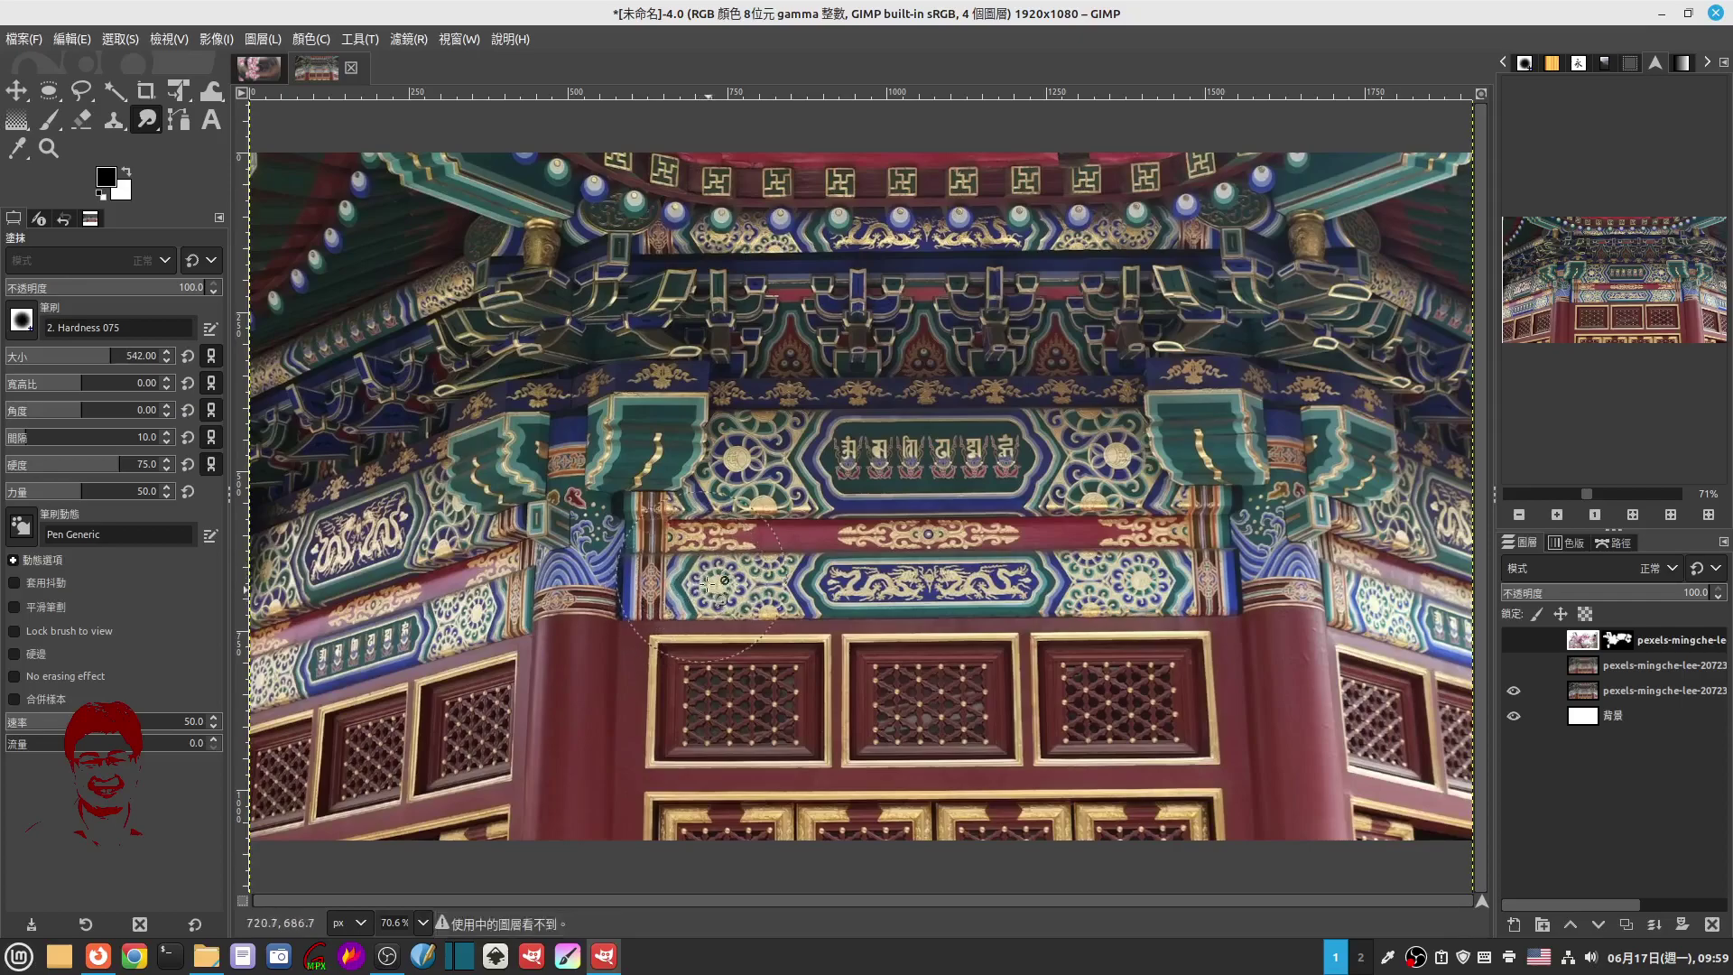
left_click(1585, 703)
mouse_move(762, 642)
left_mouse_down()
mouse_move(731, 601)
mouse_move(948, 550)
mouse_move(867, 560)
left_mouse_up()
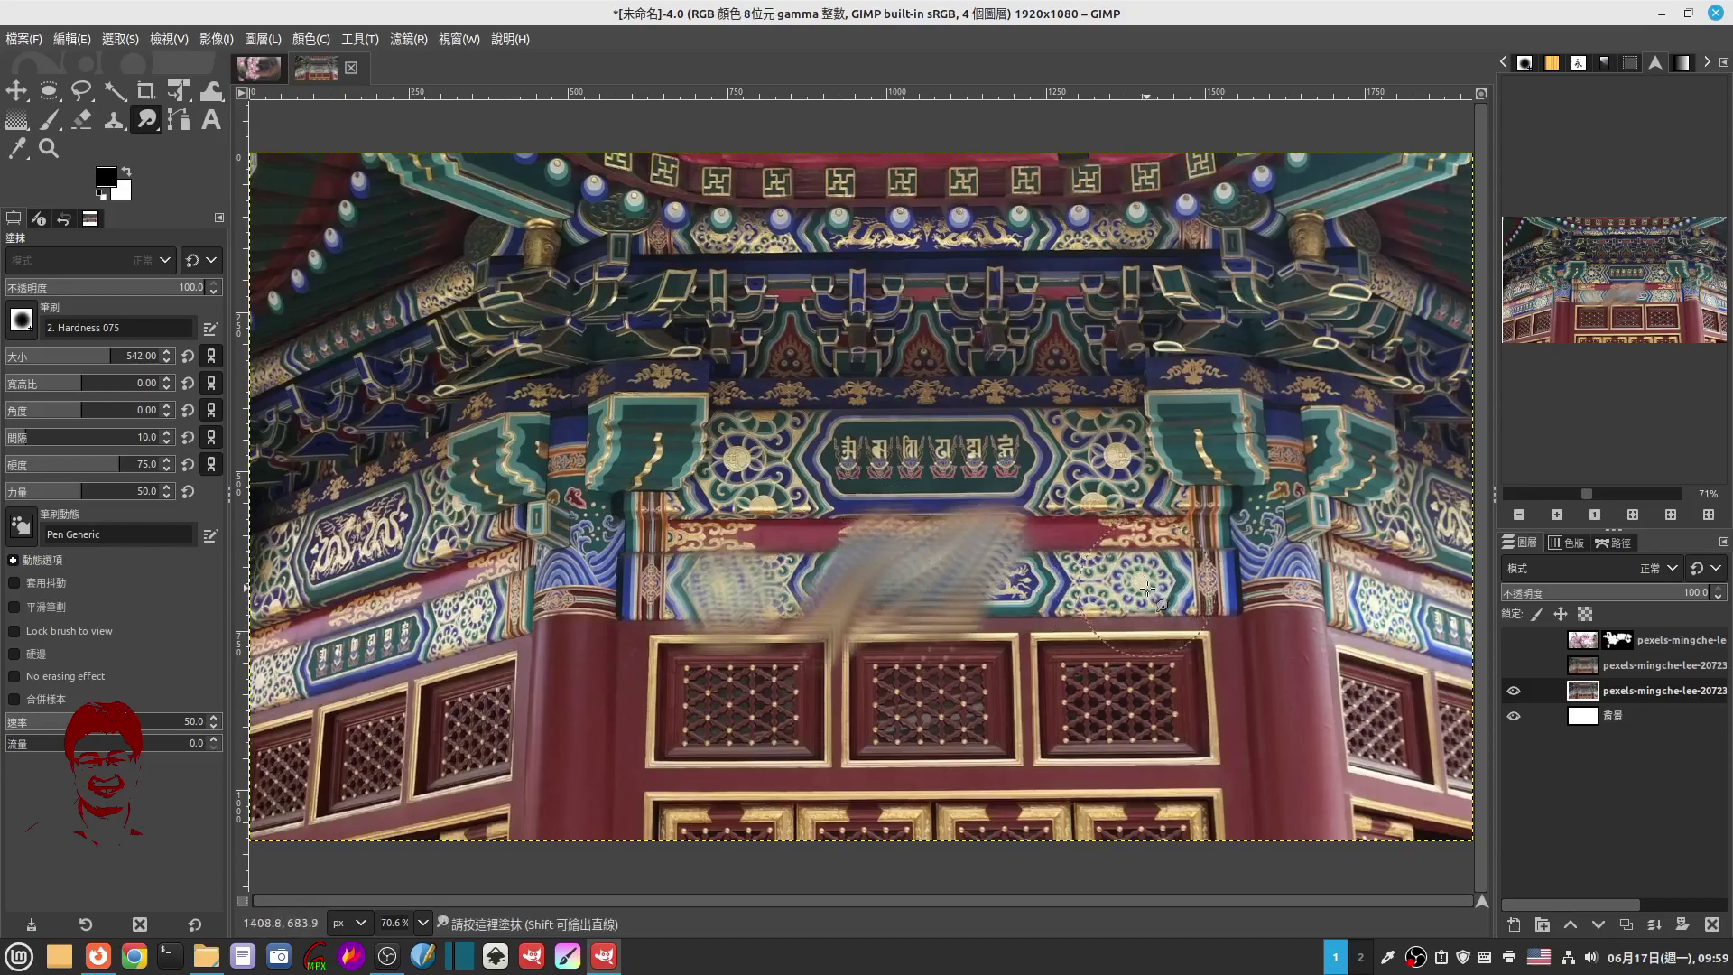
left_click_drag(1146, 588, 1159, 598)
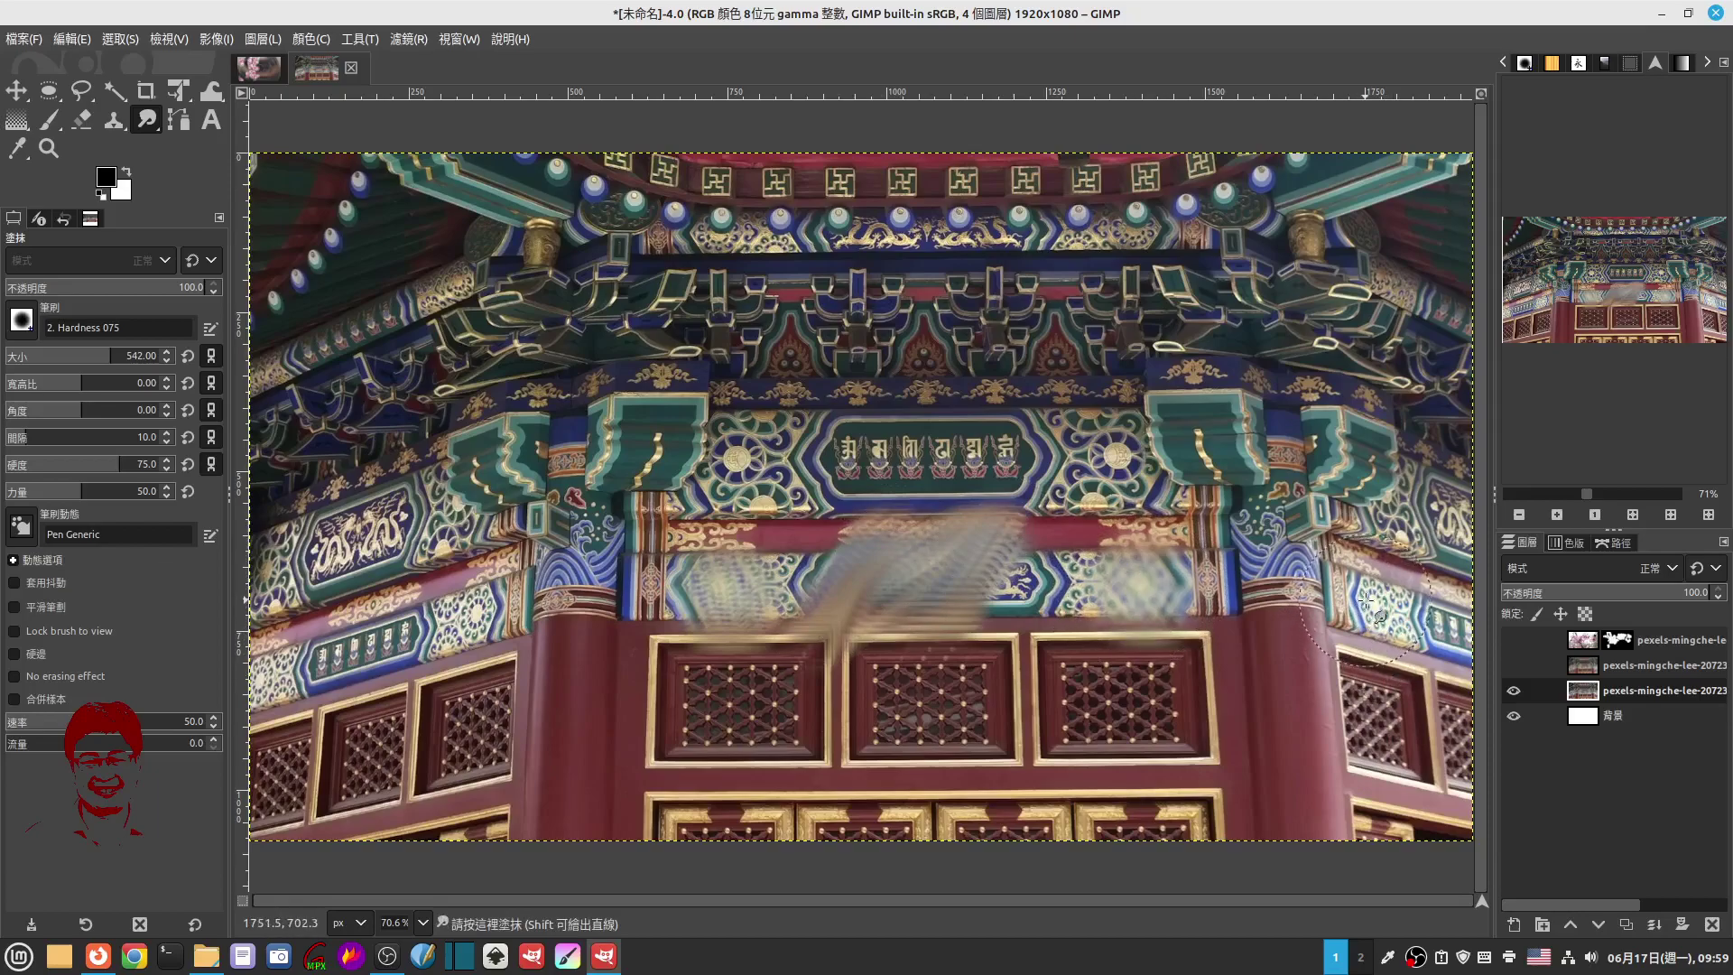
Step: Smudge the right blue-white panel and lattice window, then show the blossom layer again
left_click_drag(1366, 599, 1399, 627)
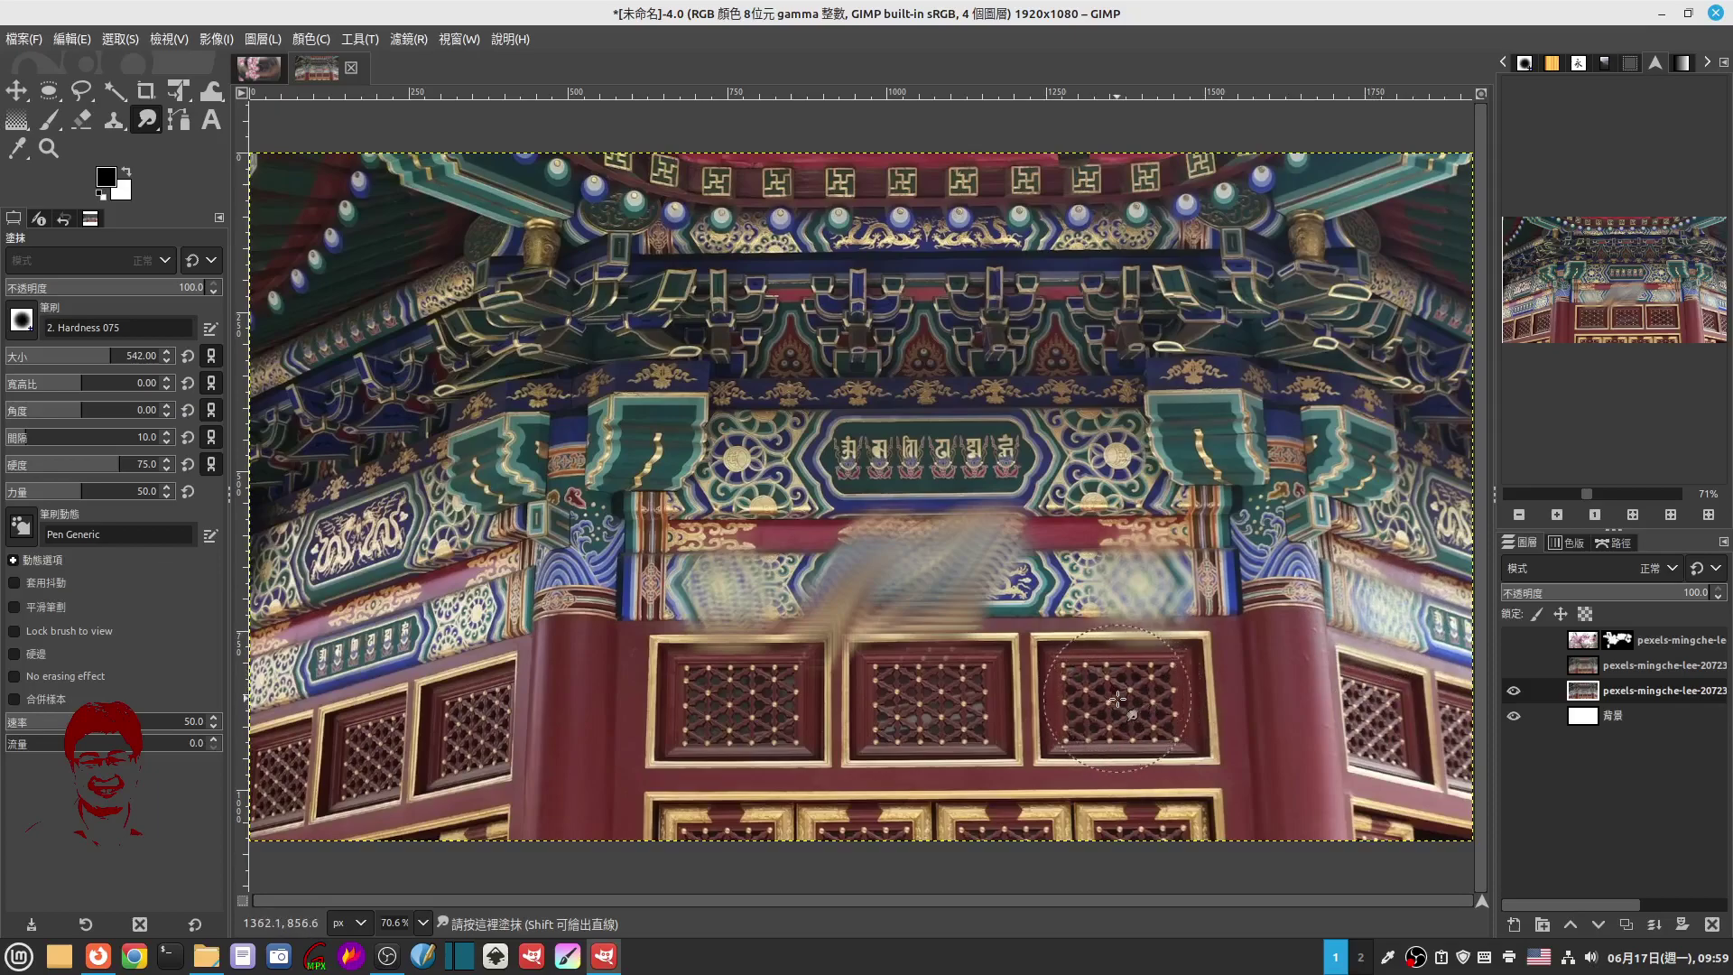
left_click_drag(1116, 698, 1137, 701)
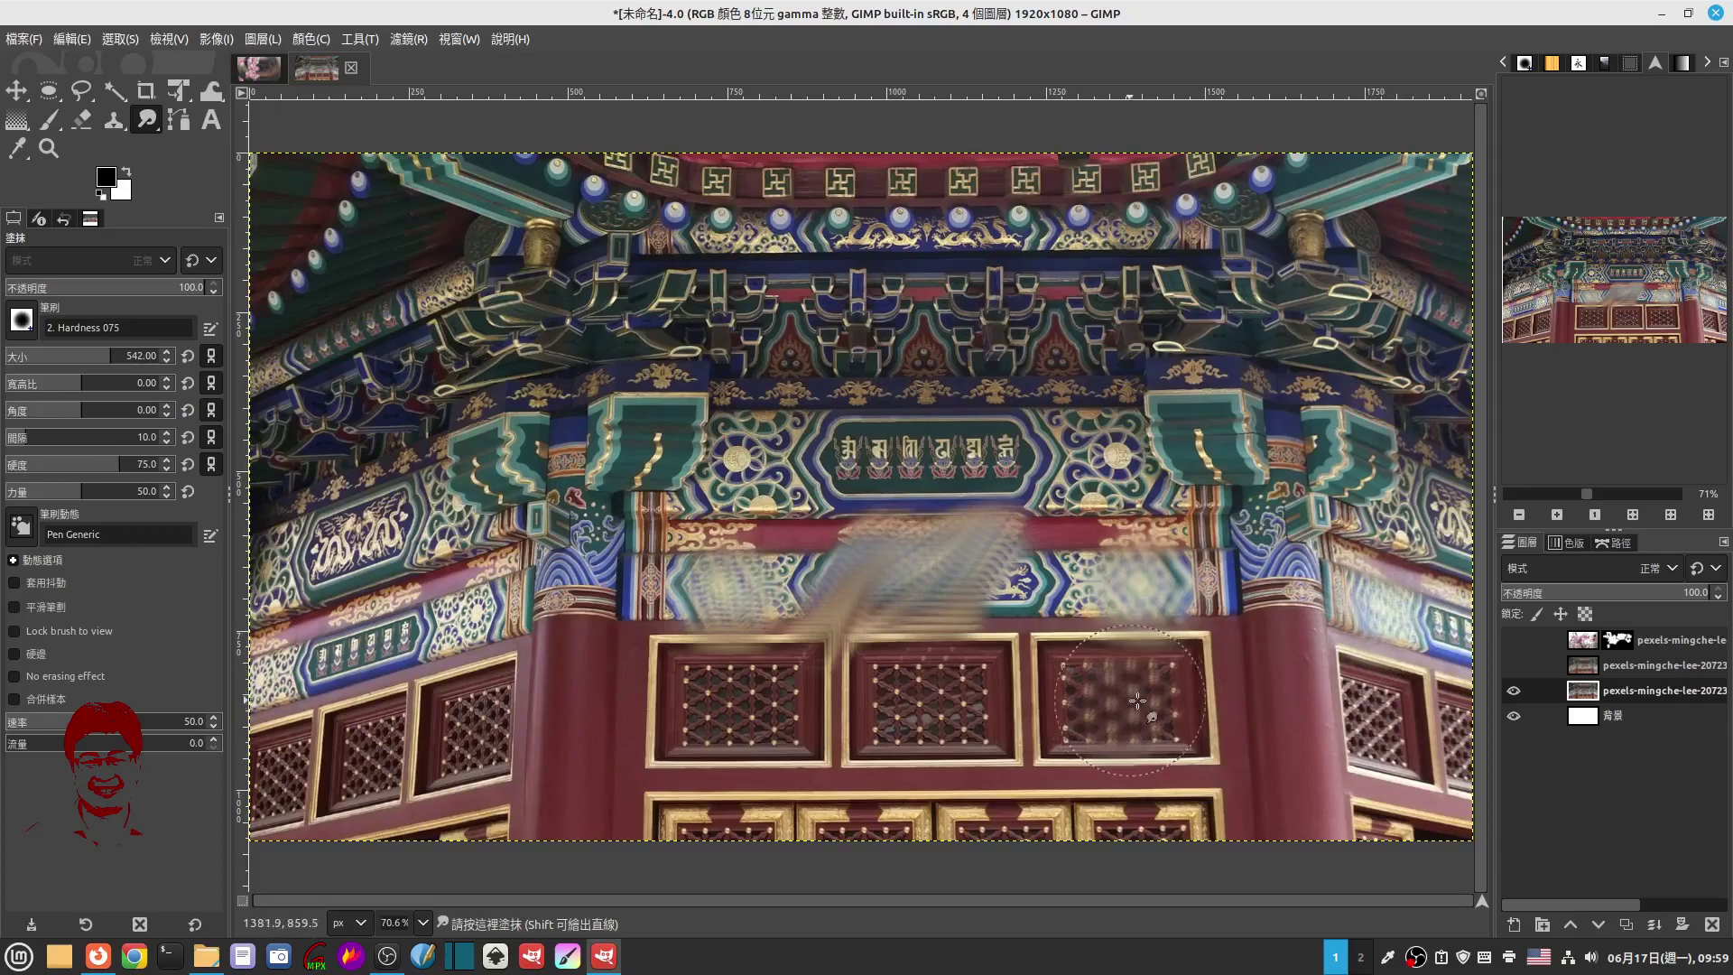
left_click(1584, 643)
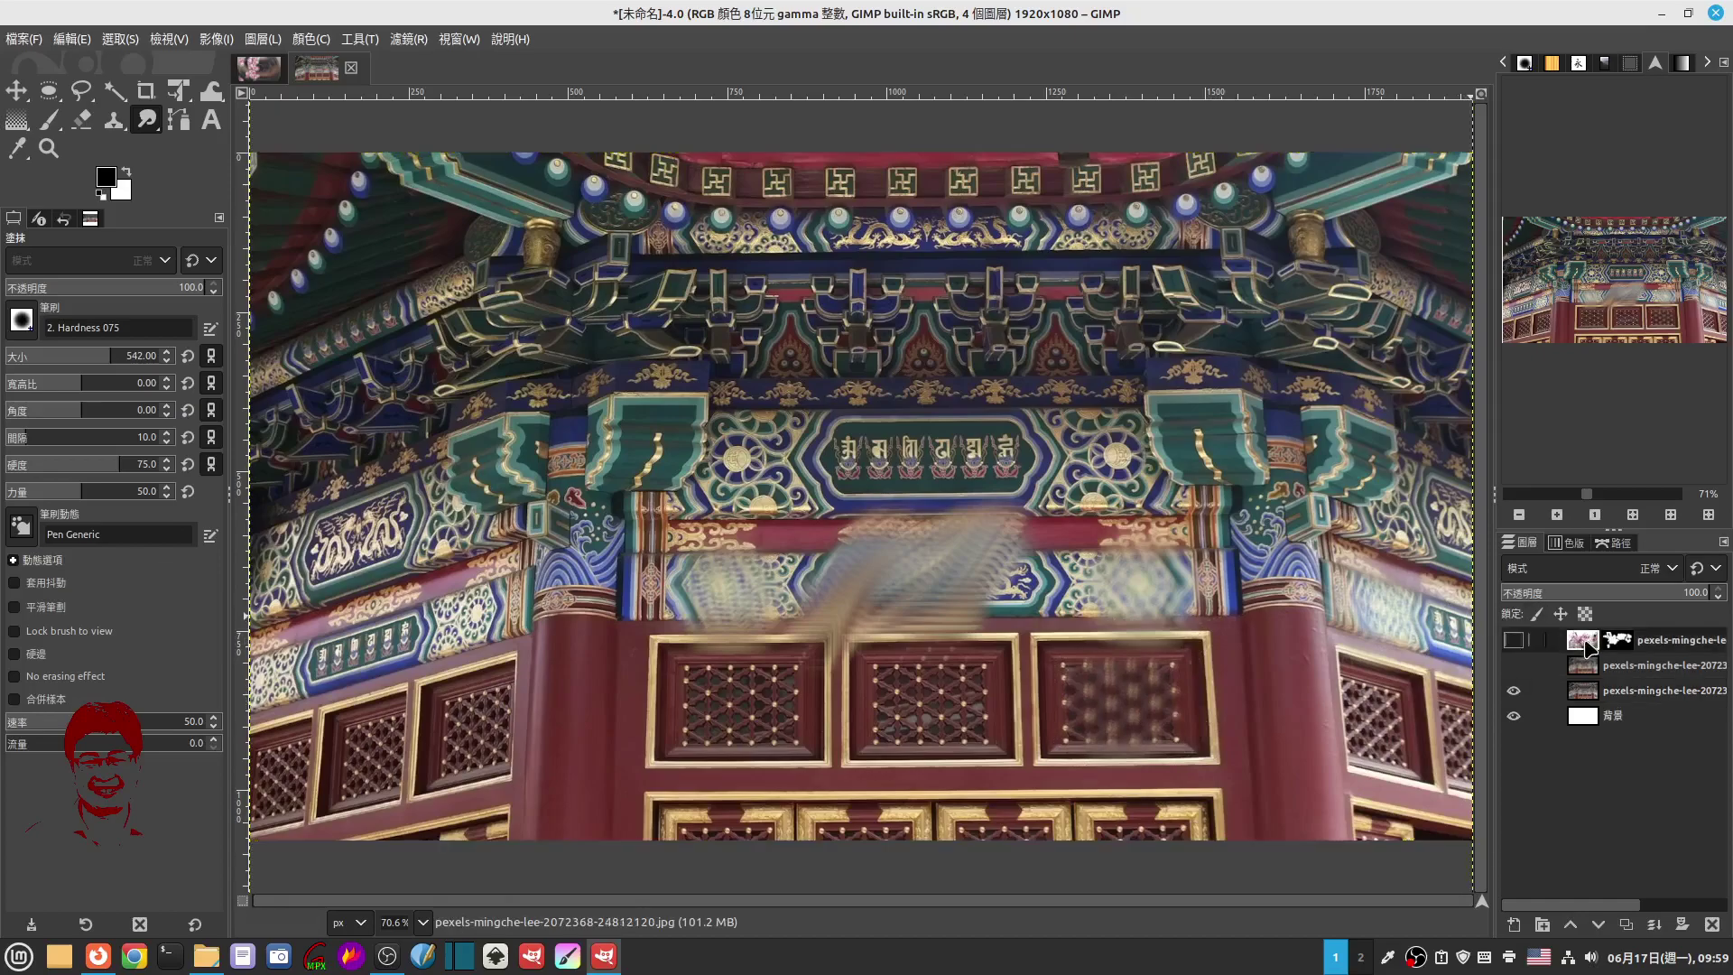
left_click(1513, 640)
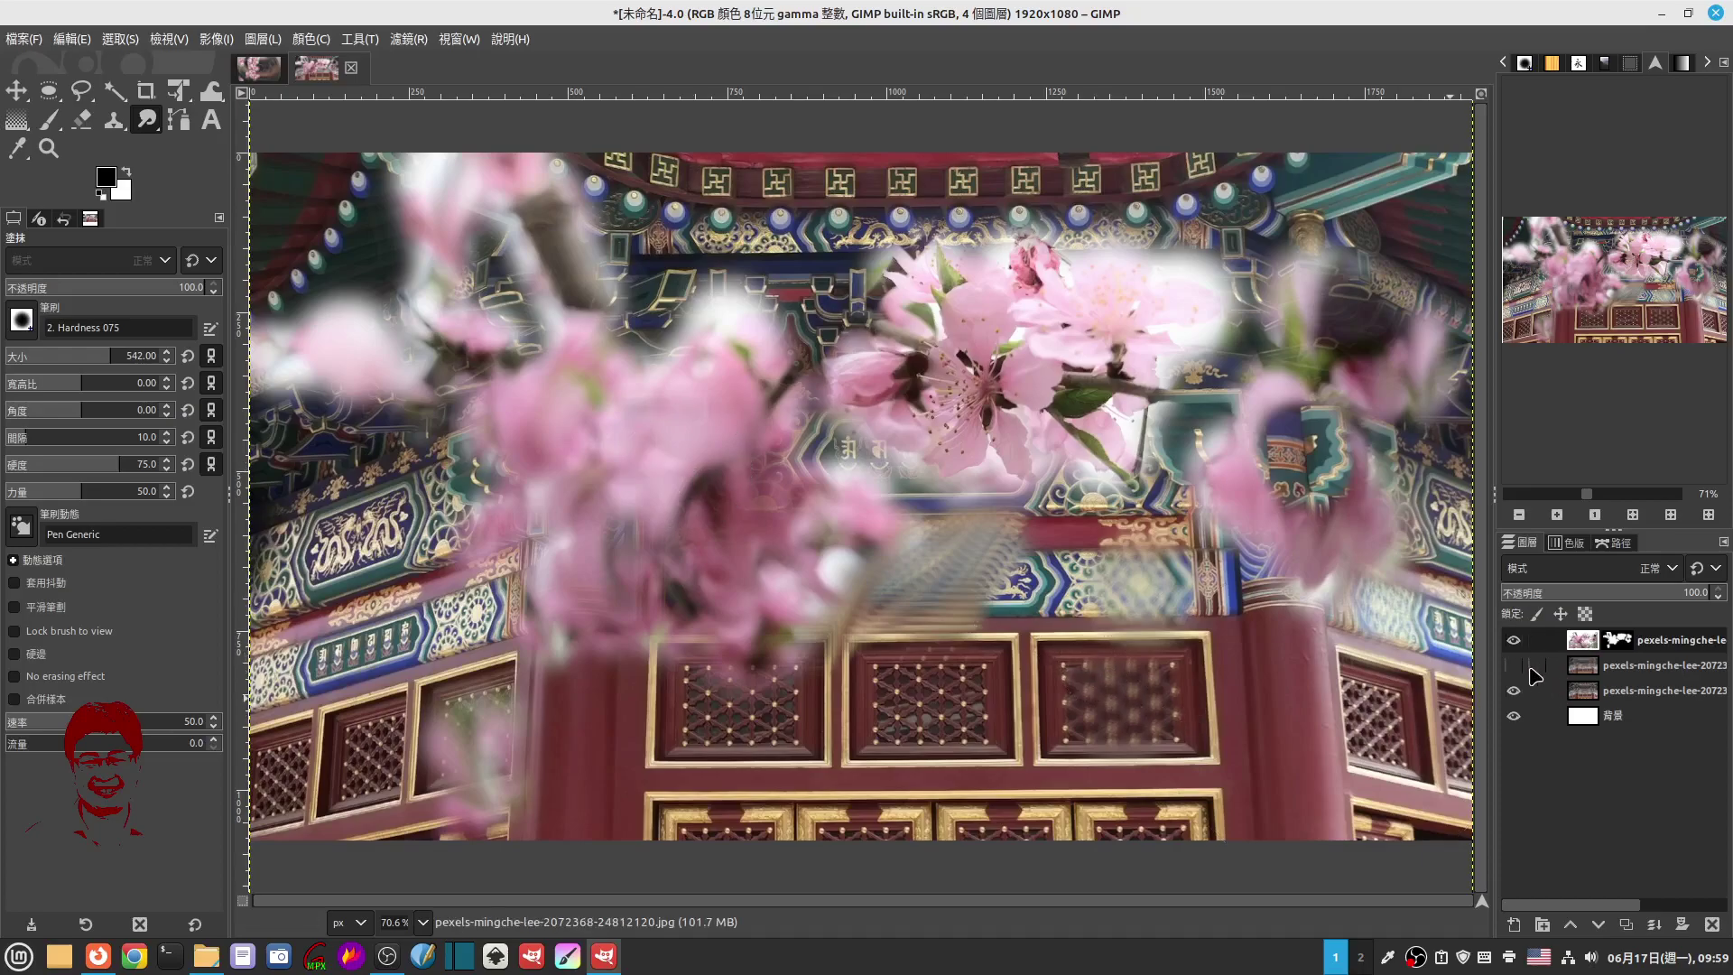
Step: Make the swirl-blurred temple layer visible again beneath the blossoms
left_click(1513, 665)
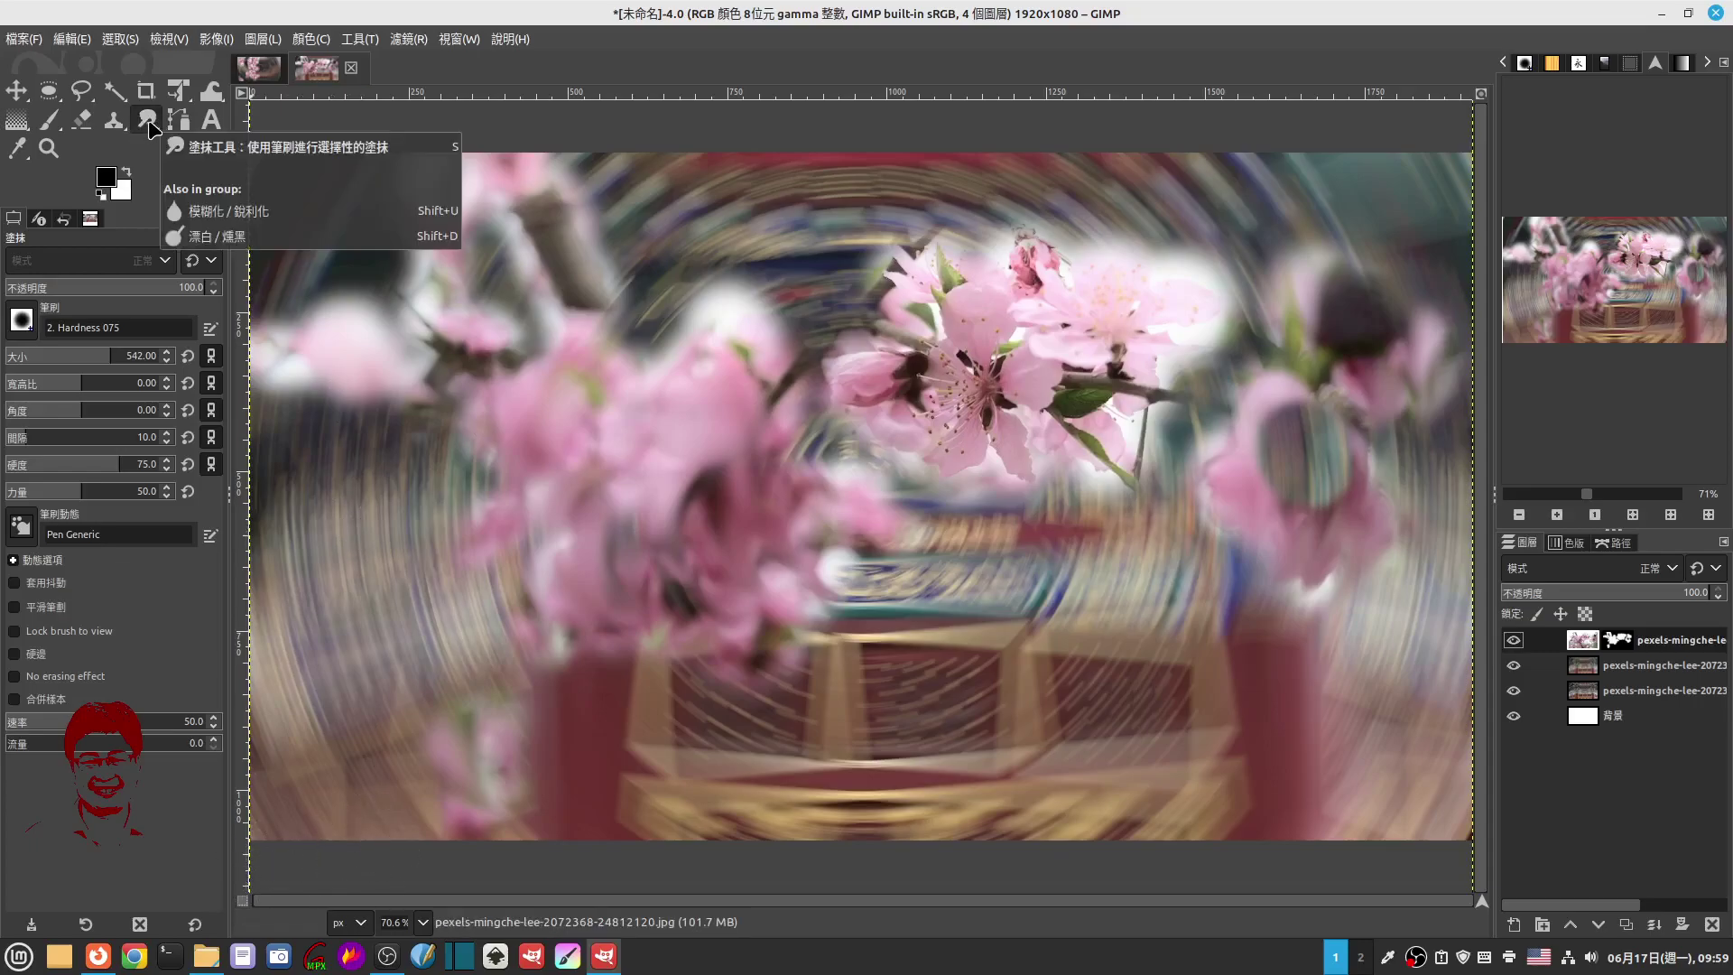
left_click(307, 42)
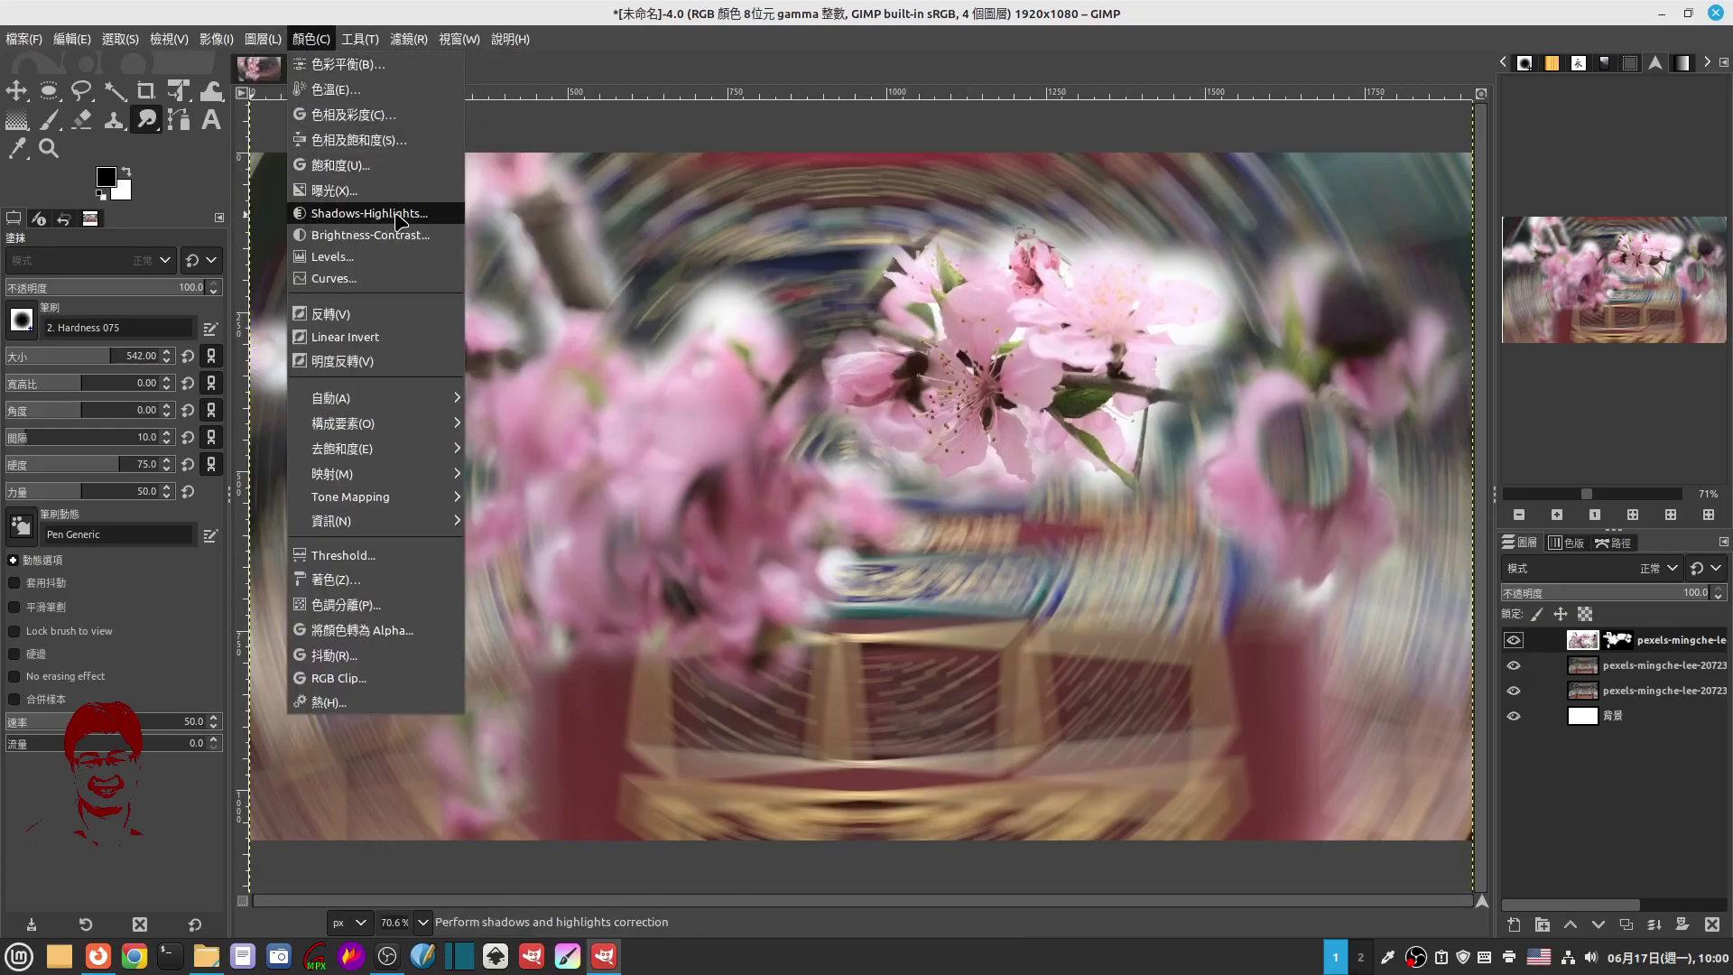
left_click(397, 216)
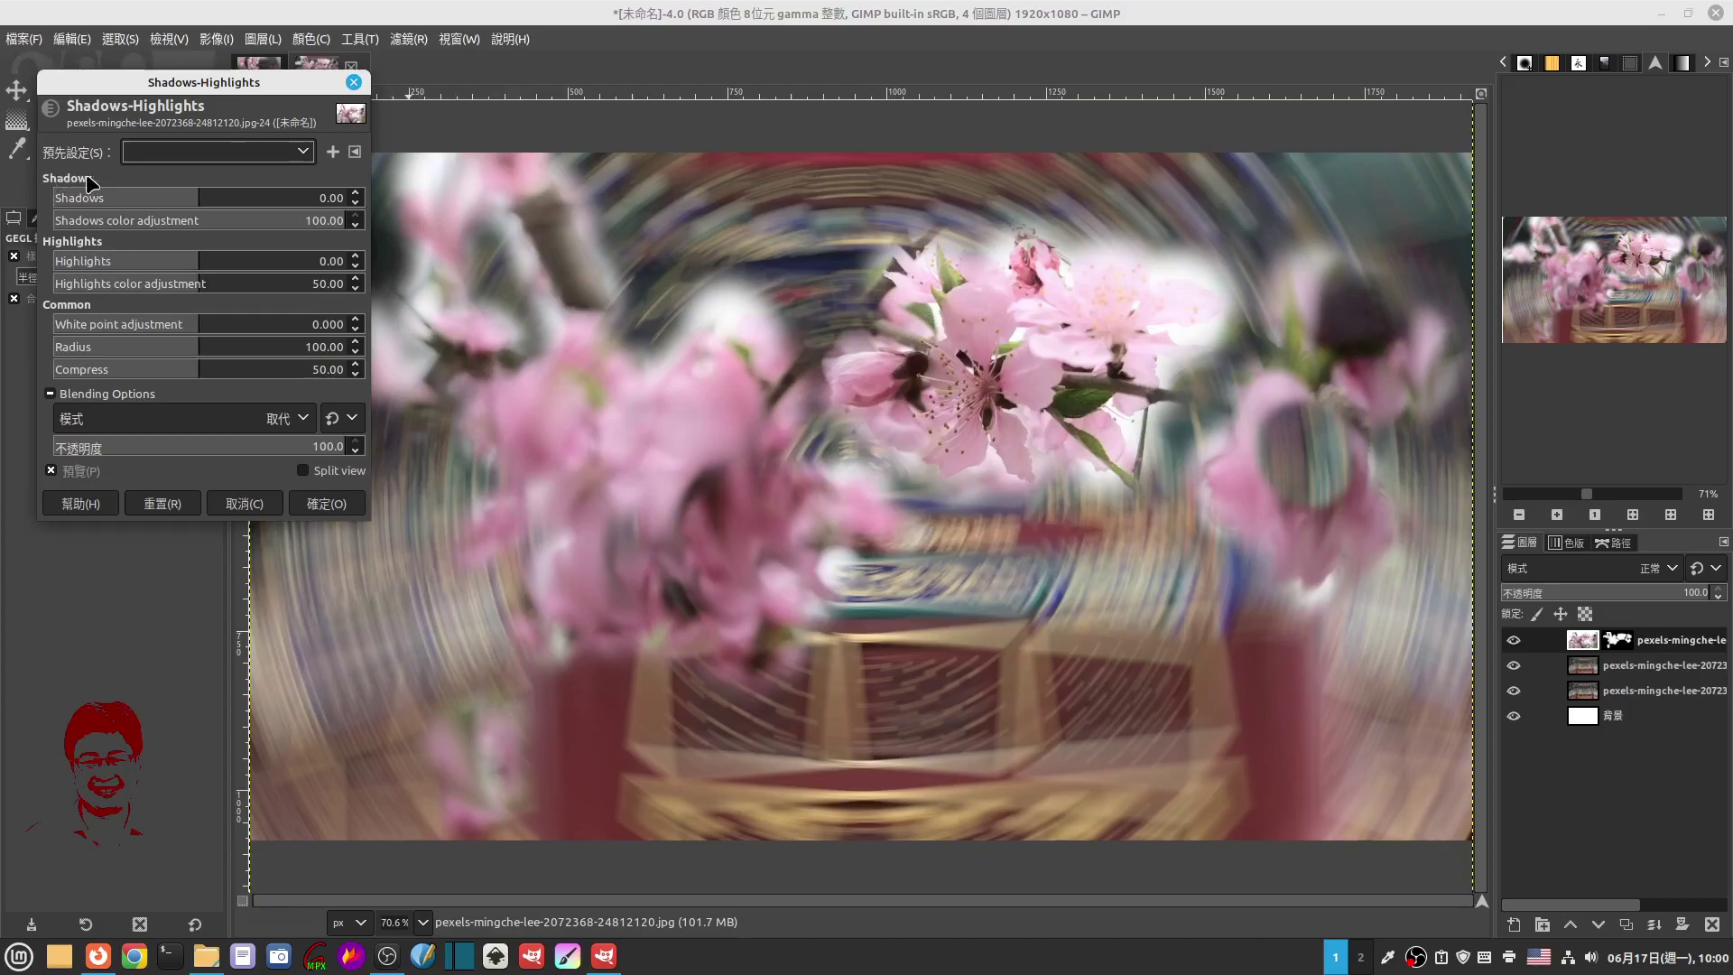
left_click(242, 503)
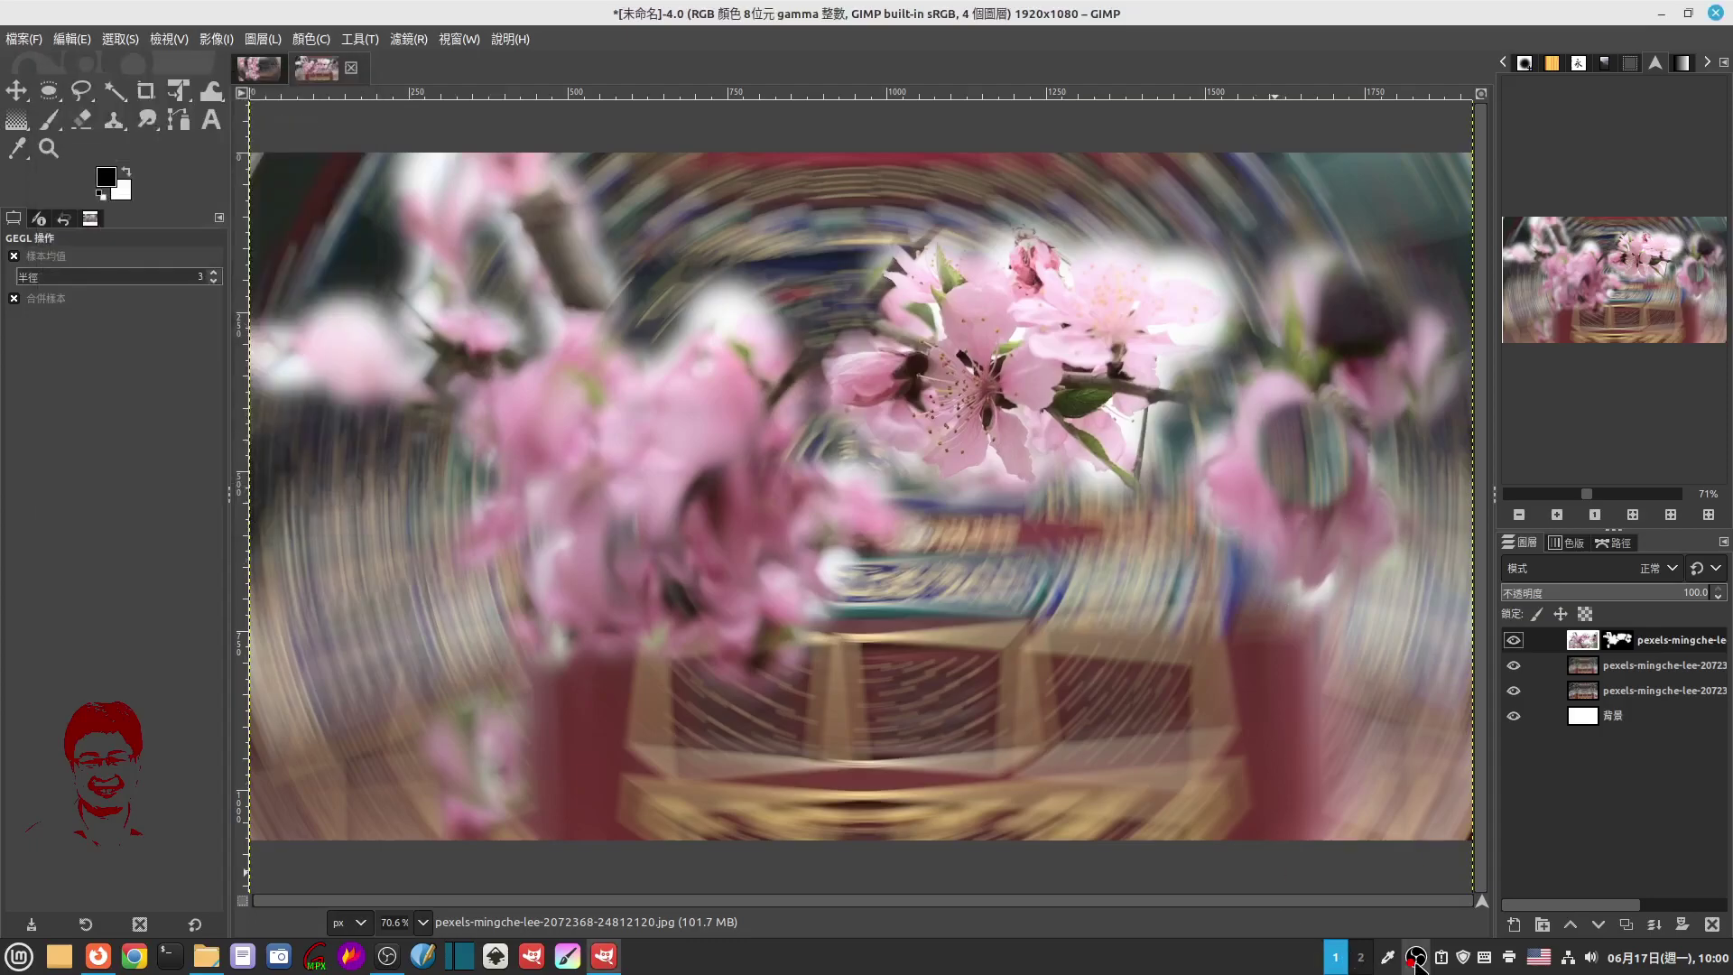